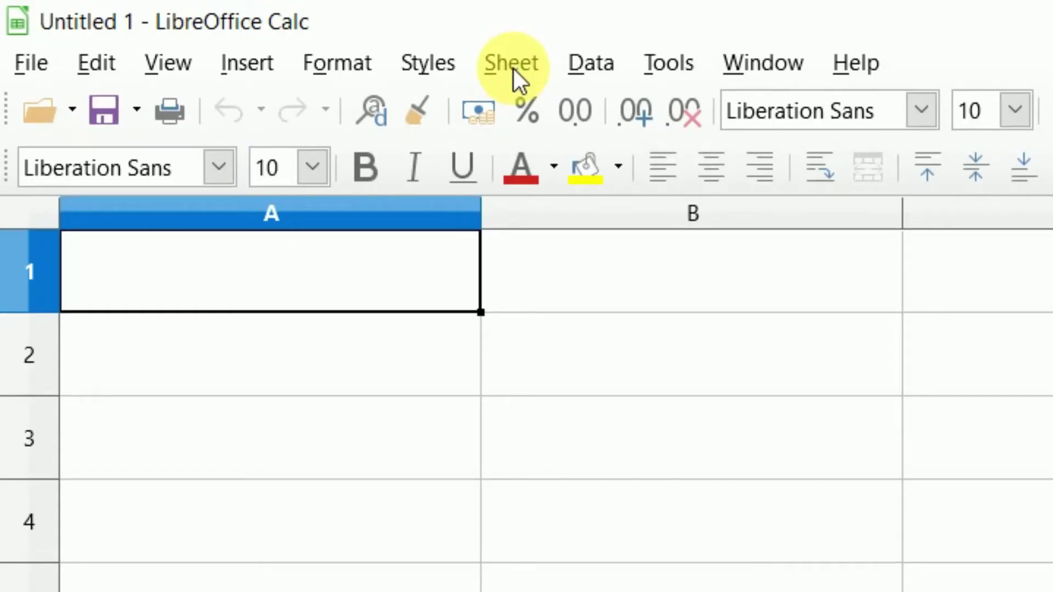
- Enter 5000 in cell B4 and 4000 in cell B5
click(513, 68)
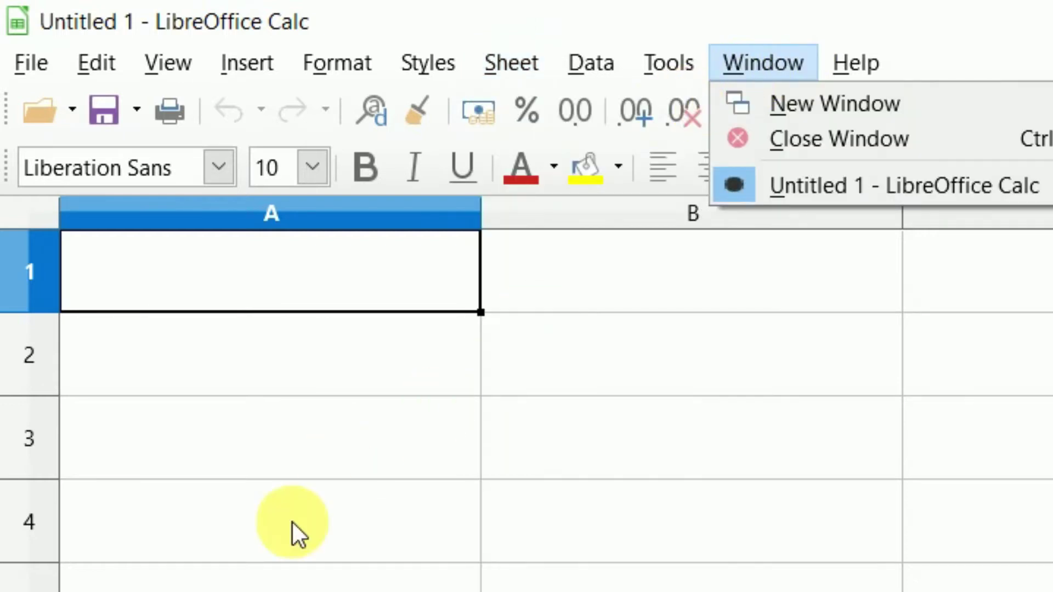
click(366, 557)
click(623, 539)
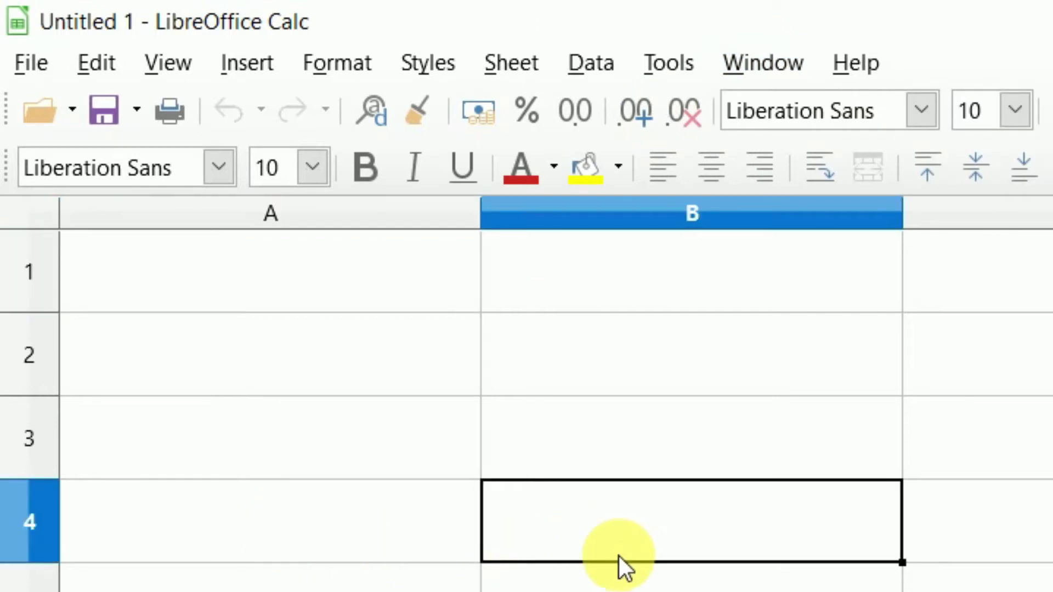
text(5000)
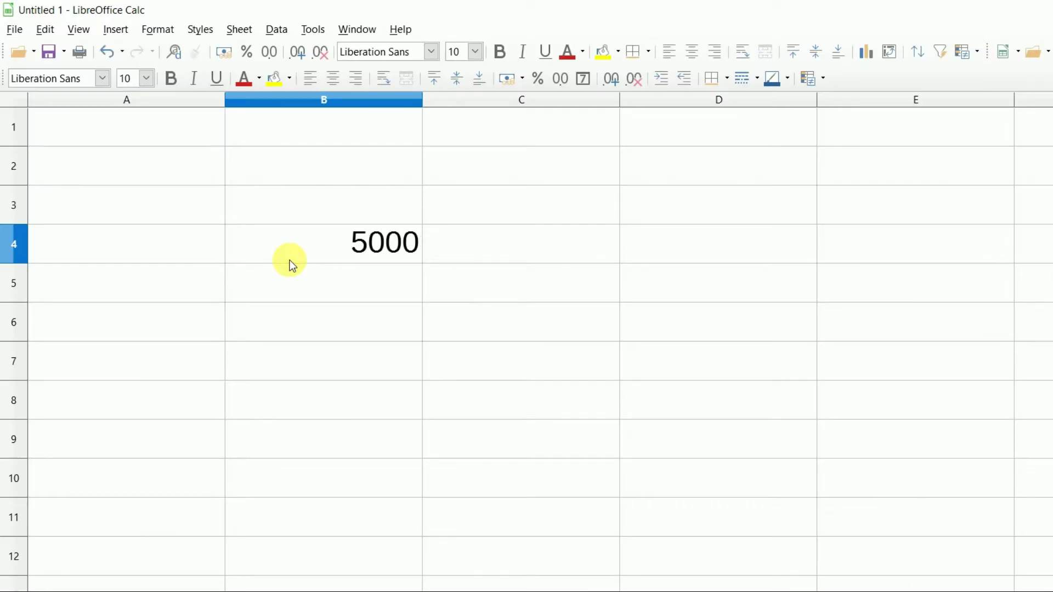
key(Return)
text(4000)
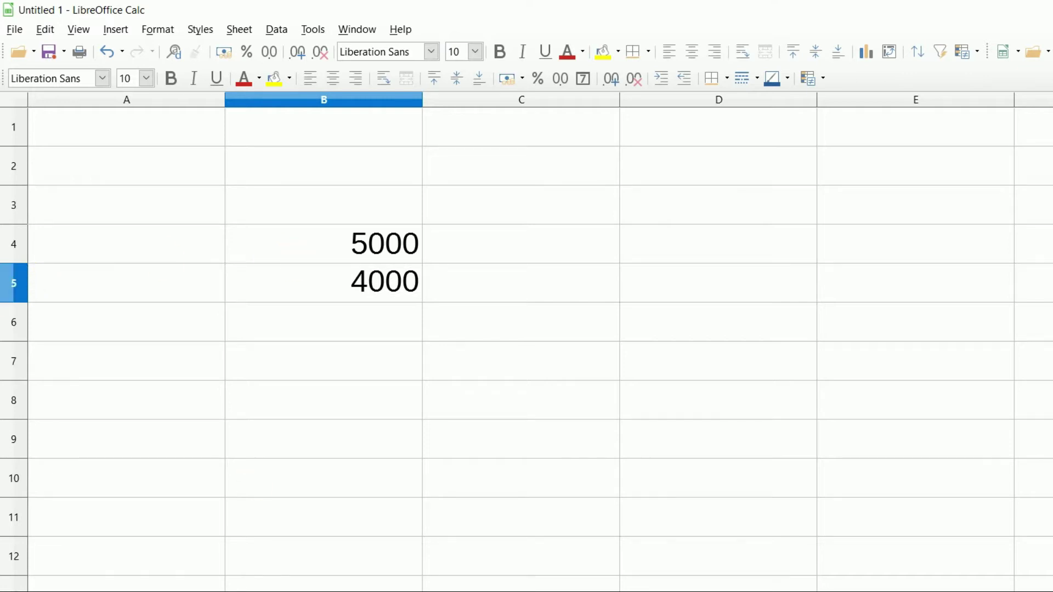
- Insert a blank row above row 5
scroll(526, 340, up, 3)
scroll(526, 340, up, 1)
scroll(526, 340, up, 1)
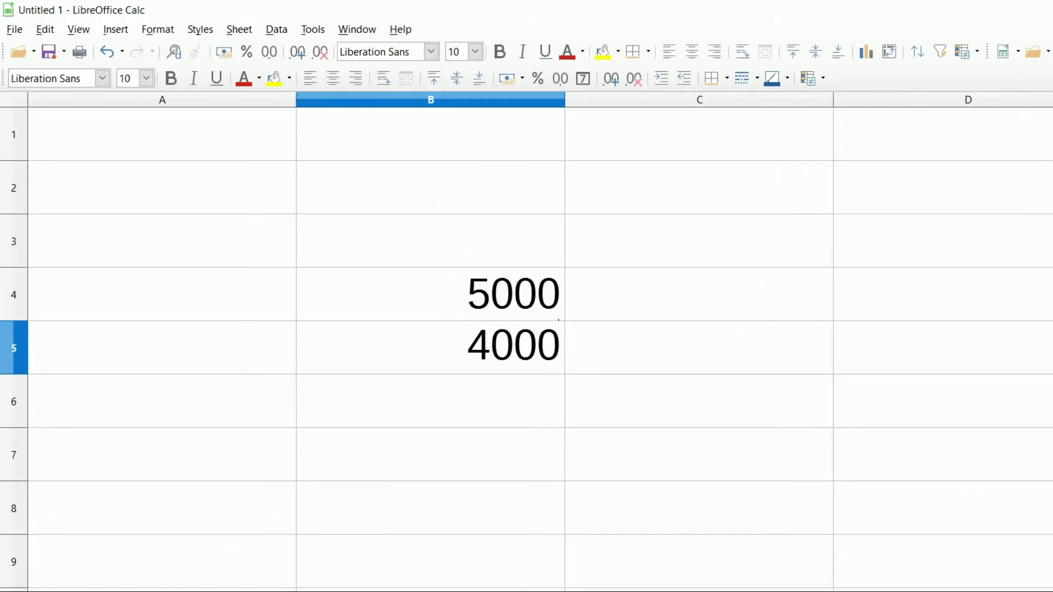
click(14, 347)
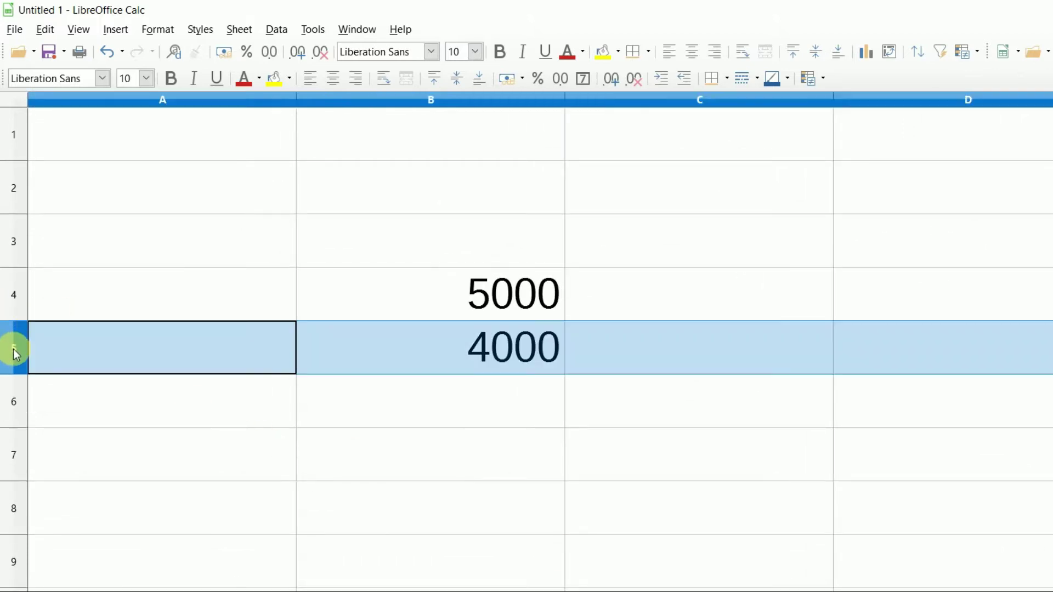
click(238, 33)
click(251, 48)
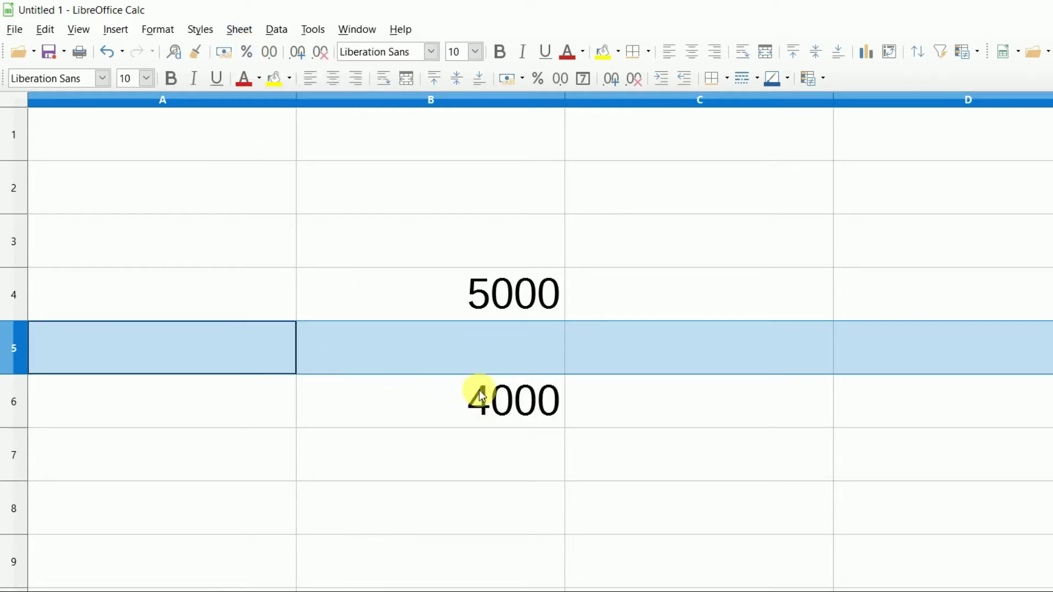
- Insert another blank row above row 5 and one above row 3
click(248, 32)
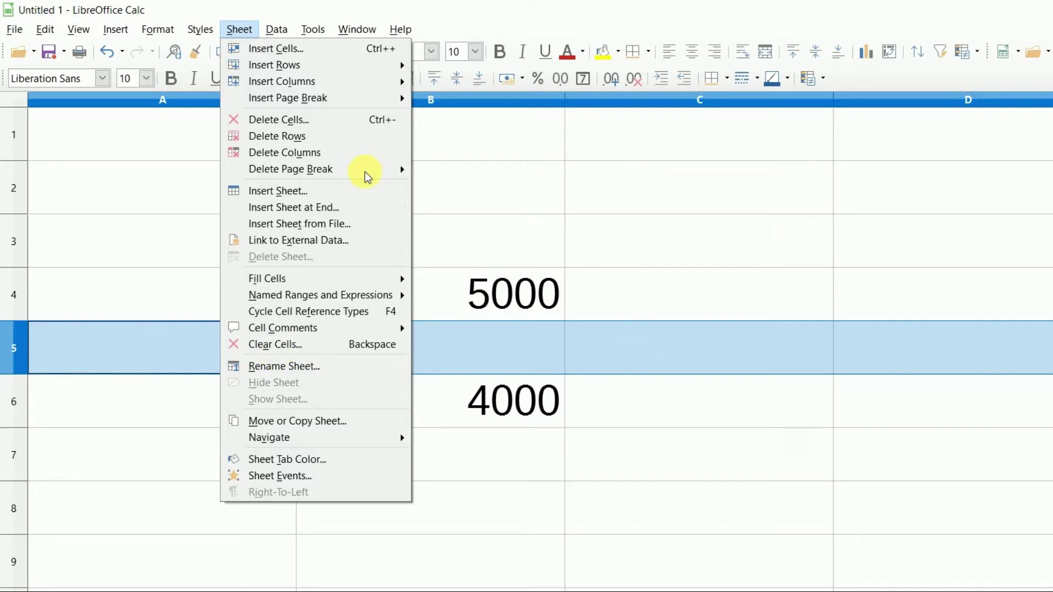
mouse_move(275, 64)
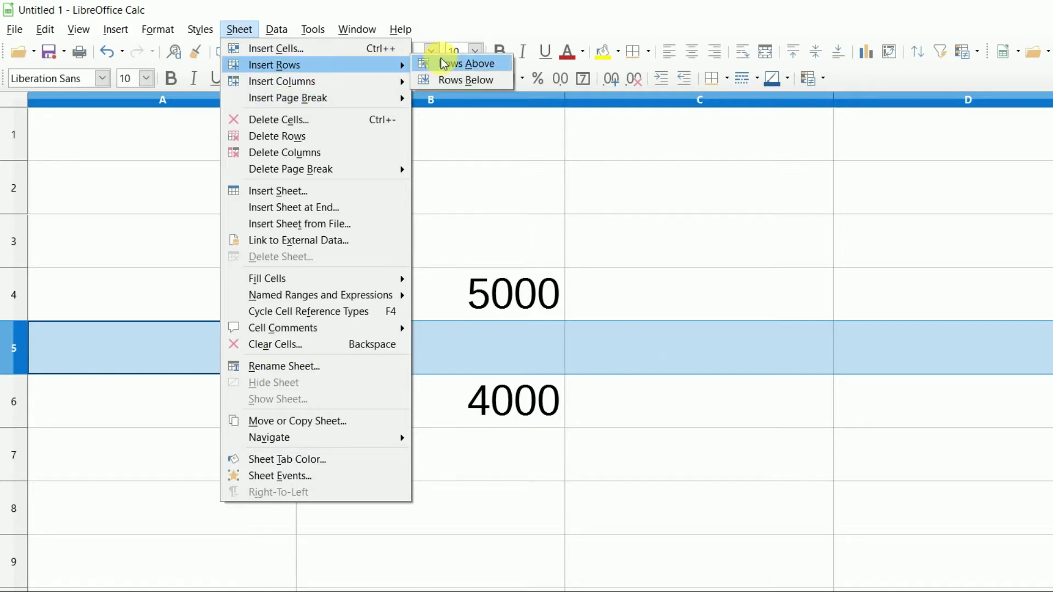
click(442, 65)
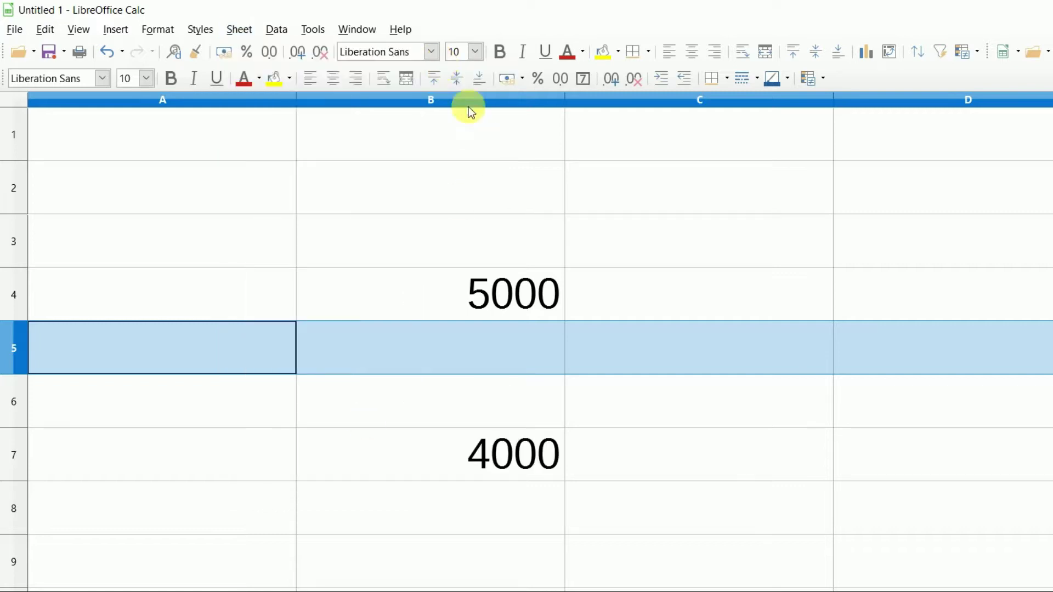
click(239, 29)
mouse_move(274, 64)
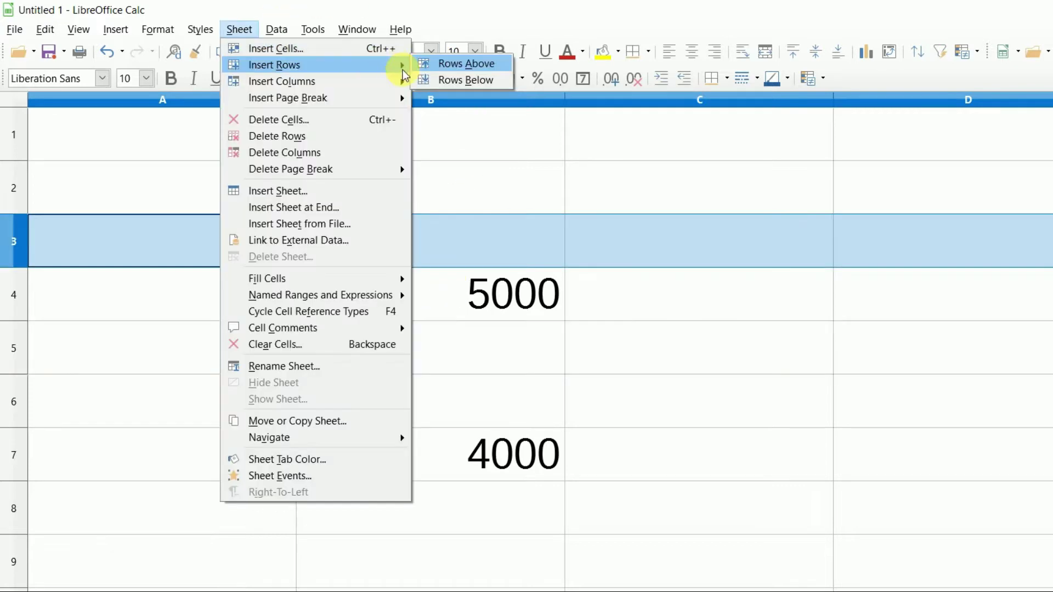
click(436, 84)
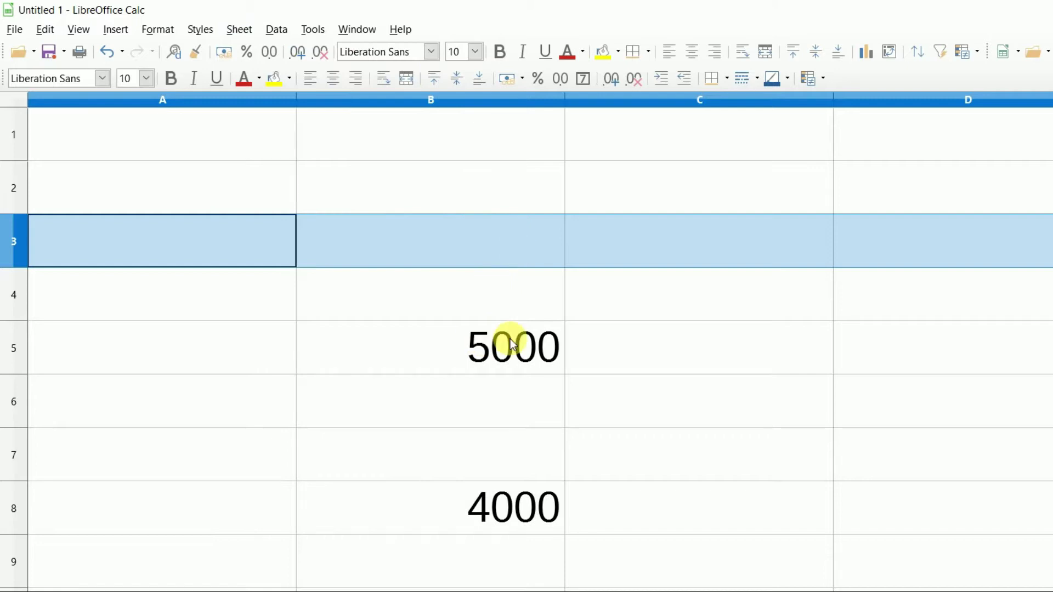
click(239, 29)
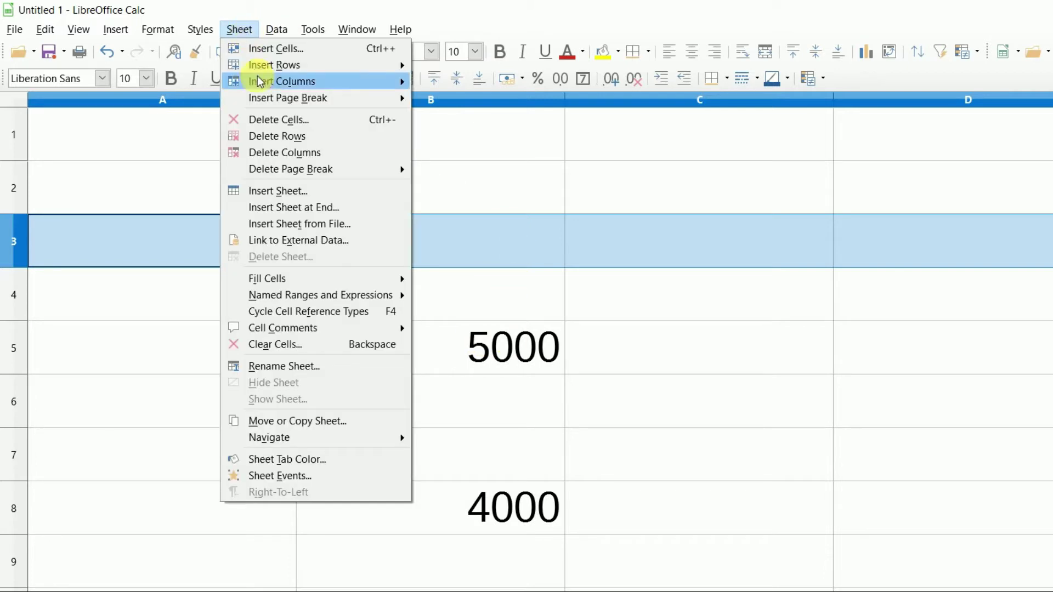
- Merge row 3 into one wide cell and enter 6000 in C5
click(477, 167)
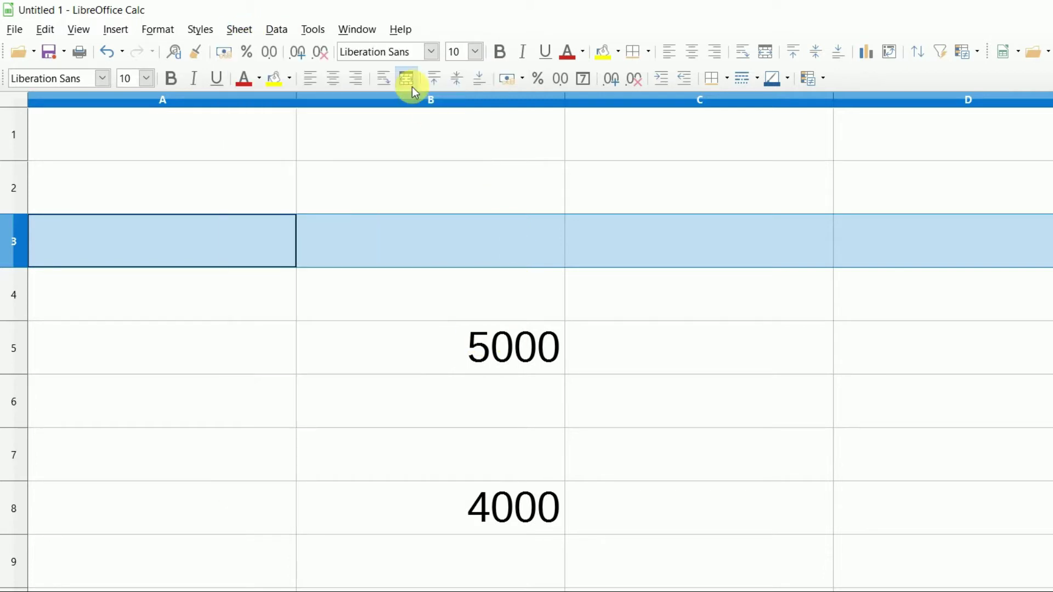
click(412, 86)
click(412, 101)
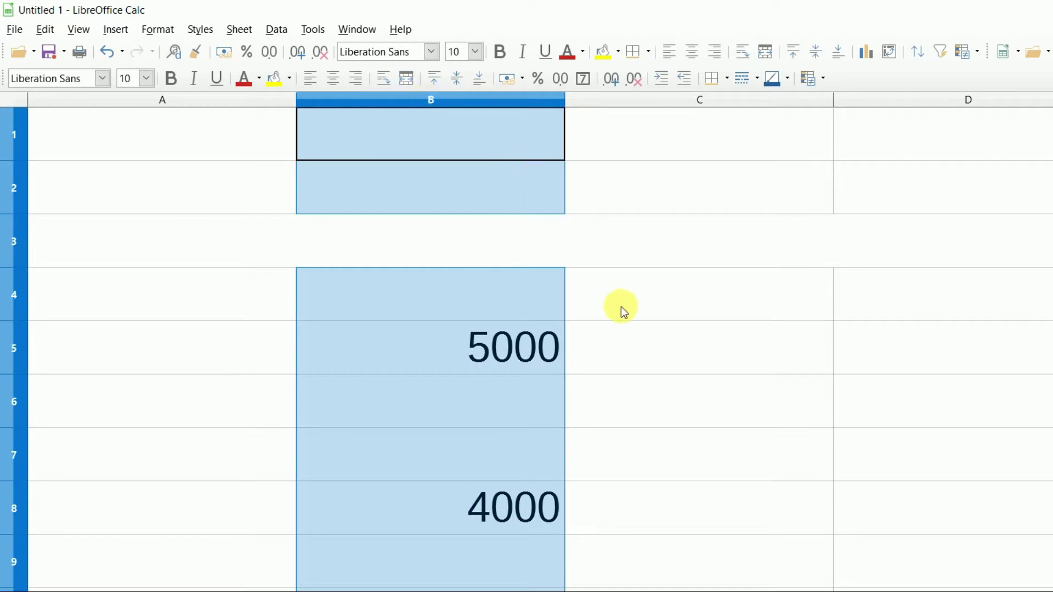
click(619, 325)
text(6000)
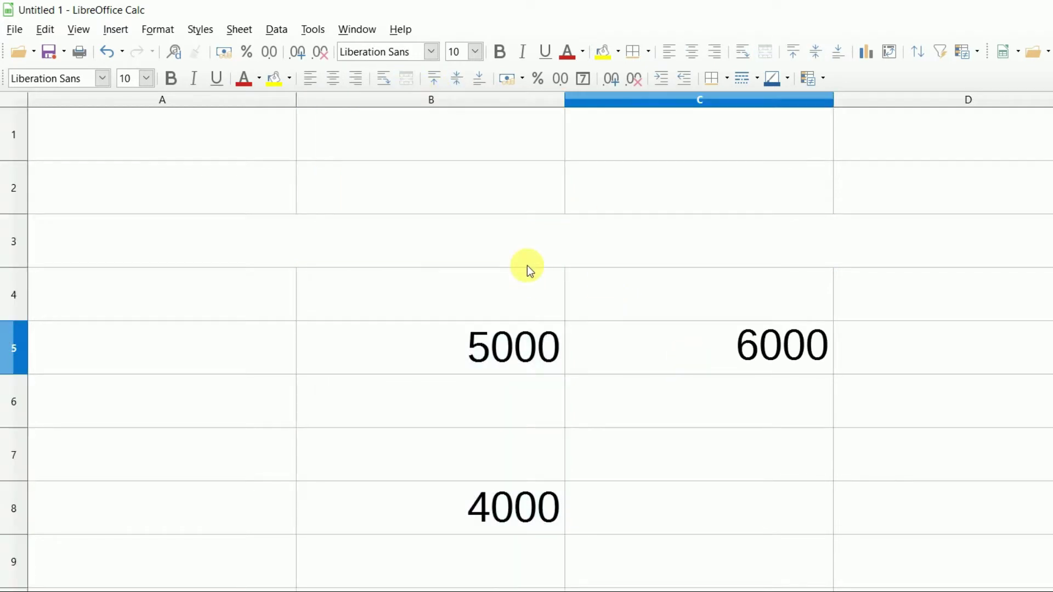
click(527, 263)
- Insert a blank column before column C
click(681, 106)
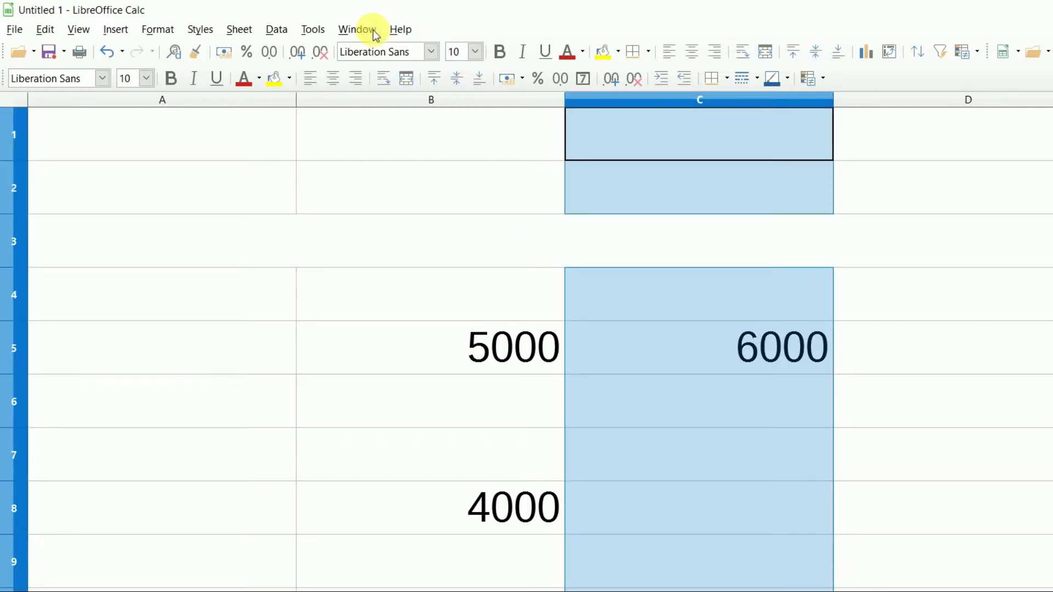
click(252, 34)
mouse_move(281, 80)
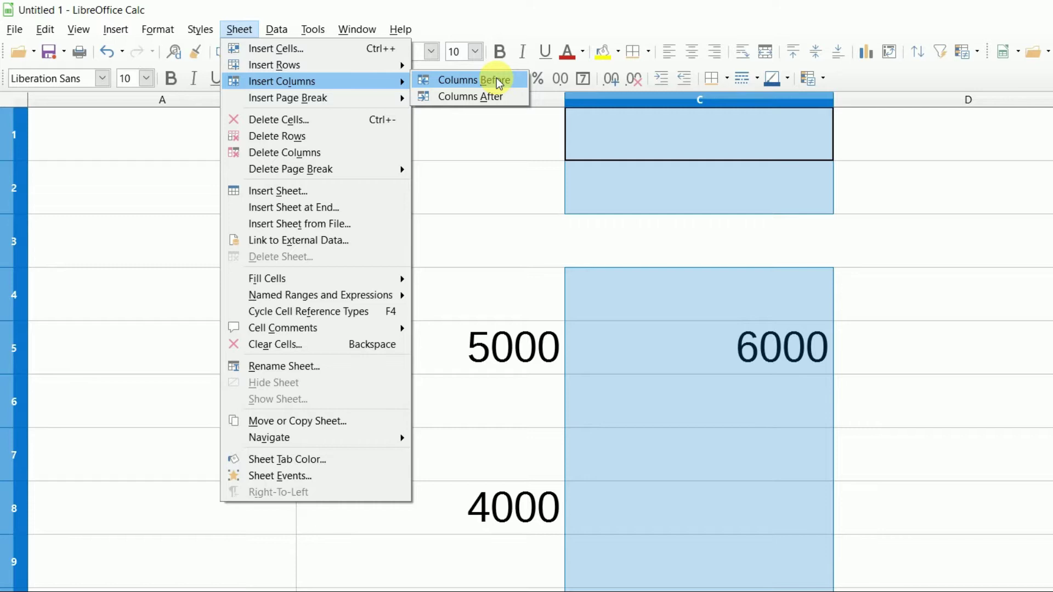
click(499, 82)
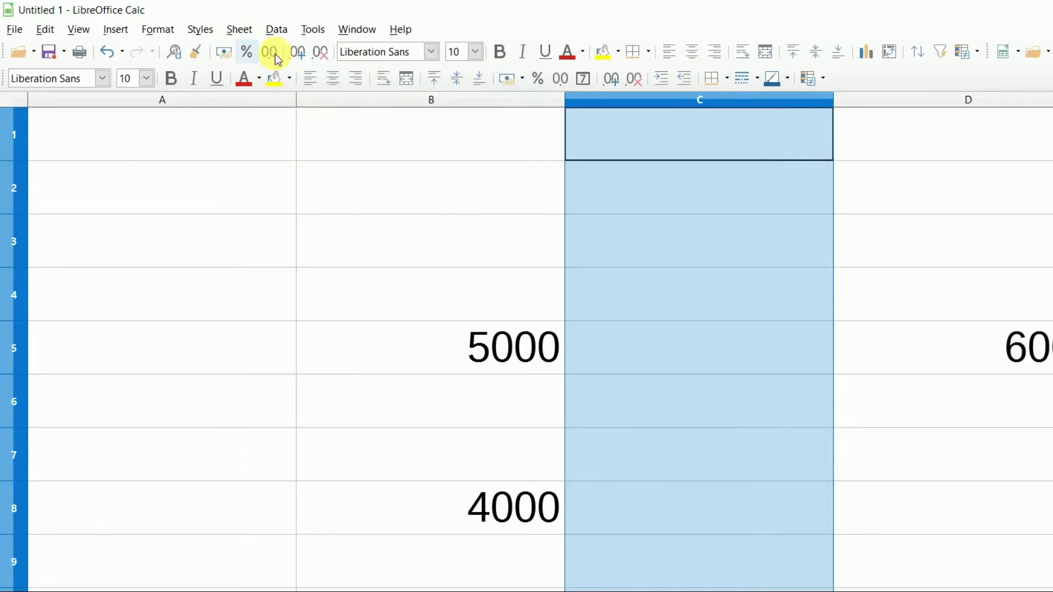
click(242, 35)
mouse_move(281, 80)
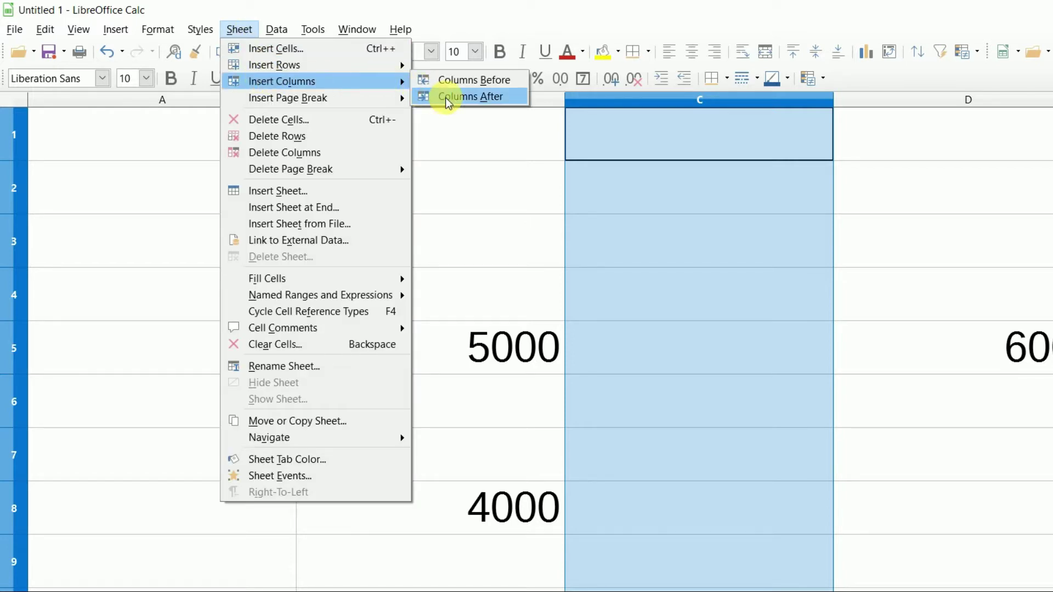
click(511, 341)
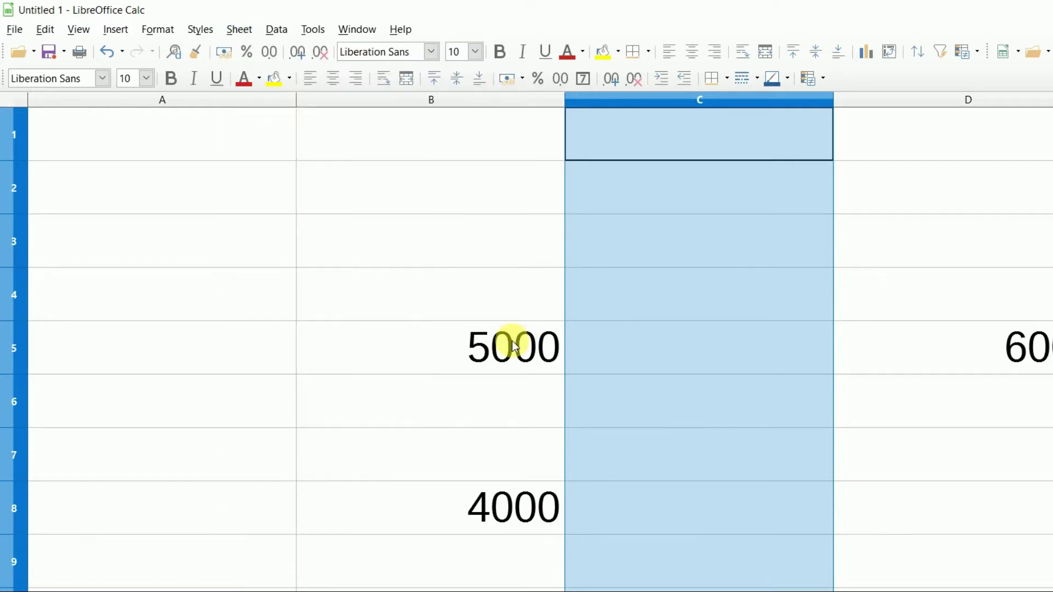
- Colour row 5's numbers red, insert a column after A, then undo the edits with Ctrl+Z
click(257, 351)
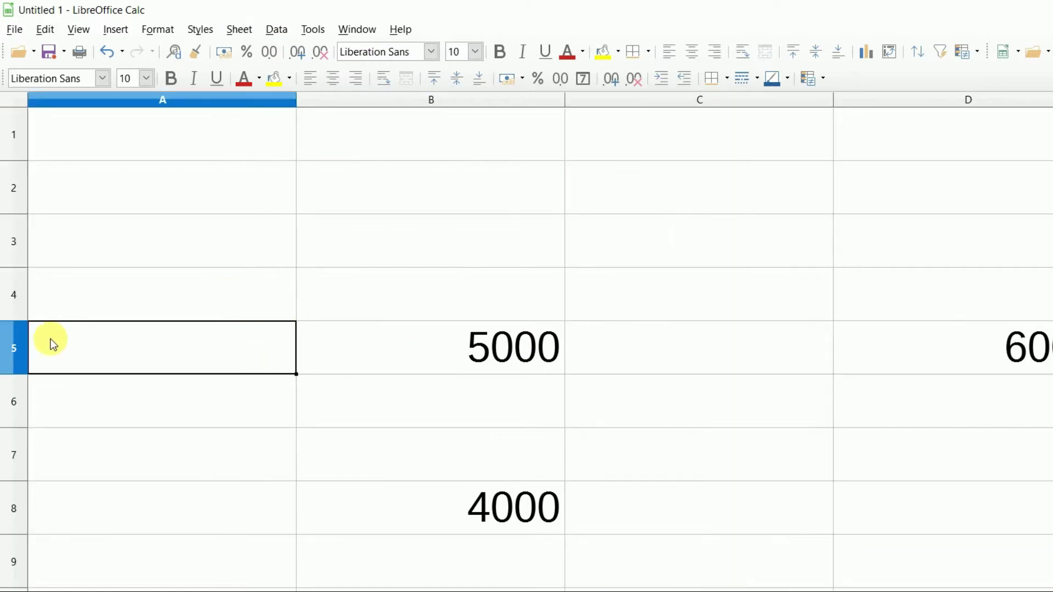
click(25, 350)
click(249, 88)
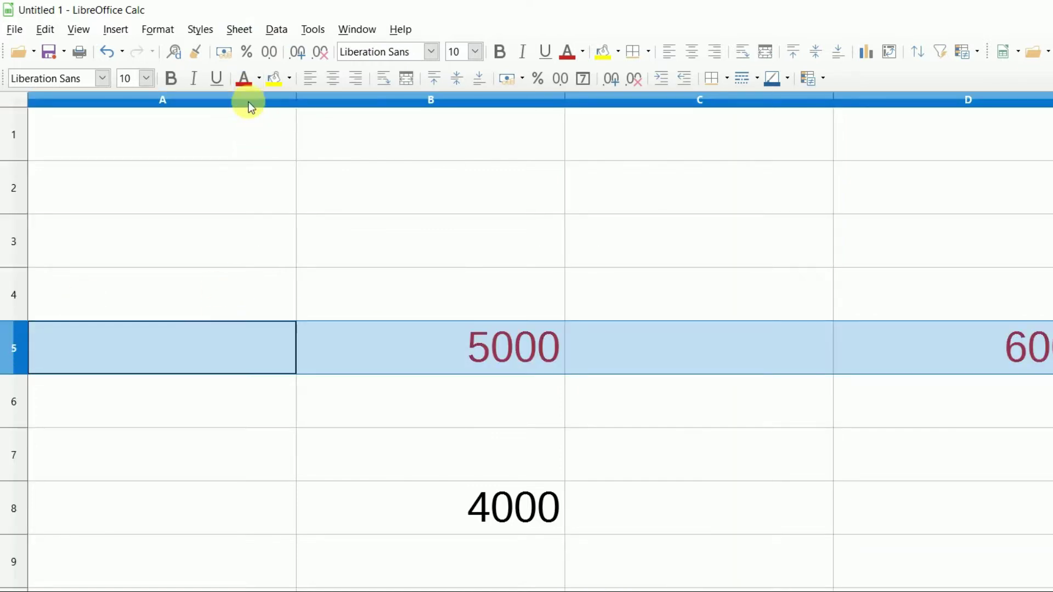
click(247, 102)
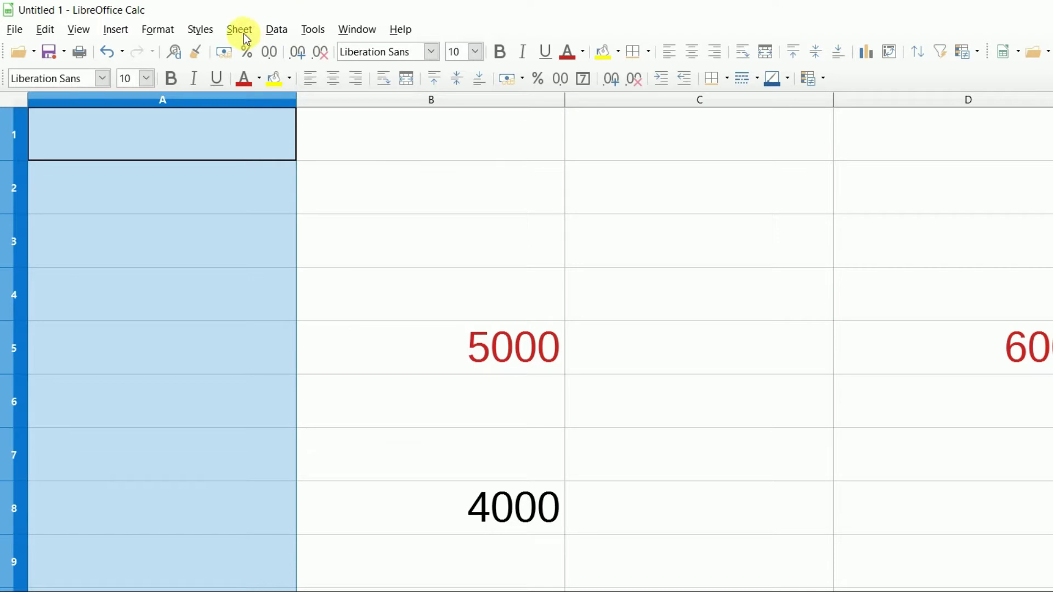
click(239, 29)
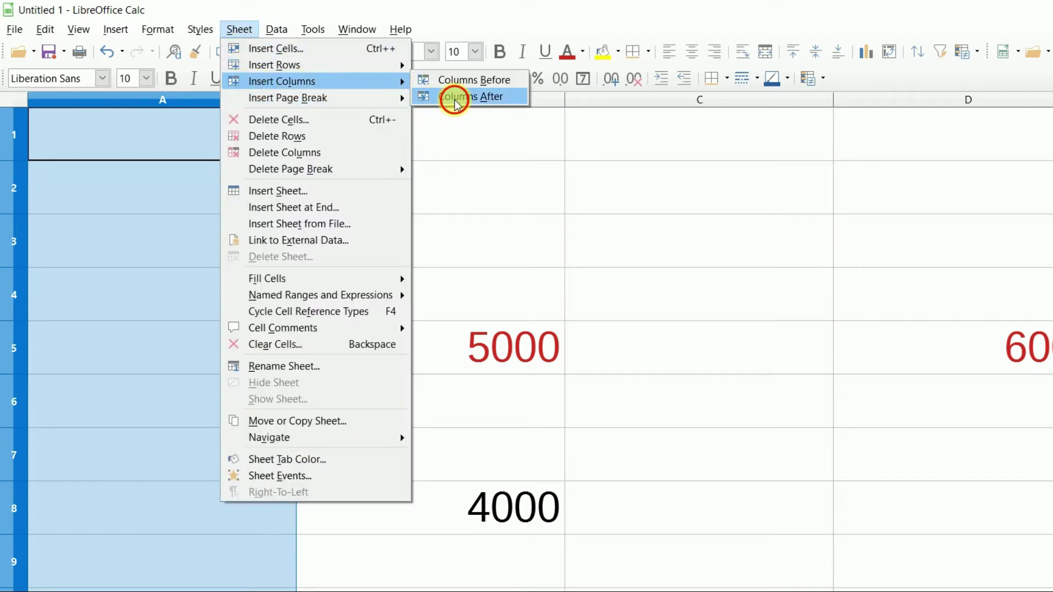
click(453, 98)
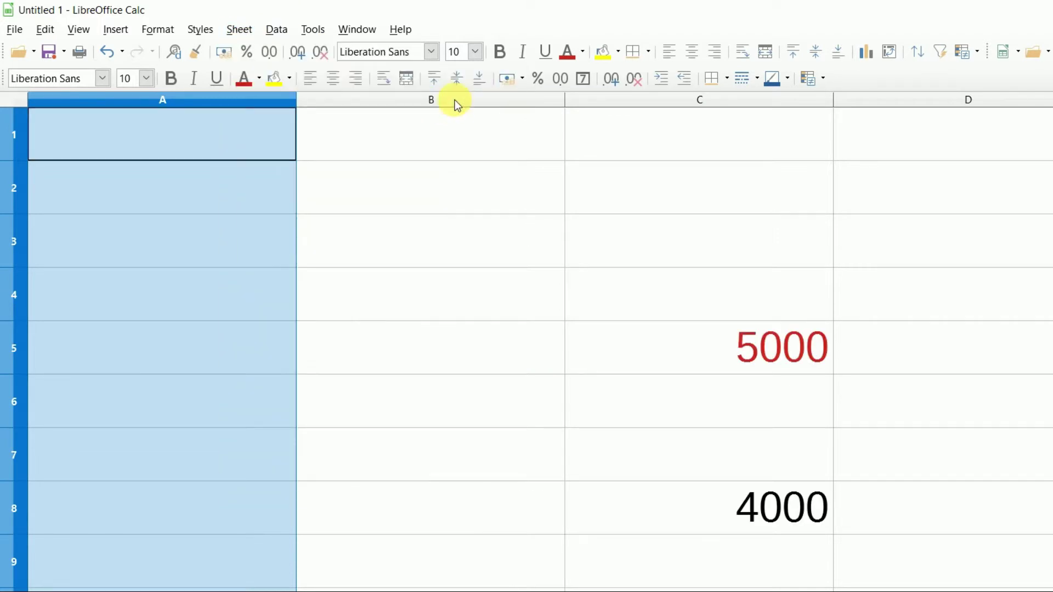
key(ctrl+z)
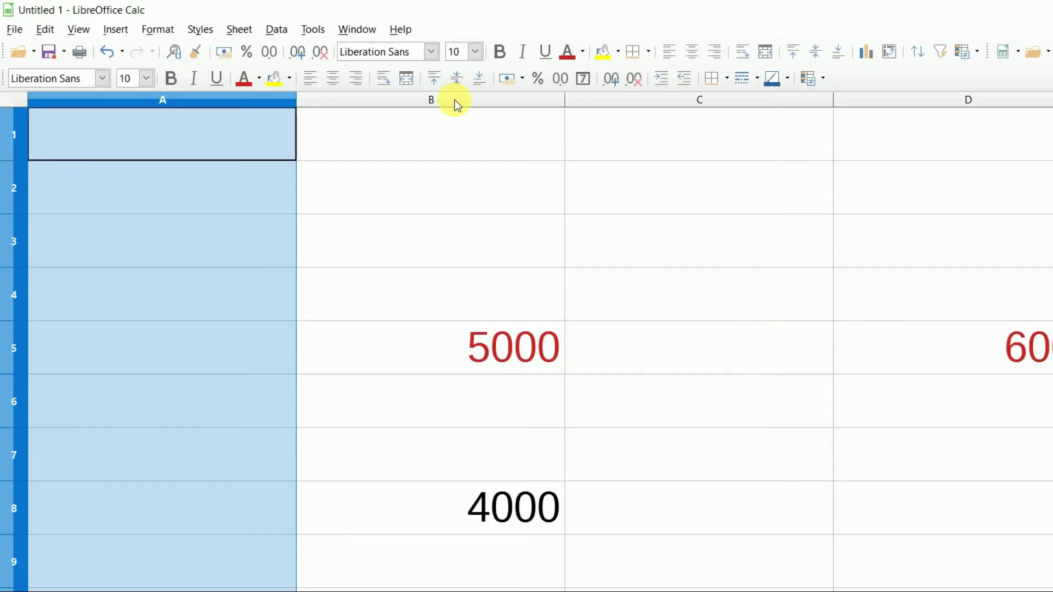
key(ctrl+z)
key(ctrl+z)
key(ctrl+z)
key(ctrl+z)
key(ctrl+z)
key(ctrl+z)
key(ctrl+z)
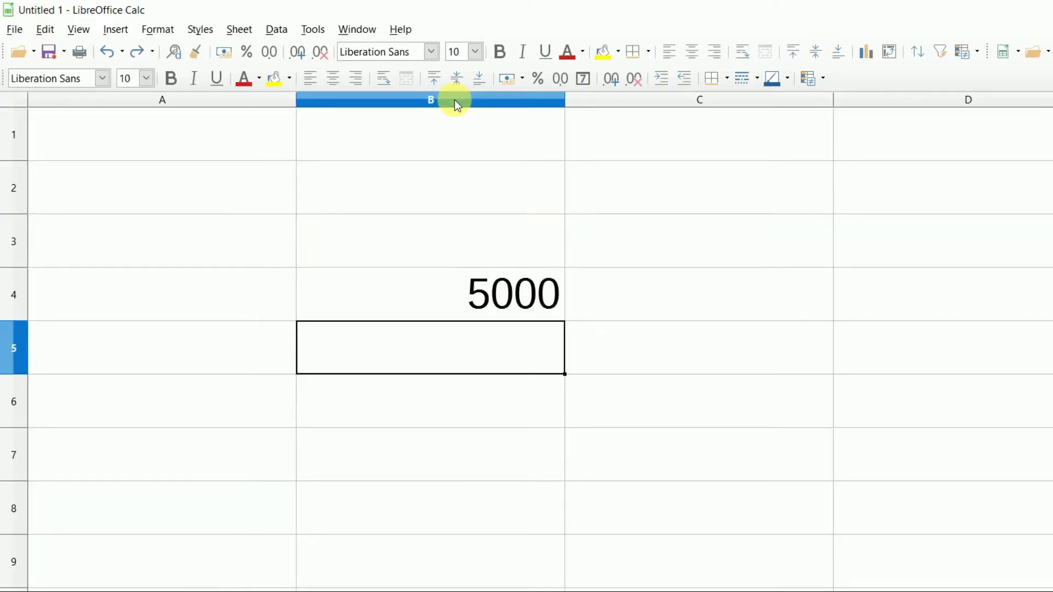
- Insert a manual row page break above row 4, the row holding 5000
click(236, 31)
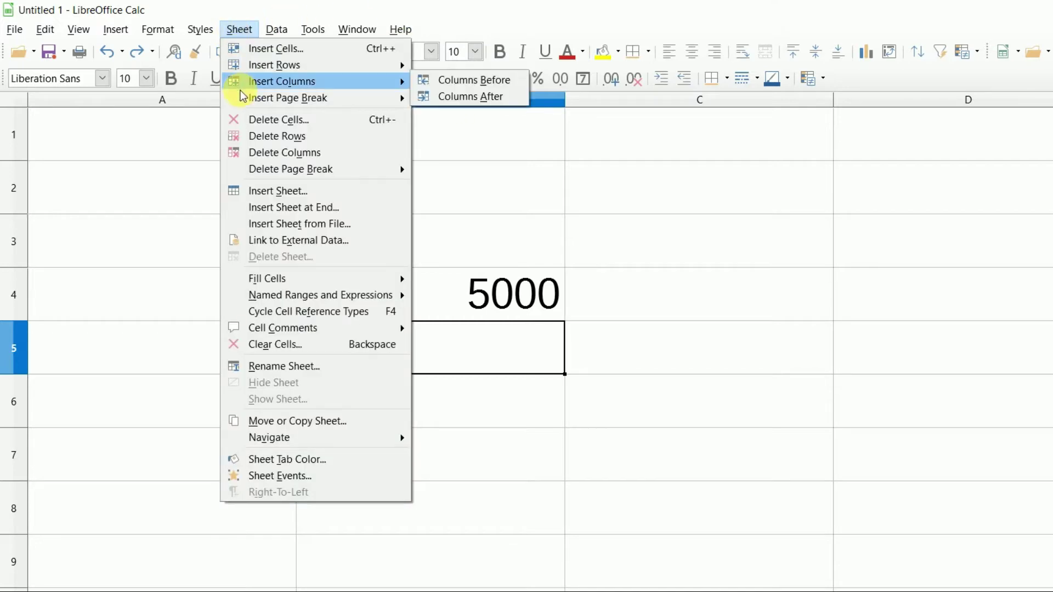
mouse_move(288, 98)
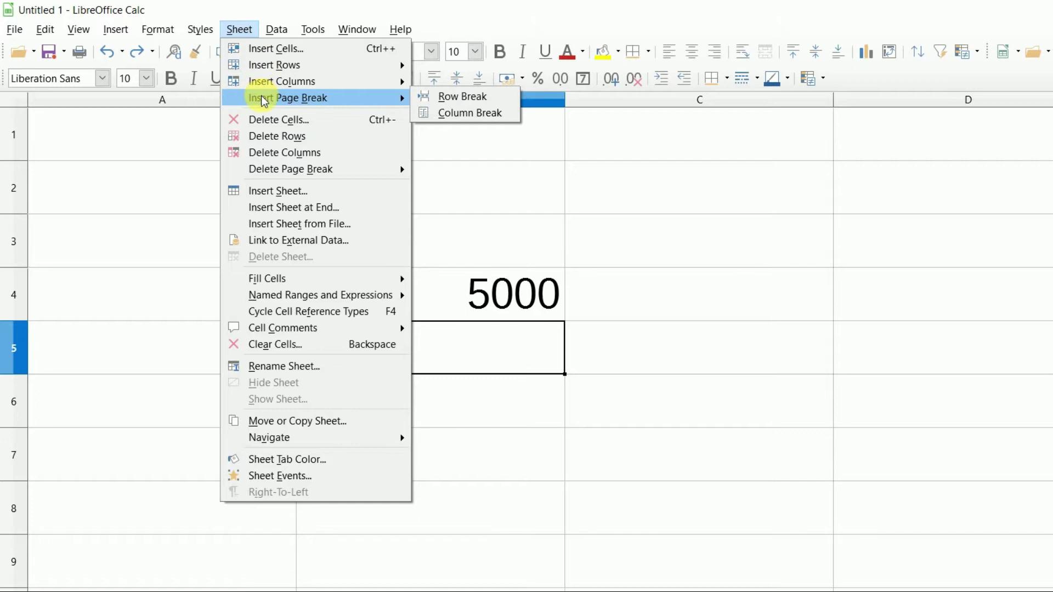
click(494, 281)
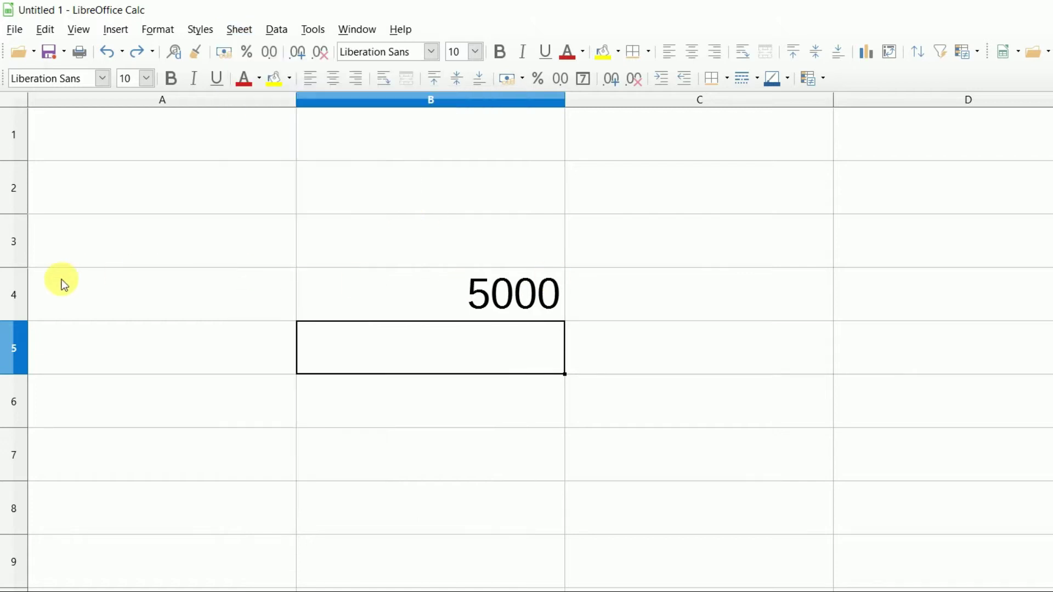
click(22, 296)
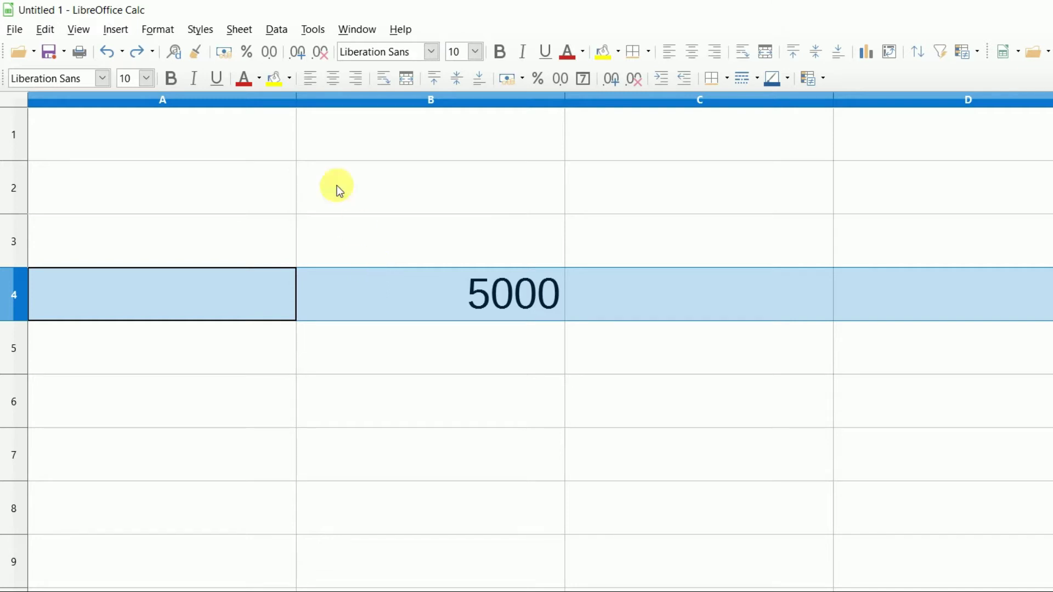
click(236, 35)
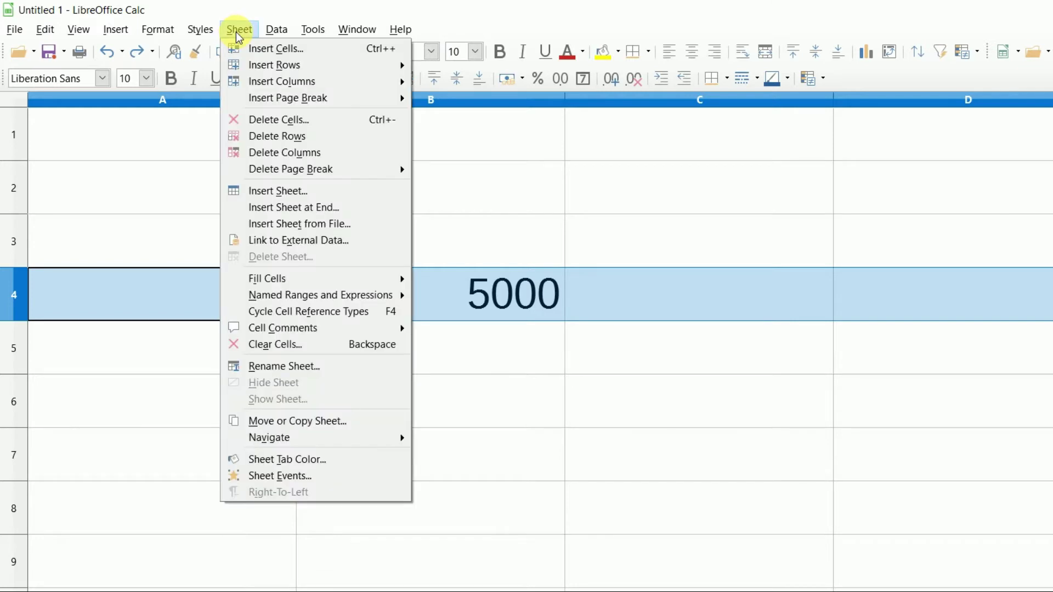
mouse_move(287, 97)
click(485, 96)
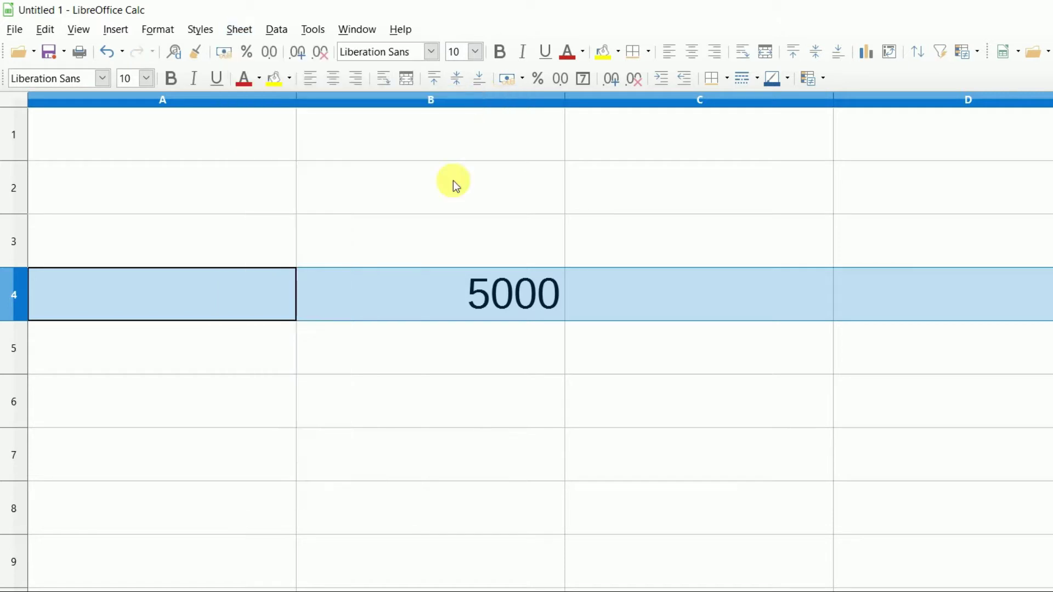
click(377, 369)
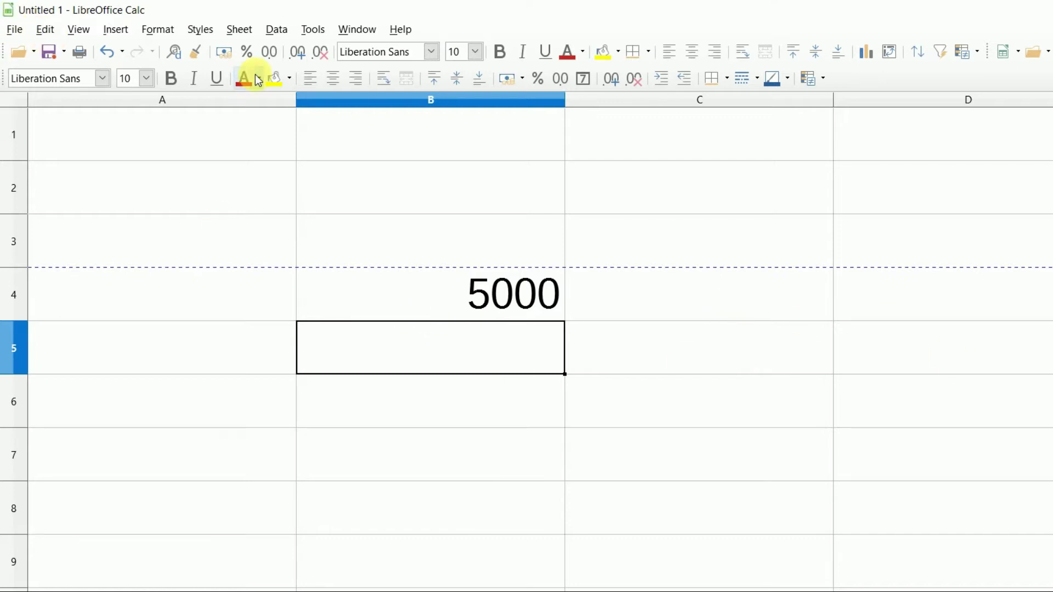
click(247, 29)
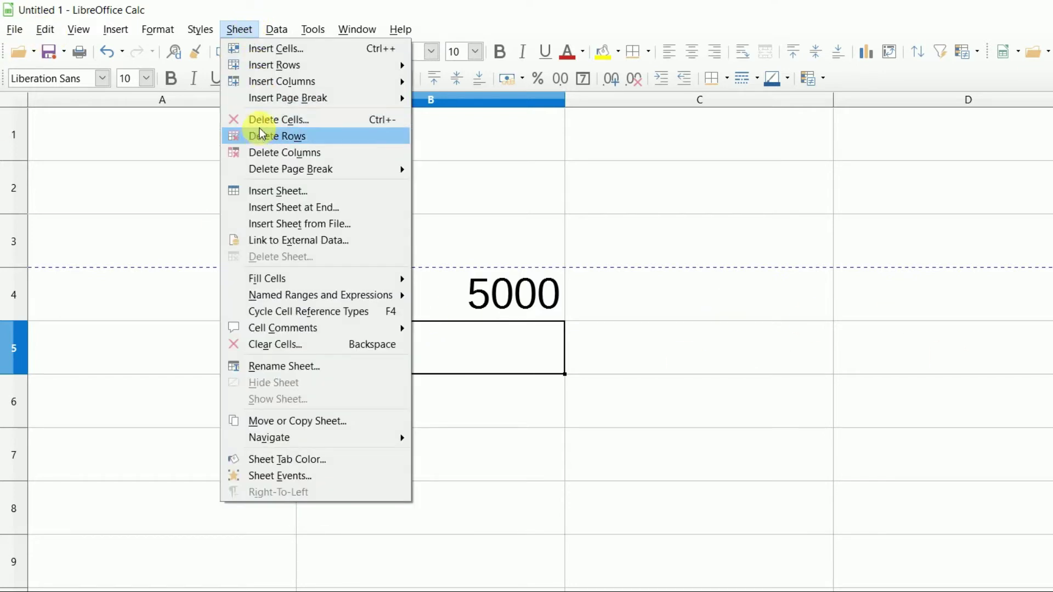
- Enter 620 in B5 and 400 in B6
click(482, 278)
click(206, 341)
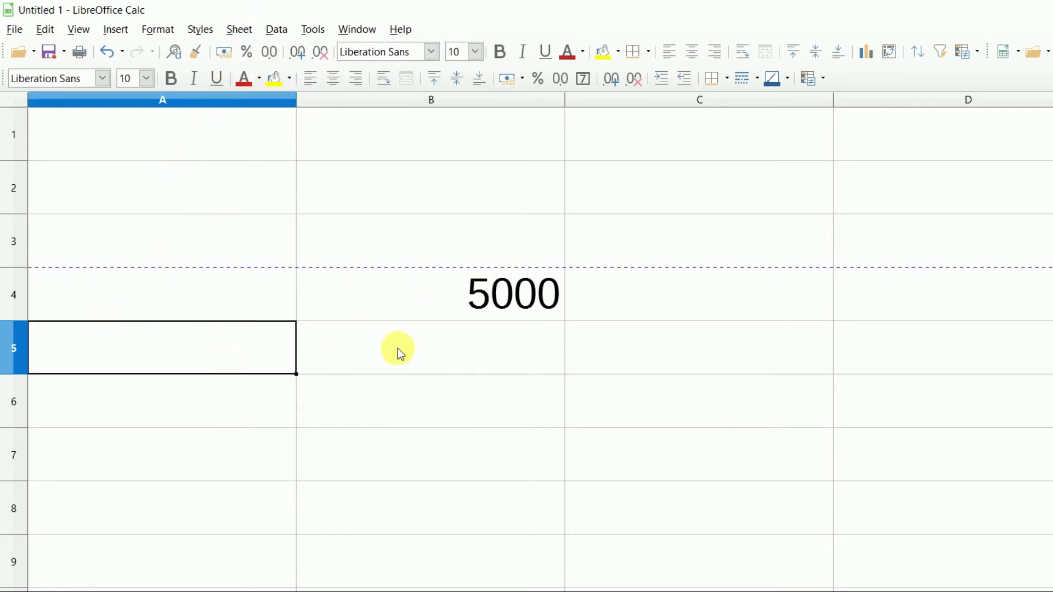
click(419, 362)
text(6)
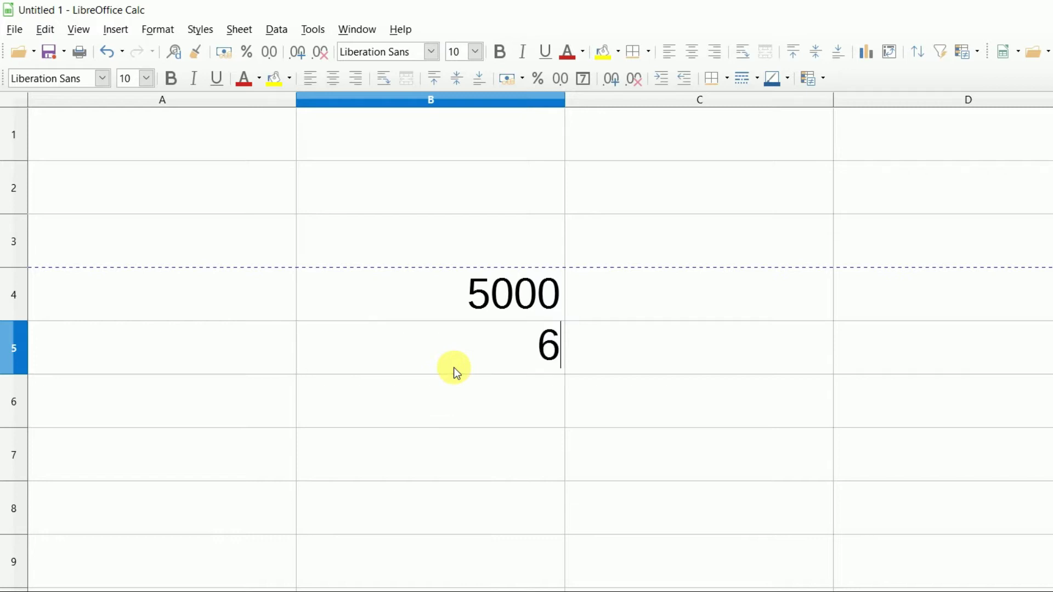
text(20)
key(Return)
text(400)
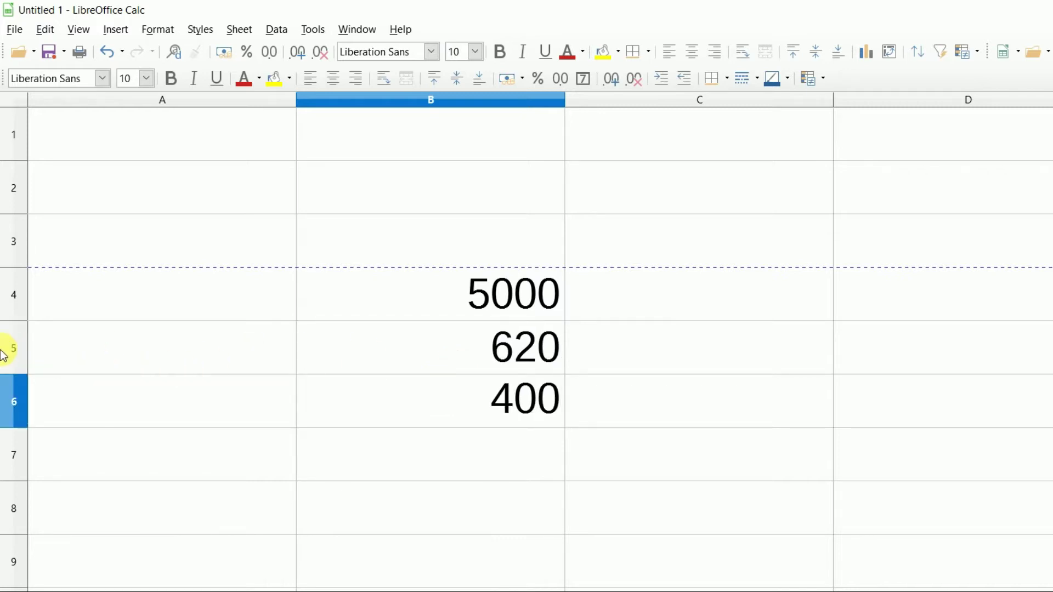
- Delete row 5 containing 620, then undo the deletion
click(14, 346)
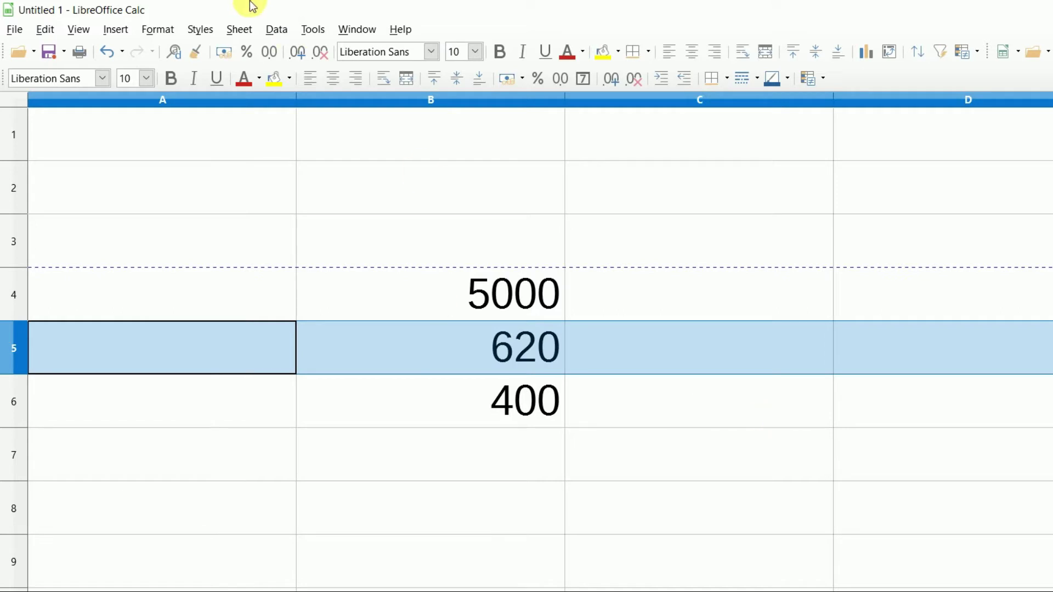
click(240, 30)
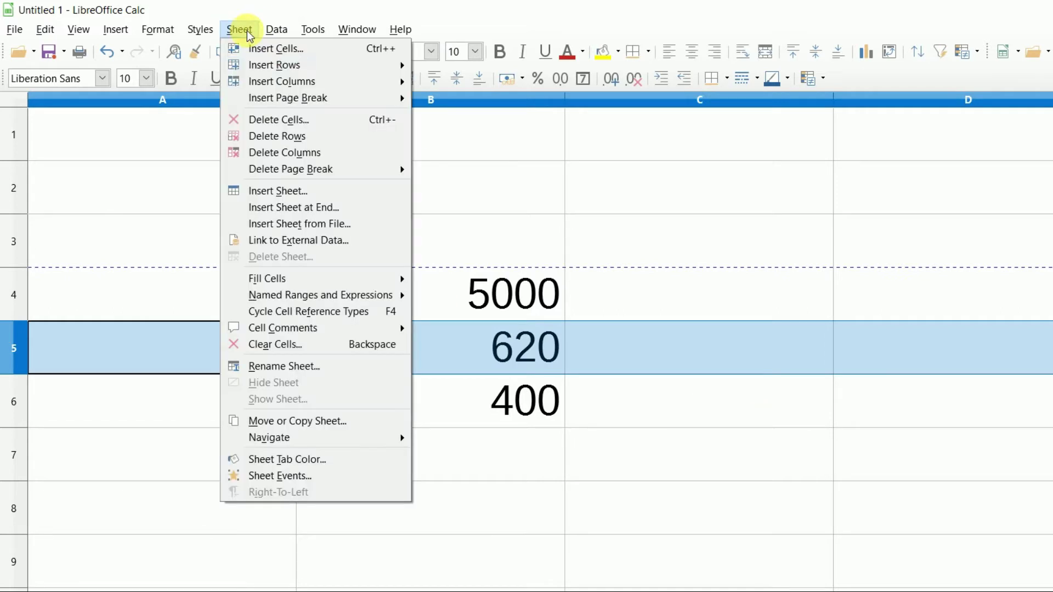
click(257, 120)
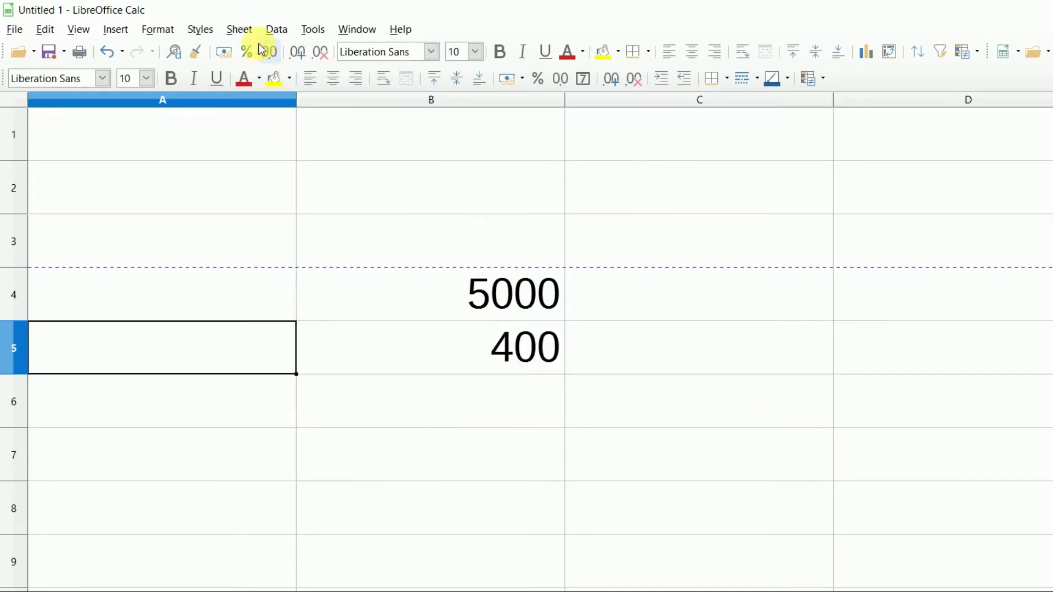
key(ctrl+z)
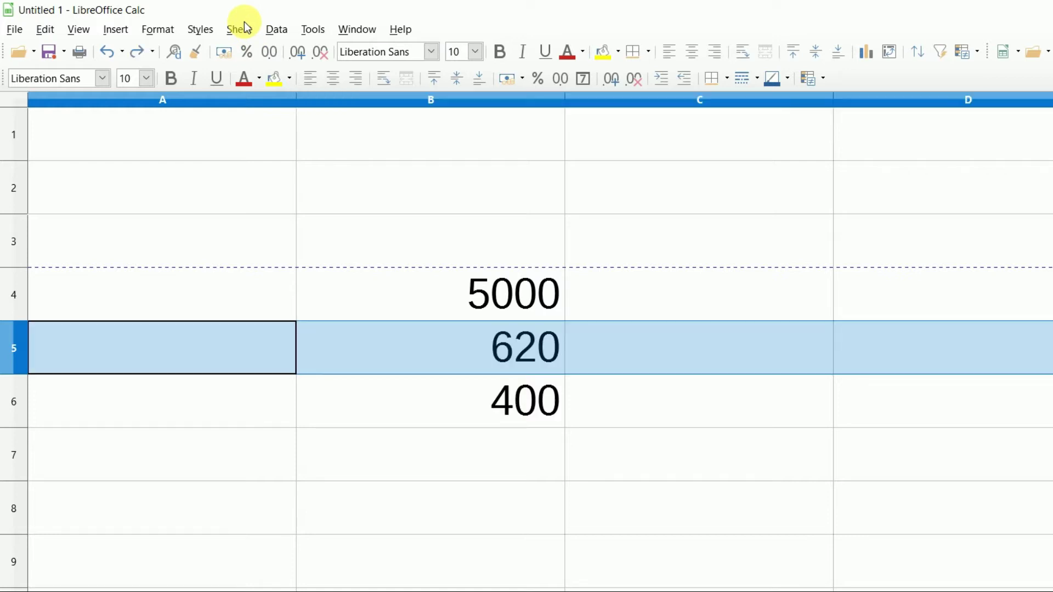
- Delete only cell B5 with Shift cells up, bringing 400 under 5000
click(244, 30)
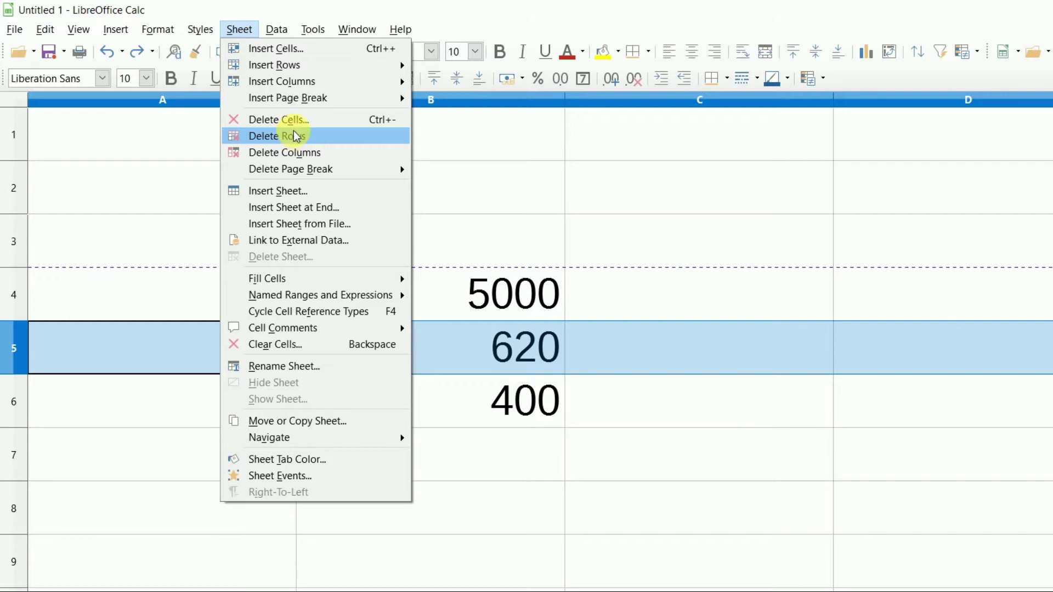
click(590, 434)
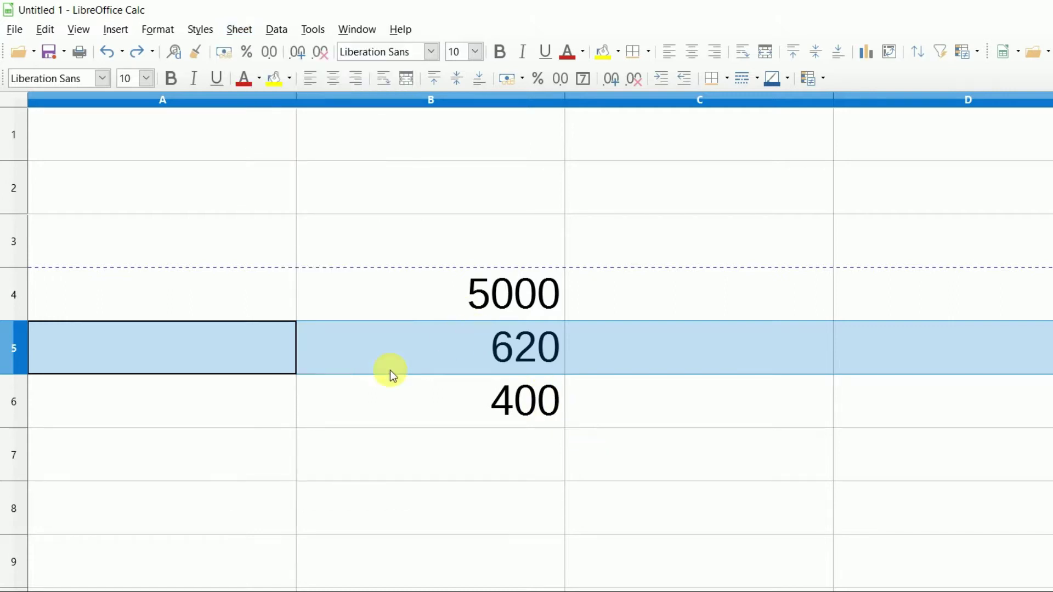
click(391, 377)
click(416, 344)
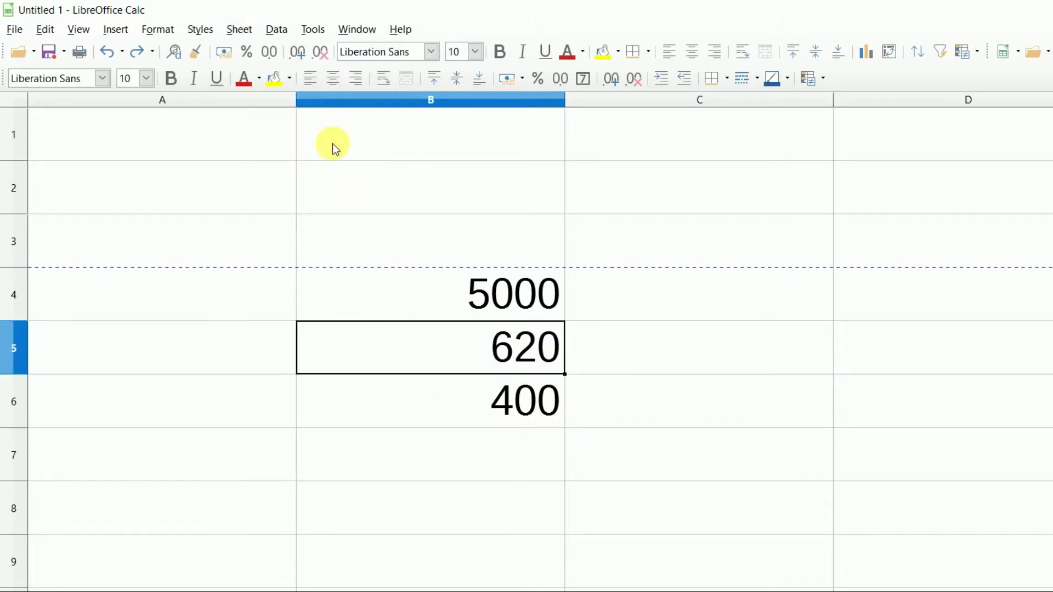
click(244, 30)
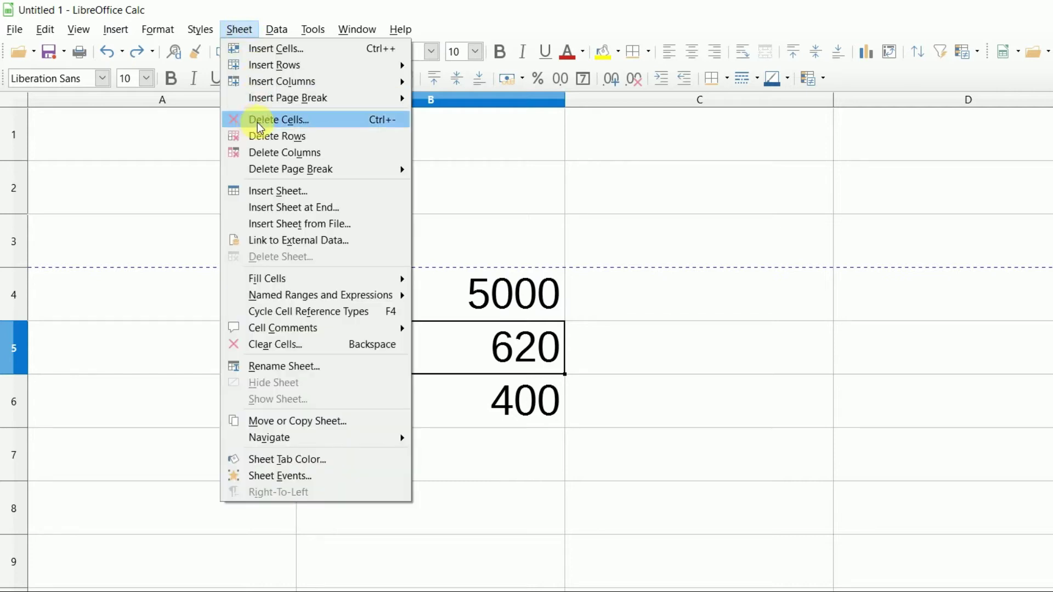
click(259, 119)
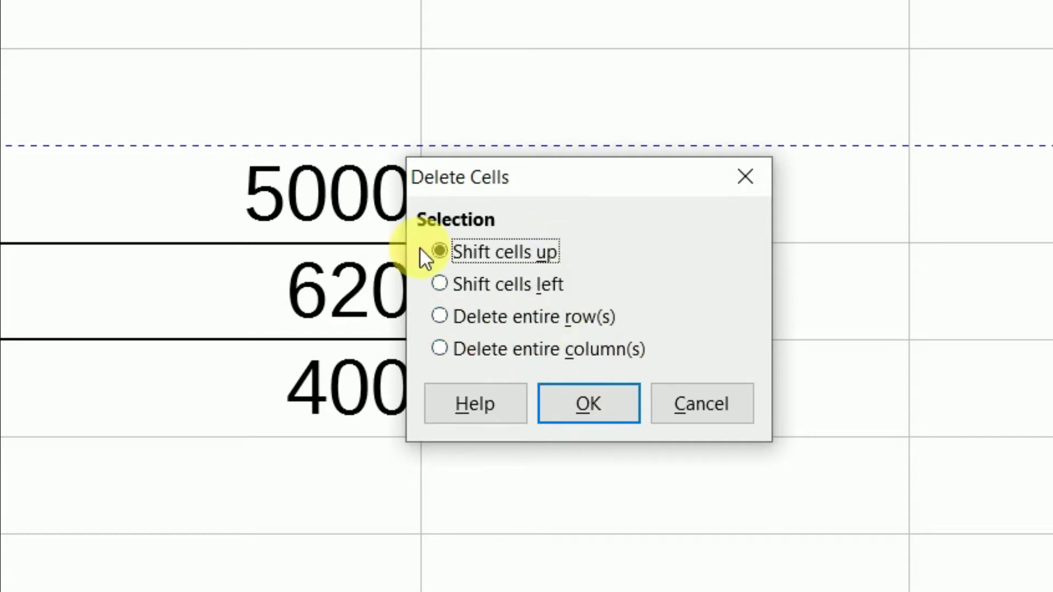
click(558, 401)
click(574, 365)
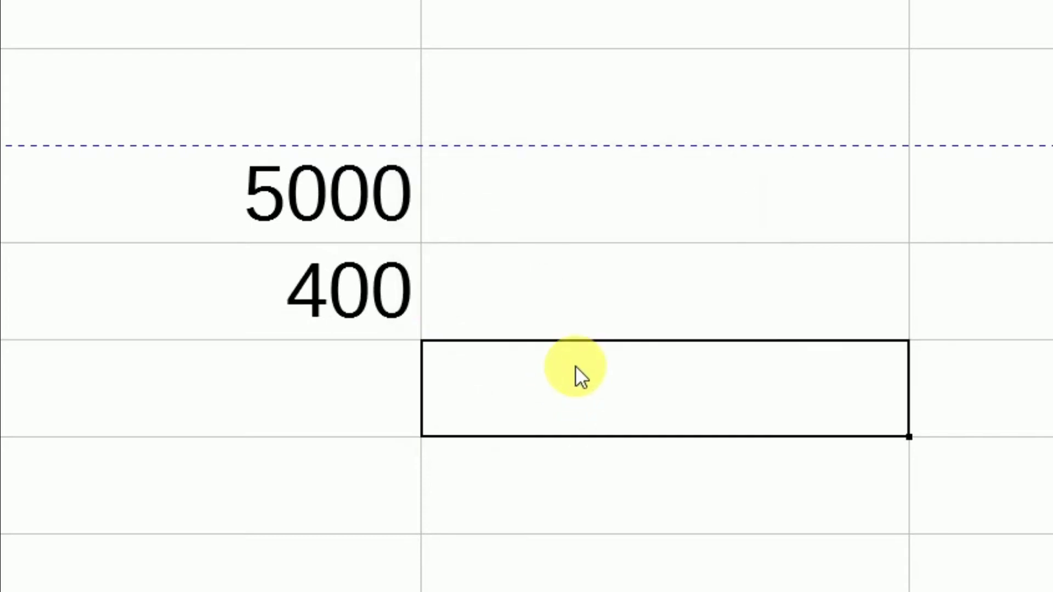
click(351, 44)
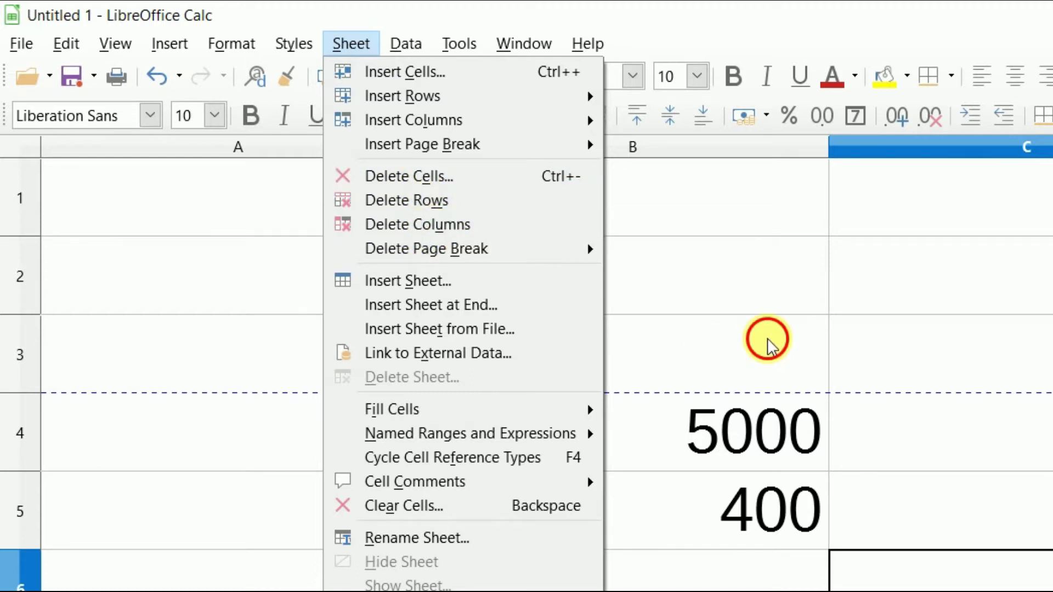
- Delete column B, removing the 5000 and 400 values
click(747, 185)
click(740, 155)
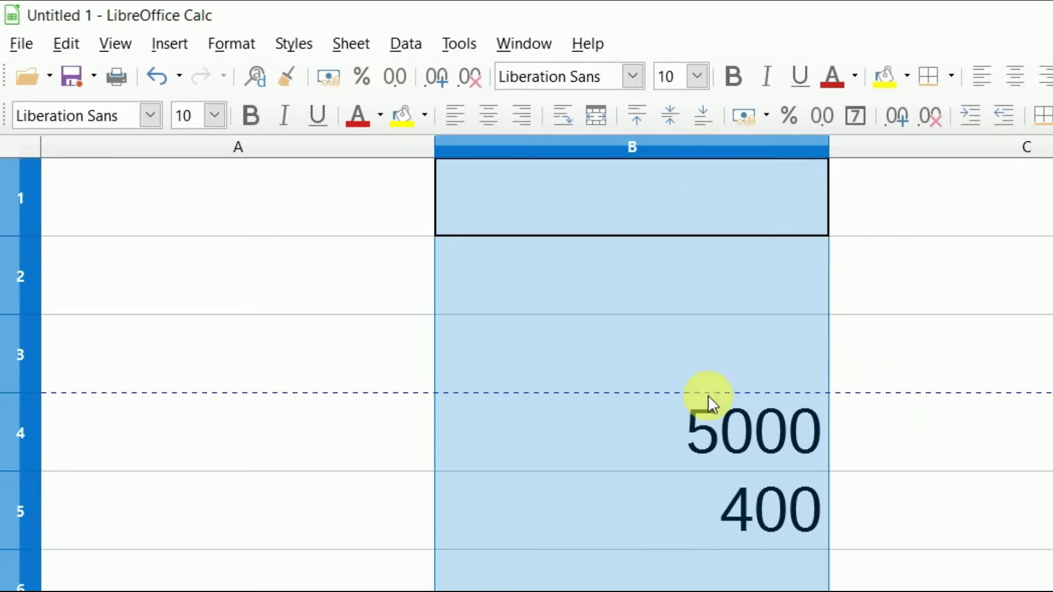
click(351, 43)
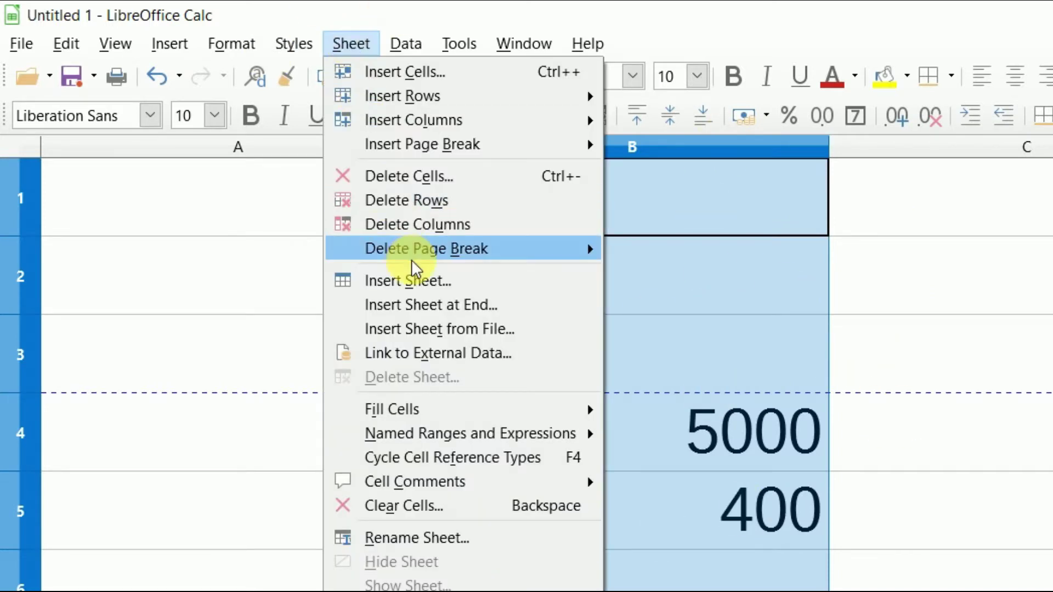
click(433, 217)
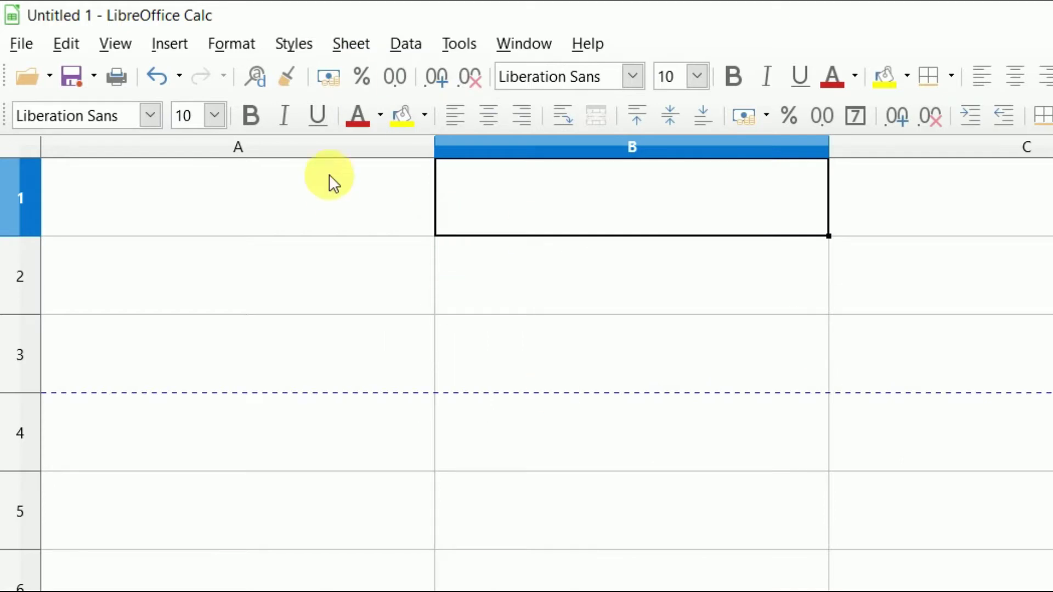
click(354, 44)
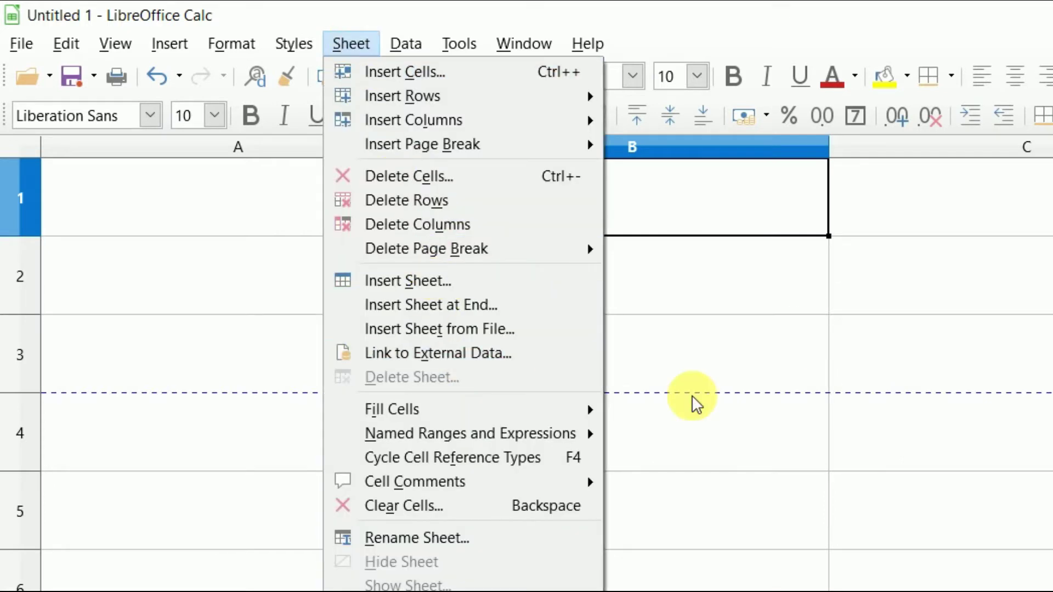
click(613, 299)
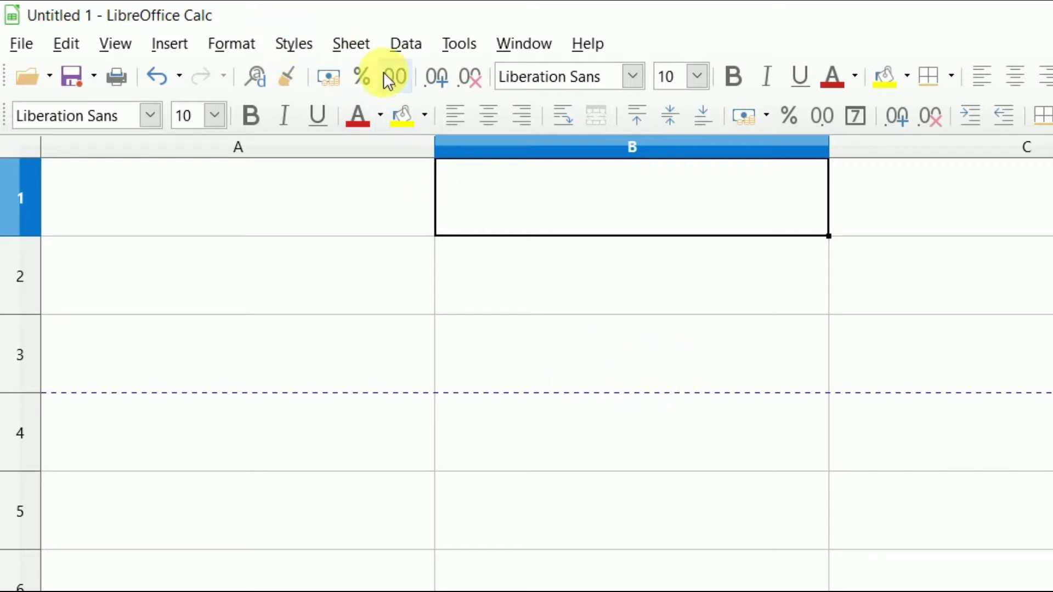
click(351, 44)
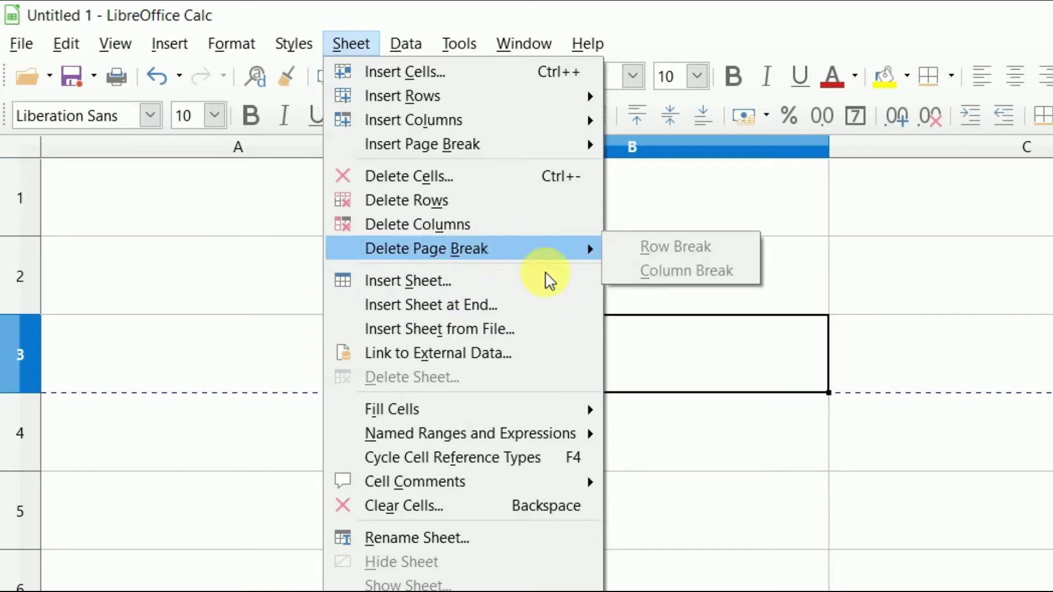
key(Escape)
key(Right)
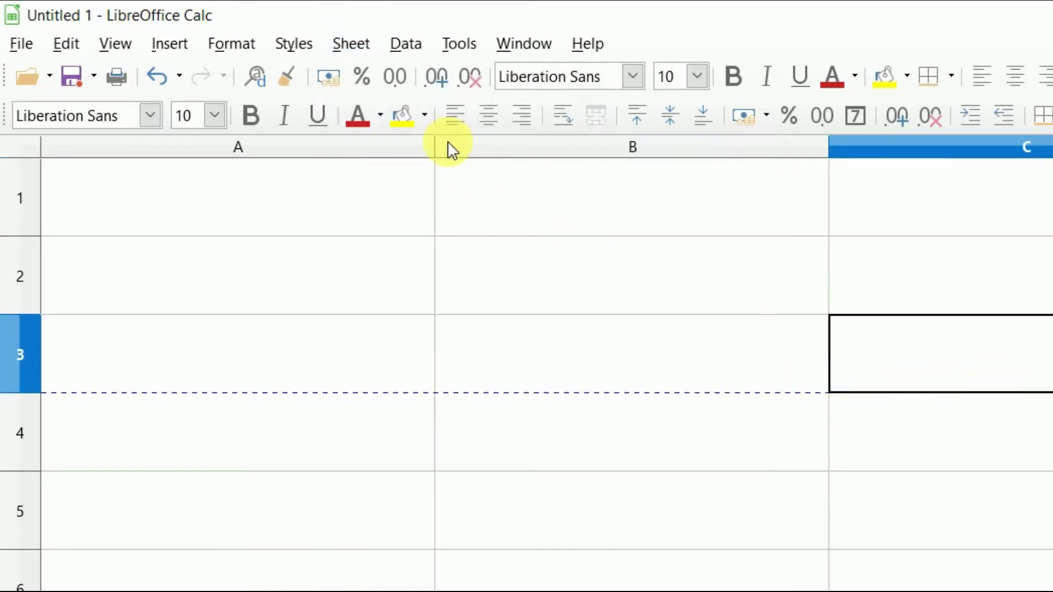
- Insert 1 new sheet before the current sheet, replacing the default name Sheet2 with maths
click(332, 47)
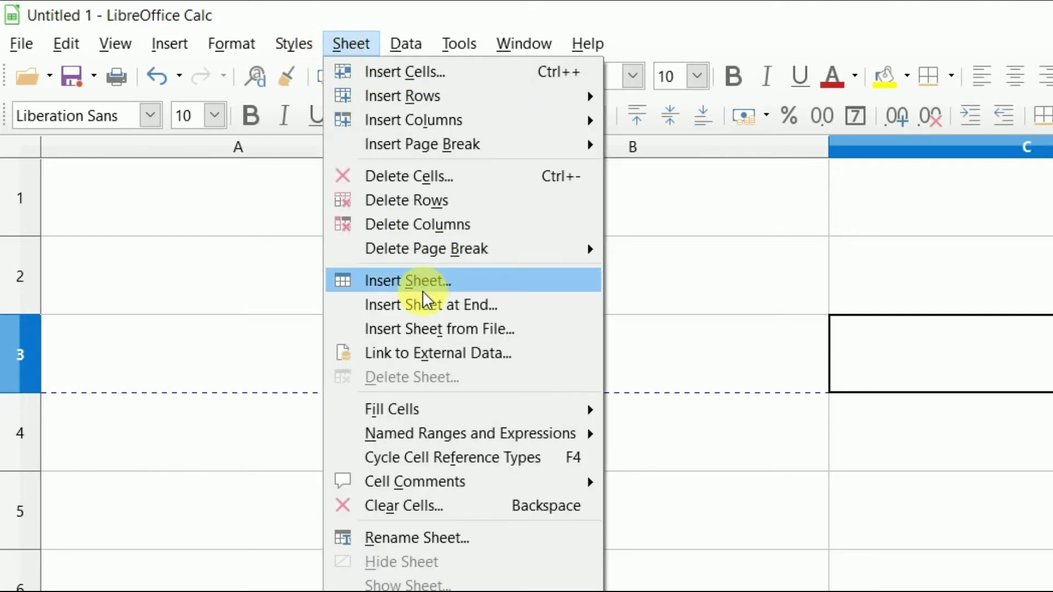
click(437, 282)
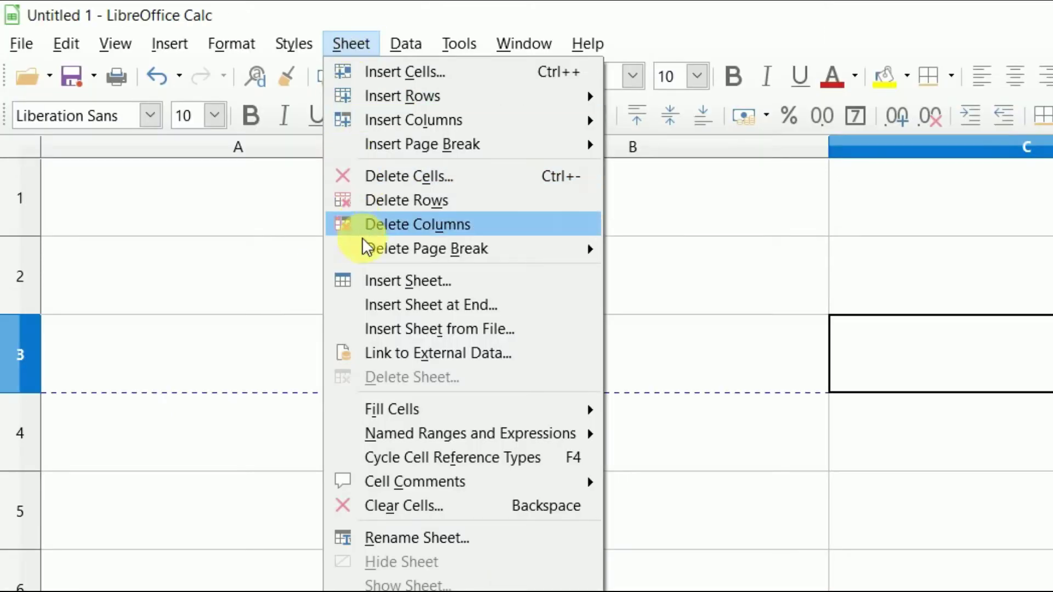
click(370, 279)
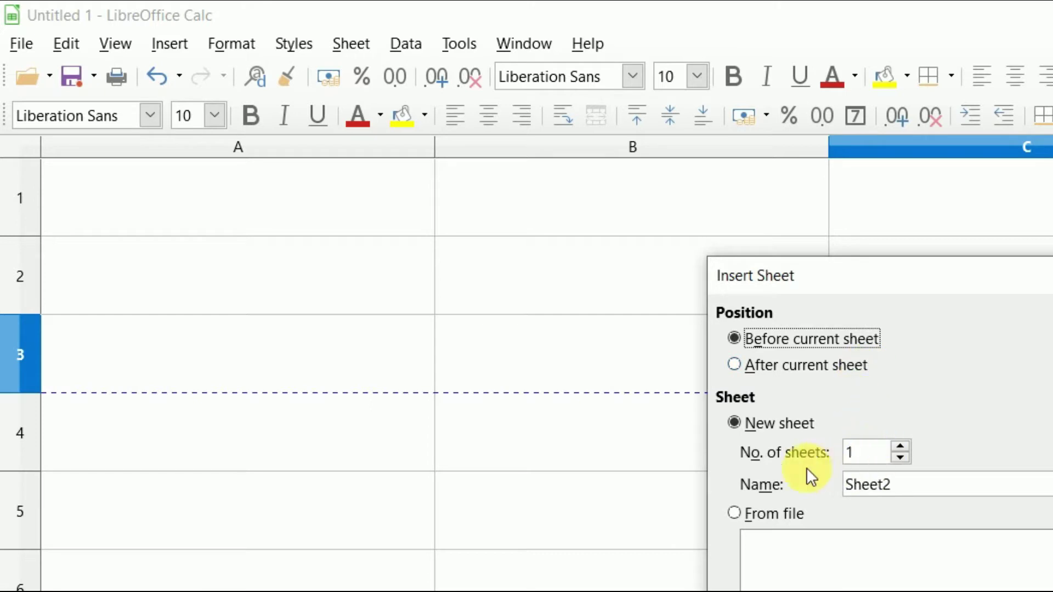
click(900, 445)
click(899, 457)
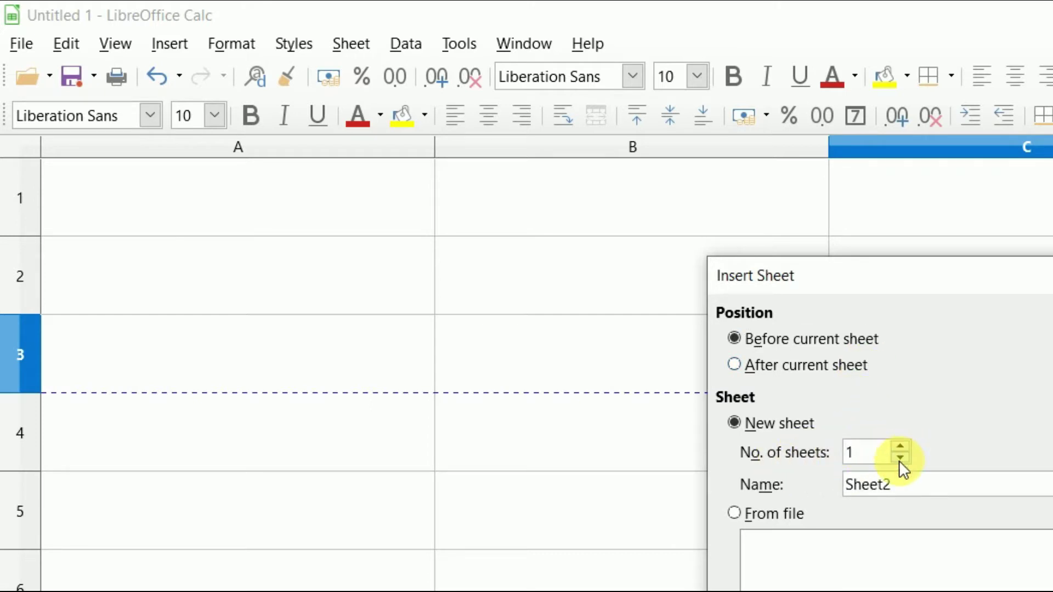
double_click(925, 491)
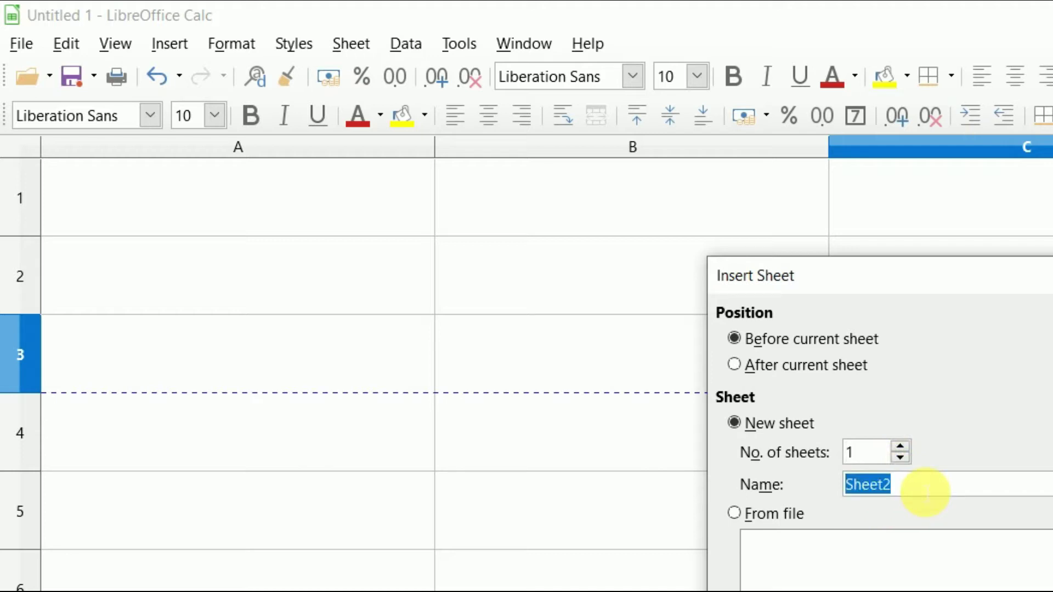
key(BackSpace)
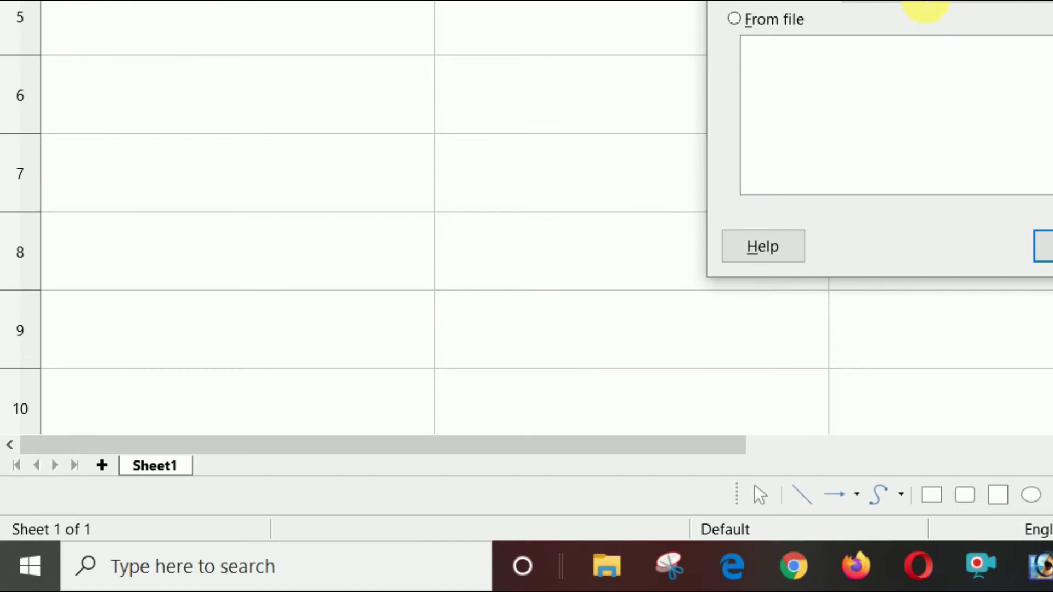
click(1044, 244)
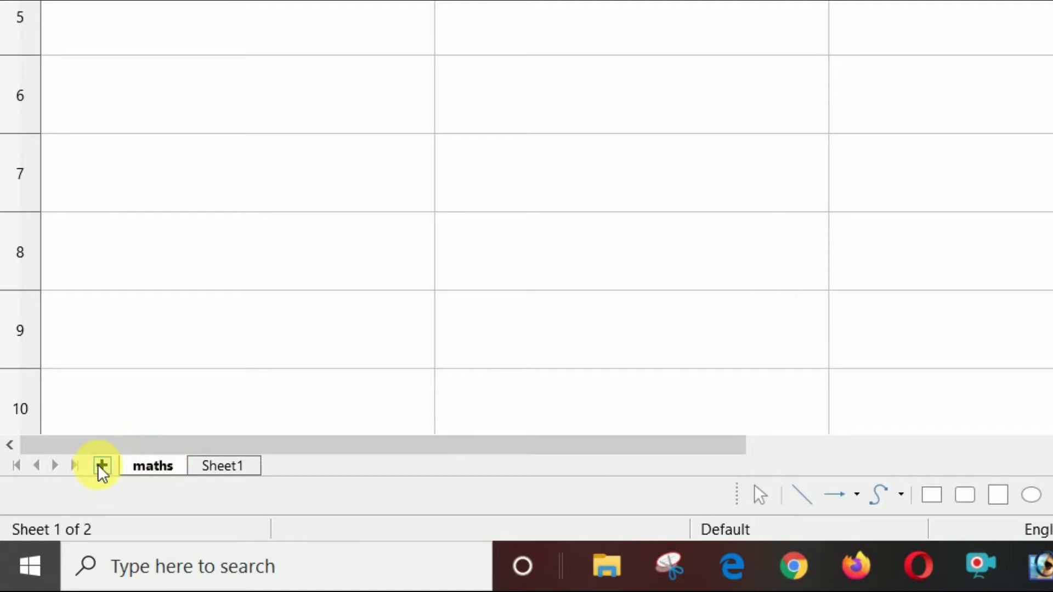
- Add Sheet3 with the + button, cancel renaming it, and select cell C3
click(102, 466)
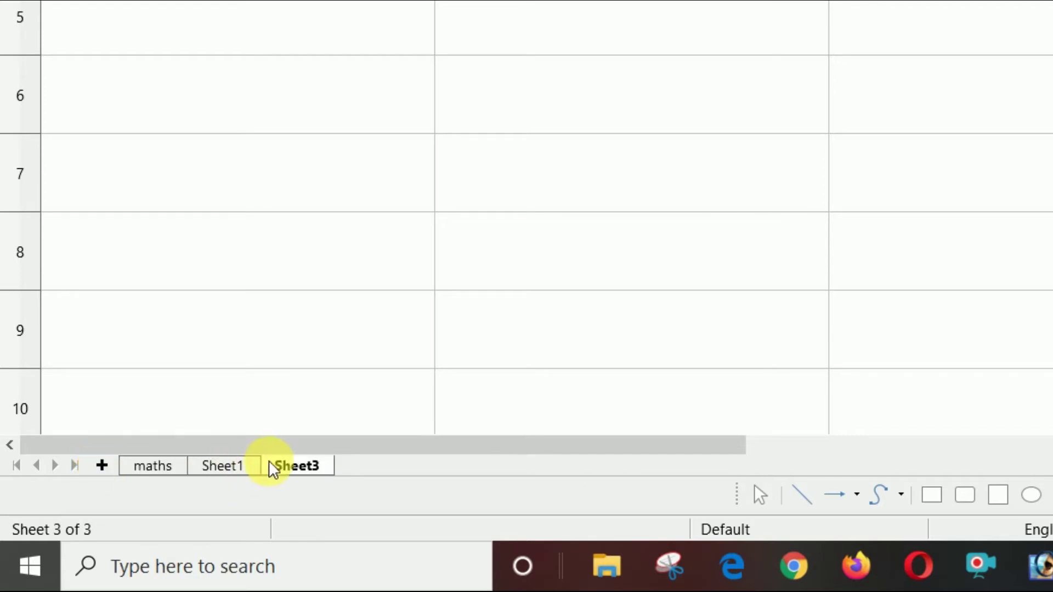
right_click(308, 469)
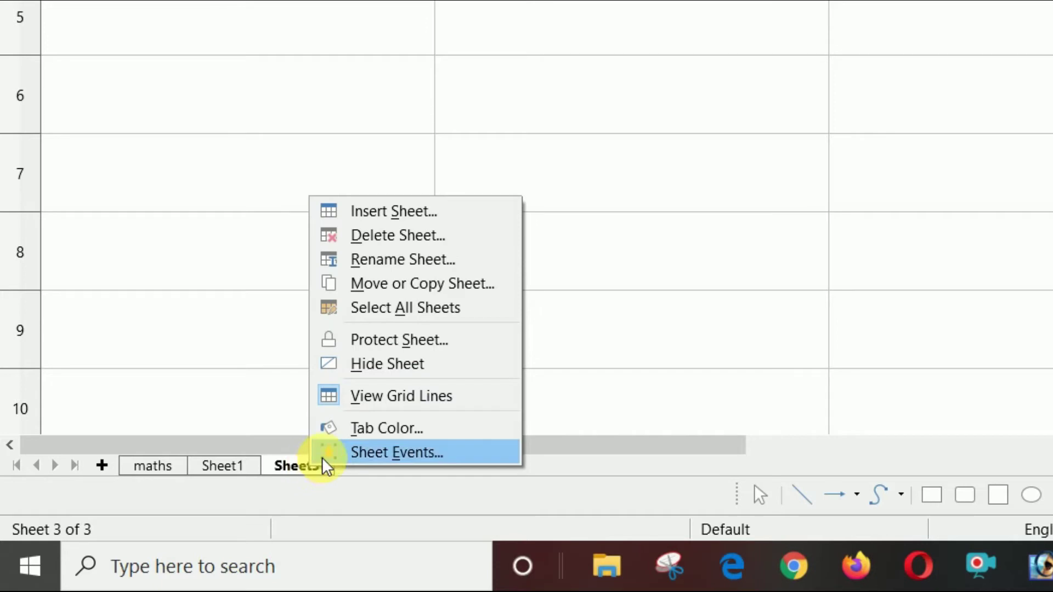
click(440, 268)
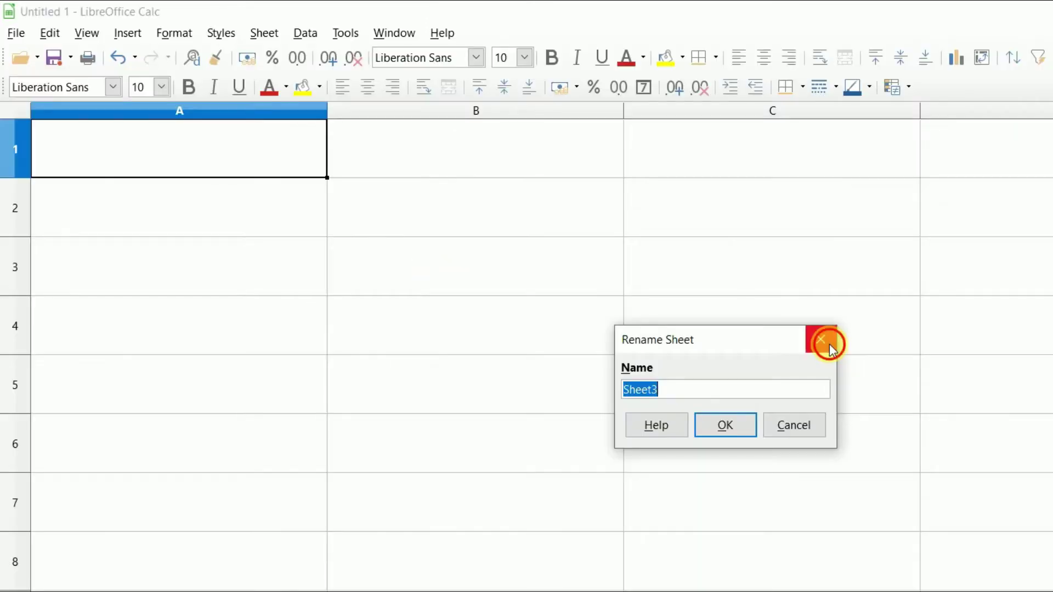
click(823, 342)
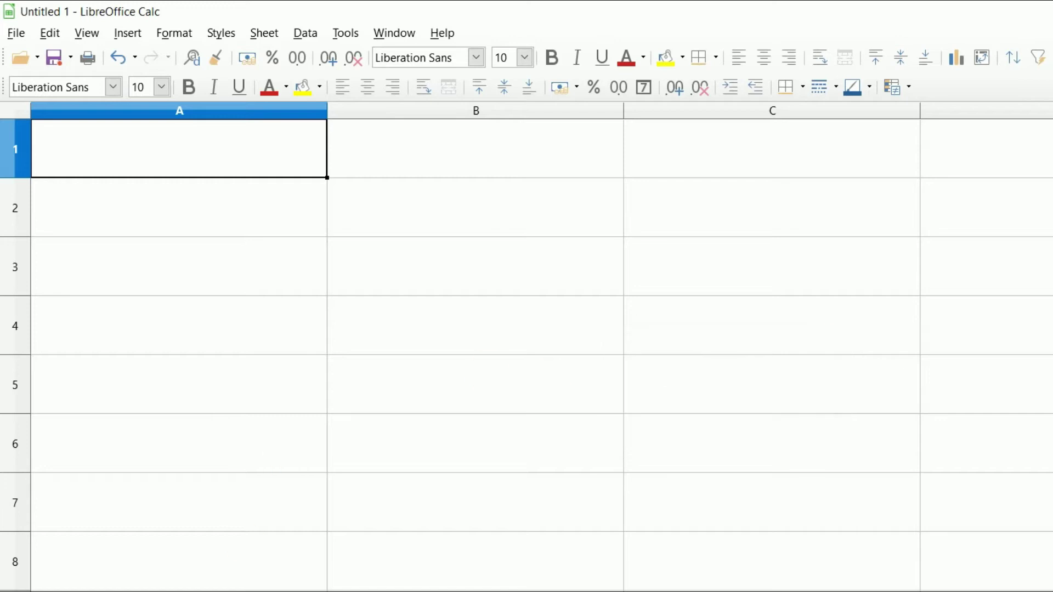
click(772, 267)
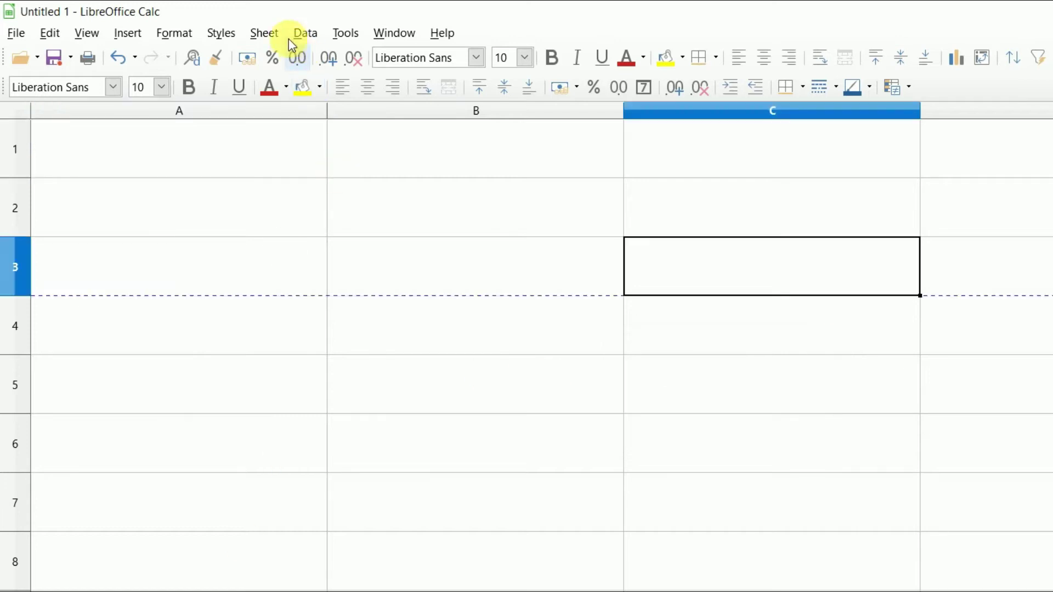
click(265, 34)
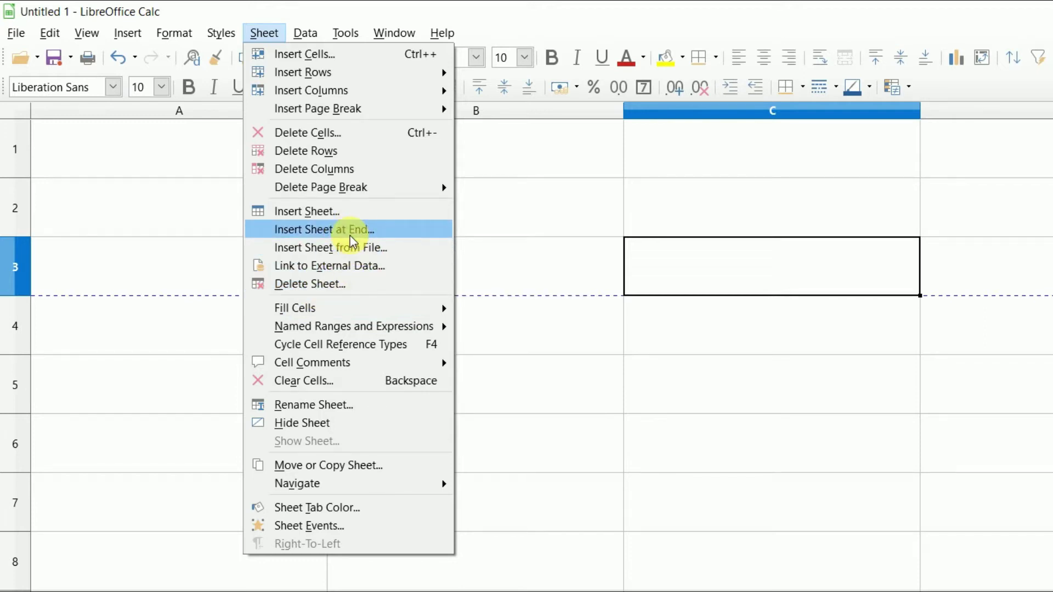
click(350, 233)
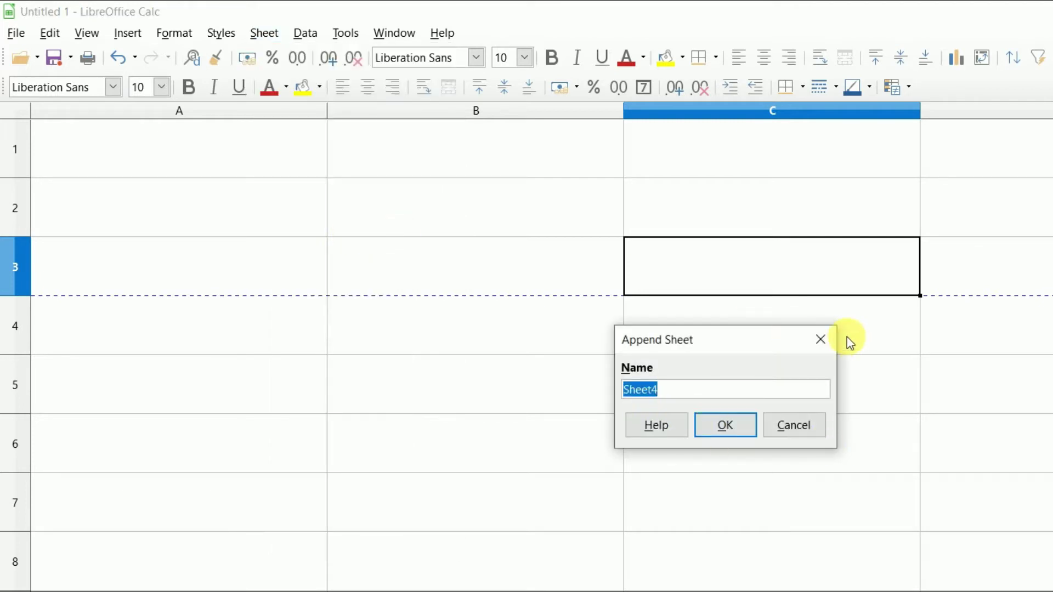
click(820, 339)
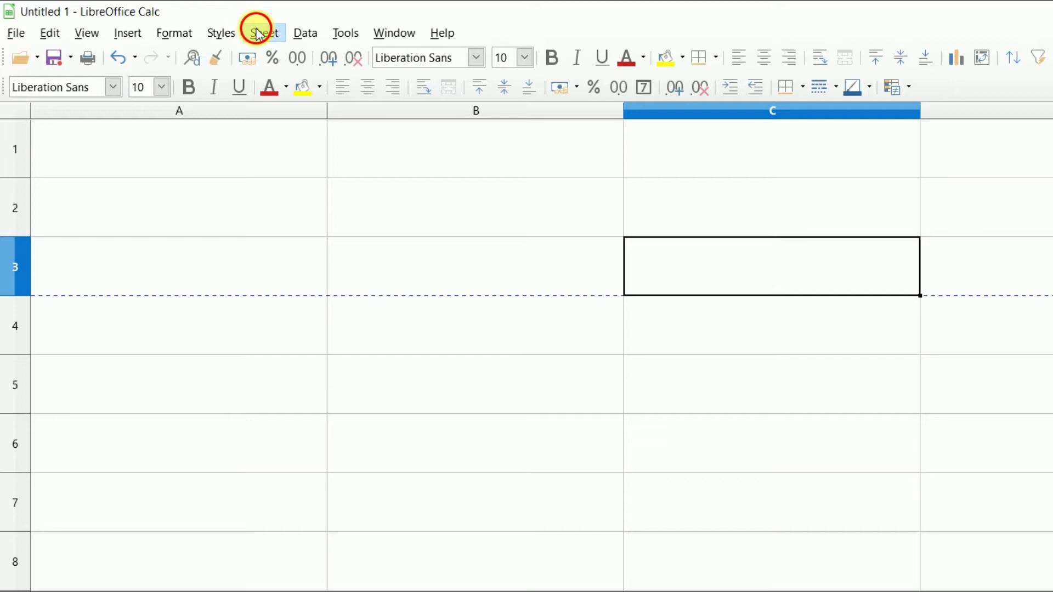
click(259, 35)
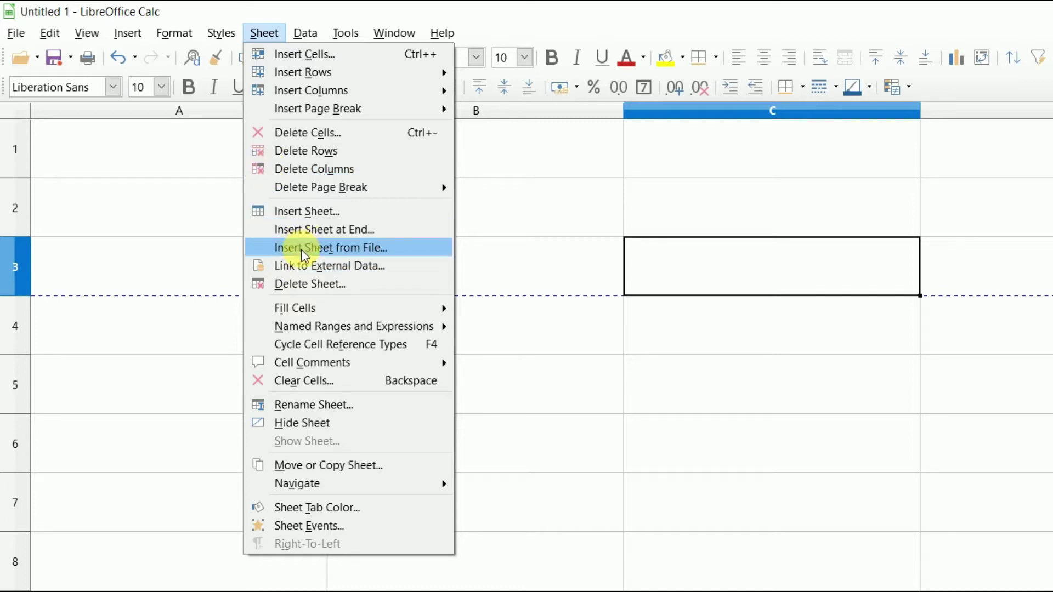
click(303, 248)
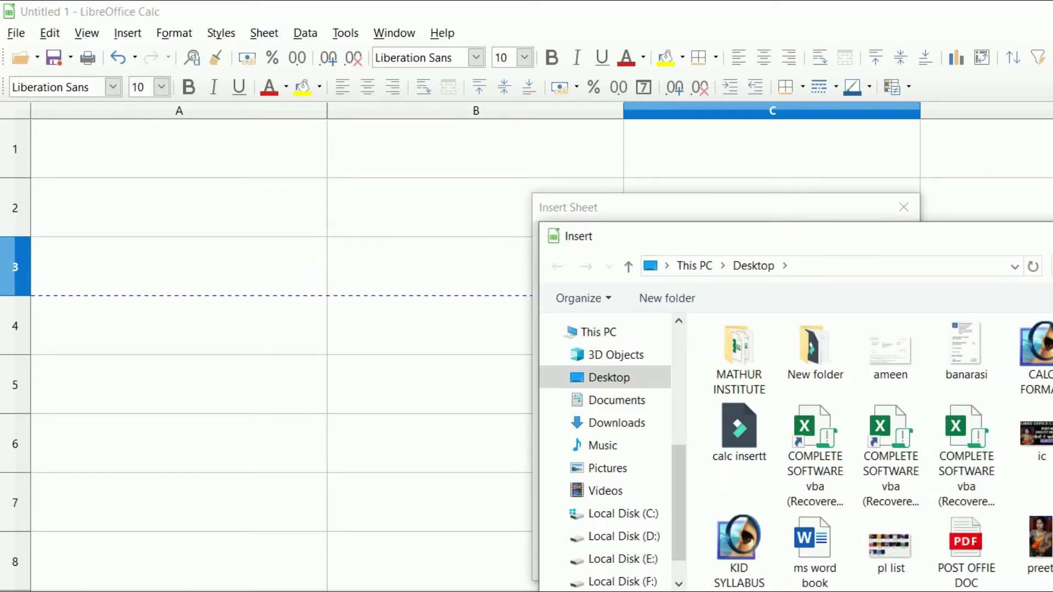
scroll(877, 449, down, 2)
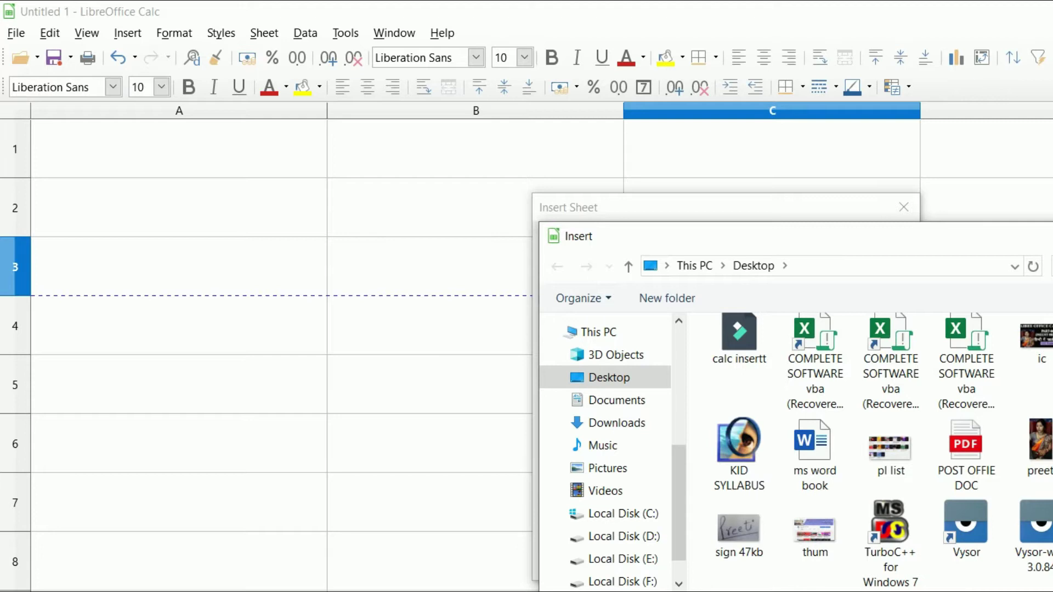
scroll(877, 449, up, 2)
scroll(1022, 412, down, 2)
scroll(1010, 407, up, 2)
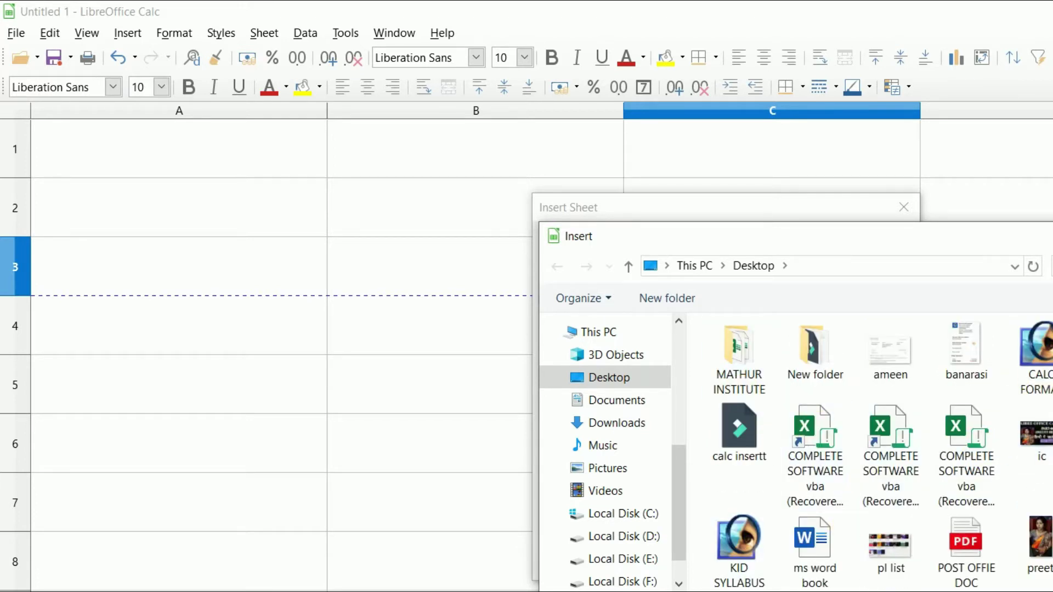
key(Escape)
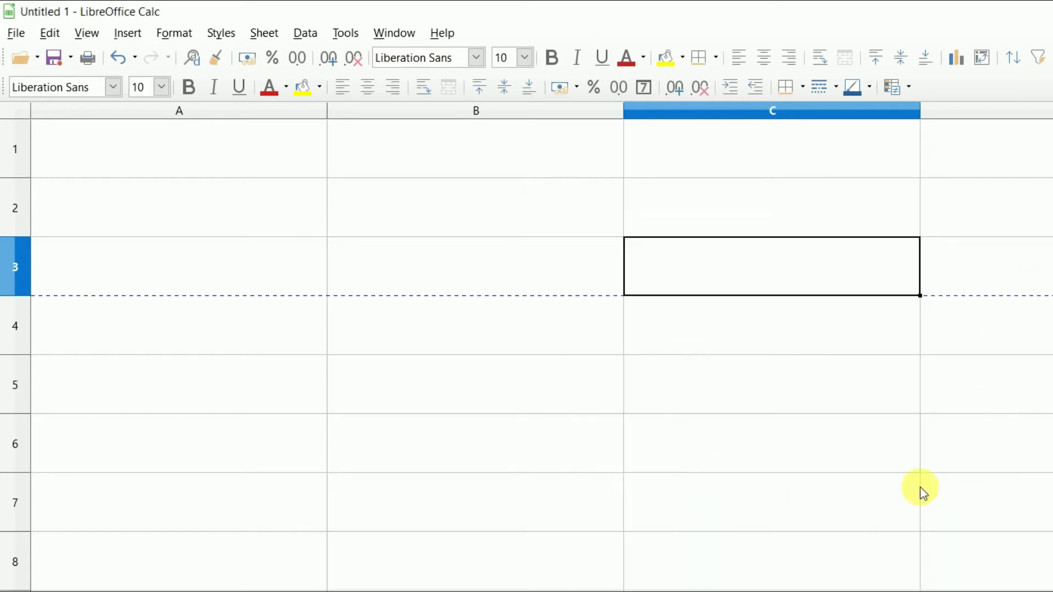
- Browse for an external data source in Link to External Data, then cancel without linking
click(262, 34)
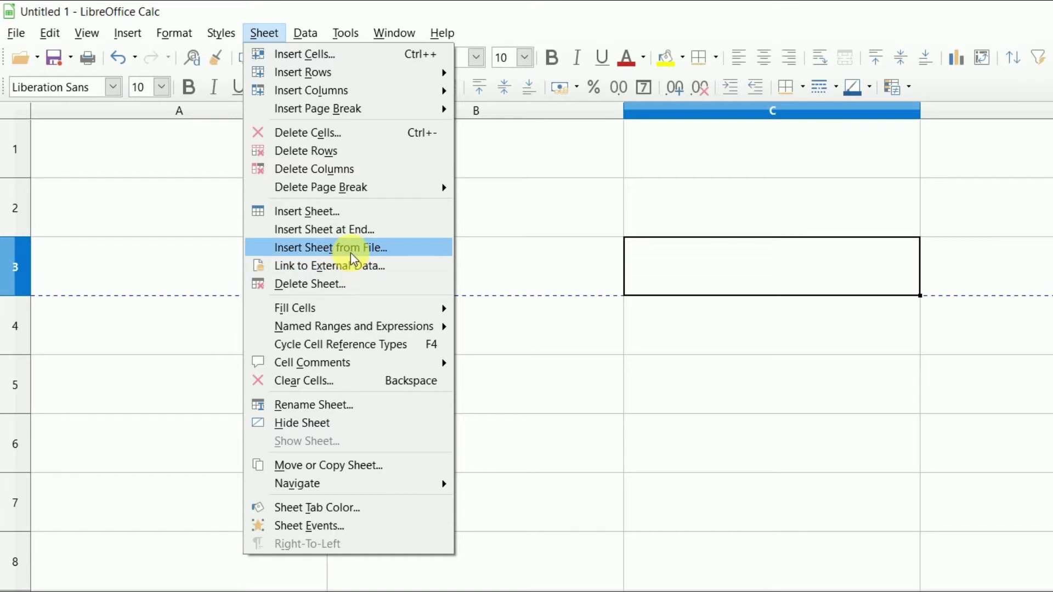
click(350, 271)
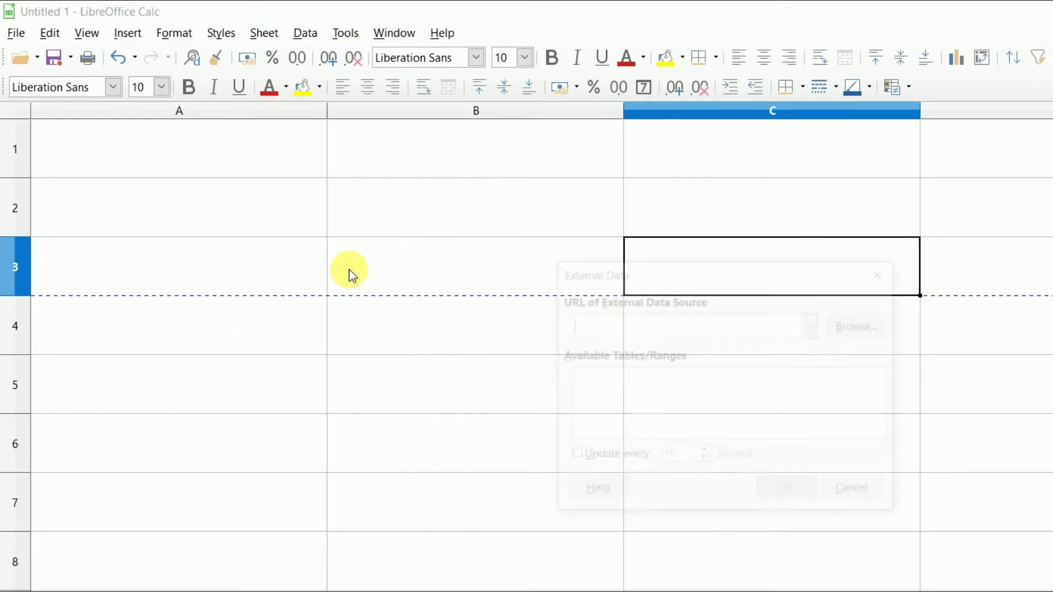
click(885, 324)
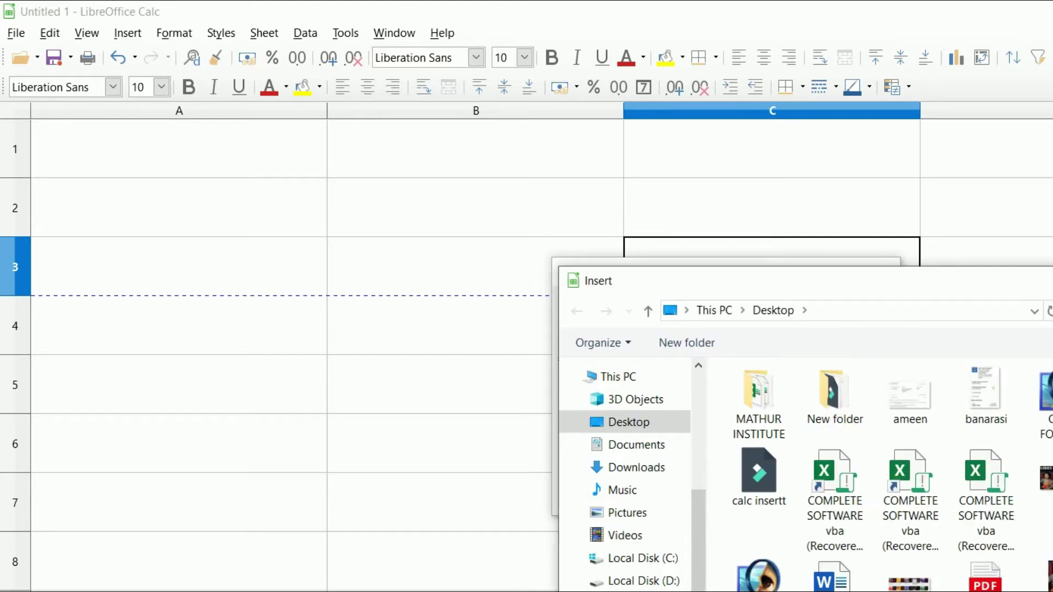
scroll(938, 551, down, 1)
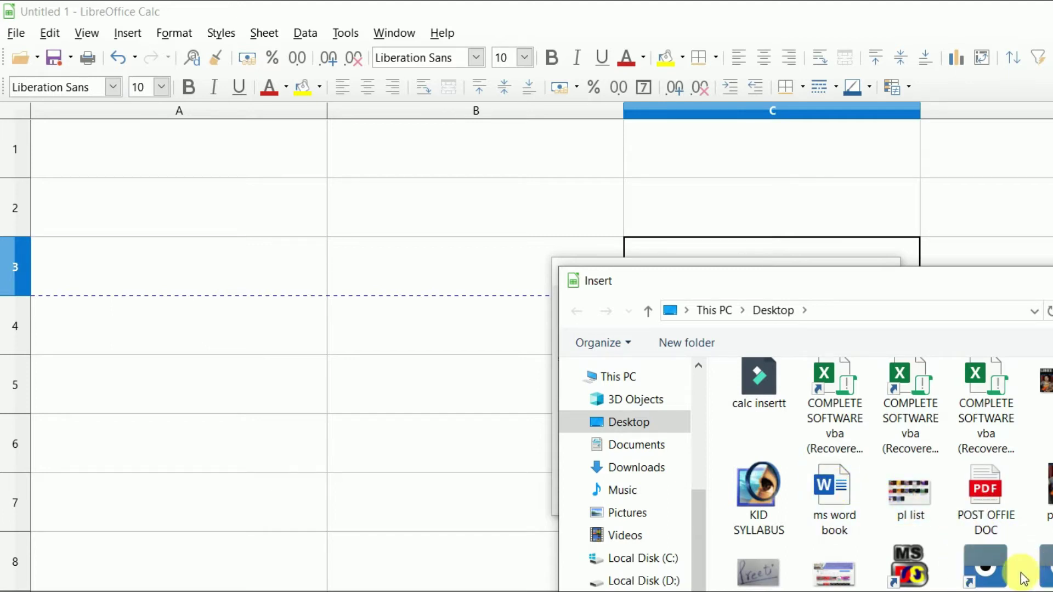
key(Escape)
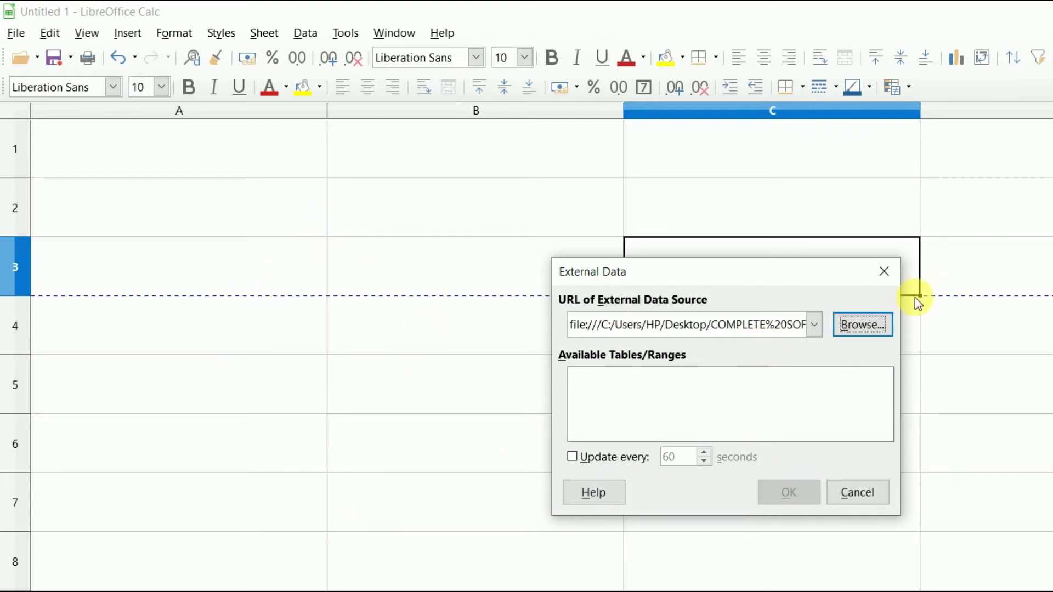
click(884, 272)
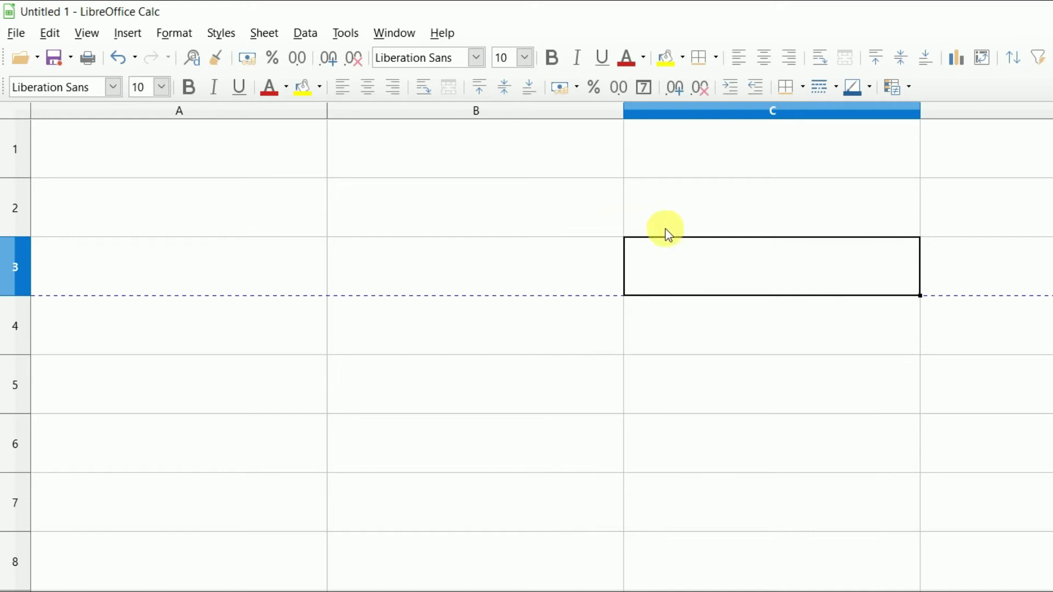
- Undo the last change, then reopen Link to External Data and close it unlinked
key(ctrl+z)
key(alt+s)
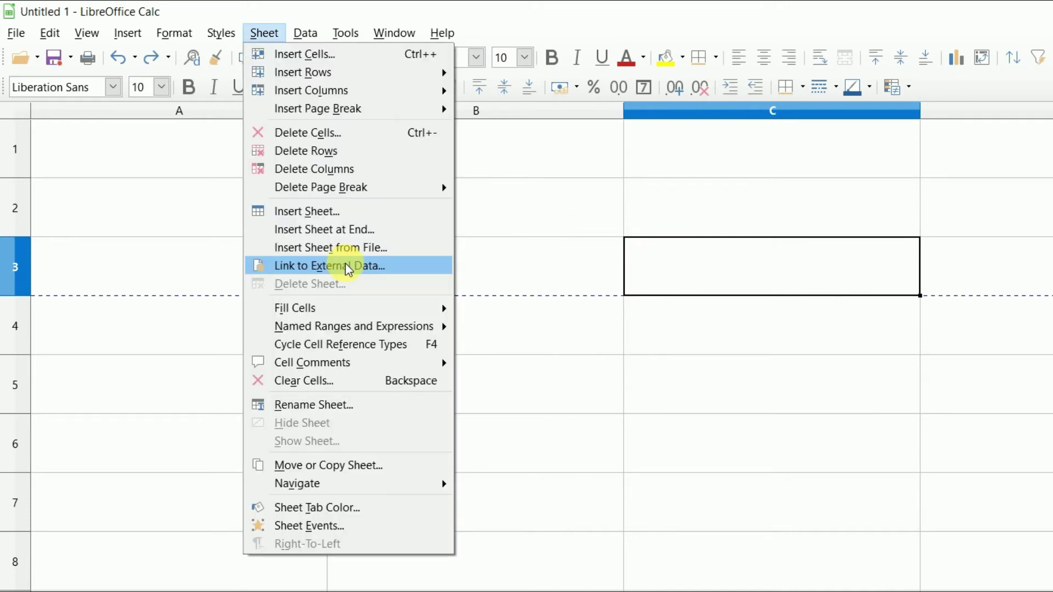
click(347, 267)
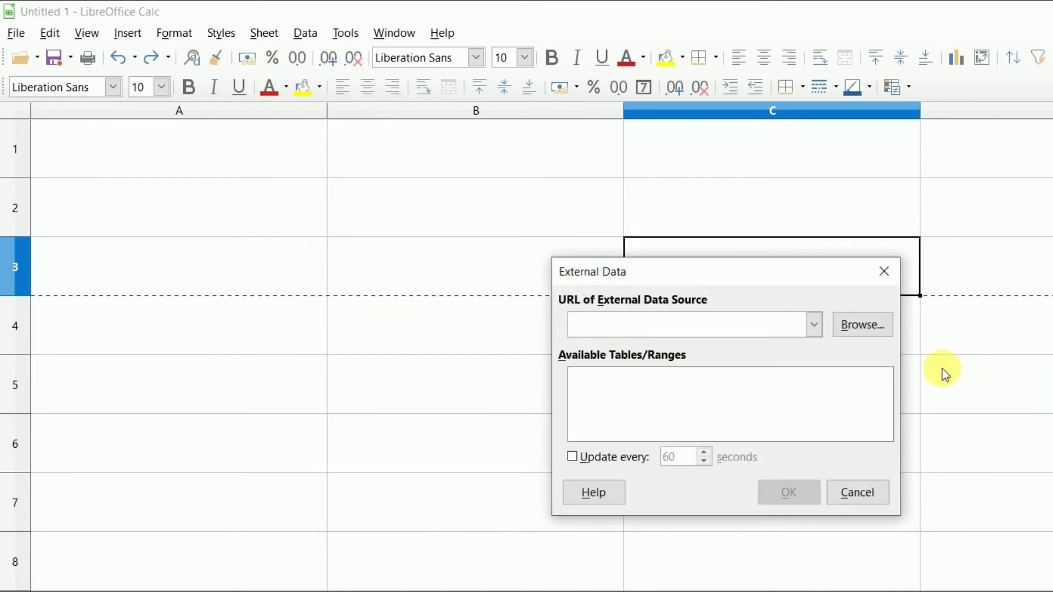
click(869, 325)
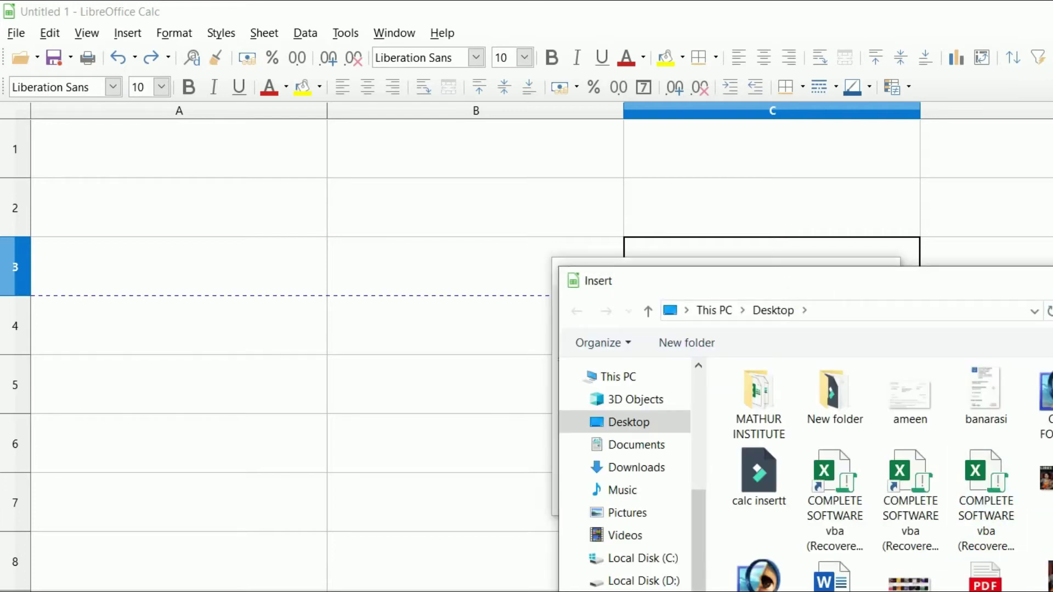
key(Escape)
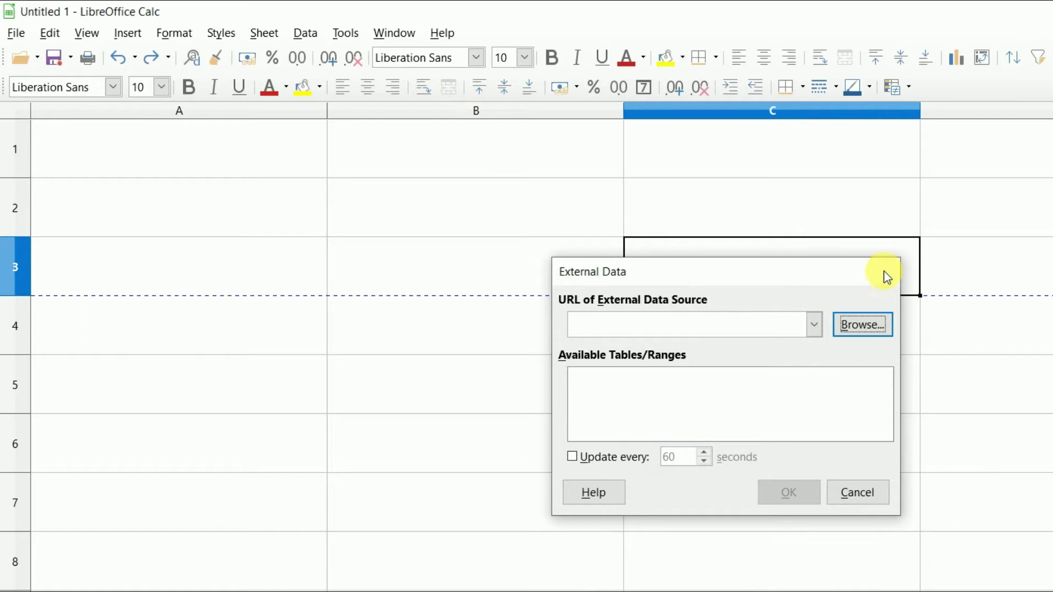
click(883, 272)
click(255, 36)
mouse_move(295, 307)
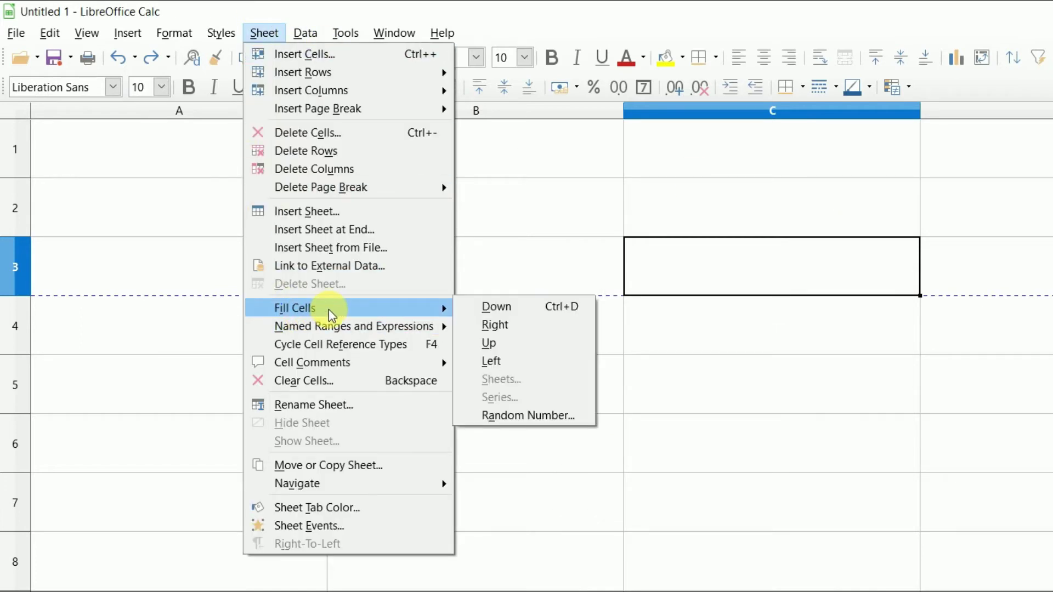
click(574, 558)
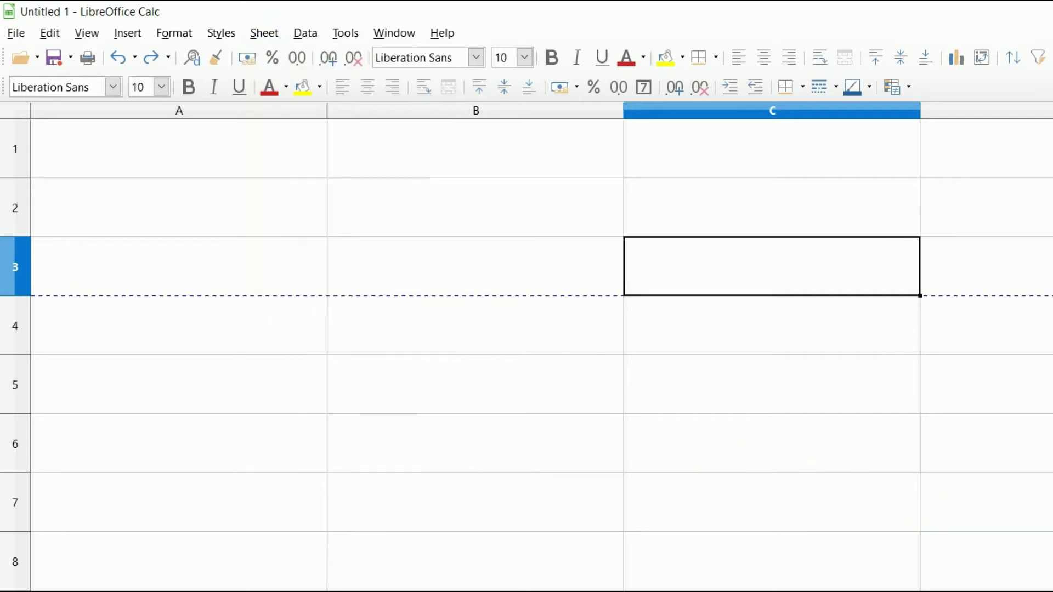
click(331, 526)
click(257, 36)
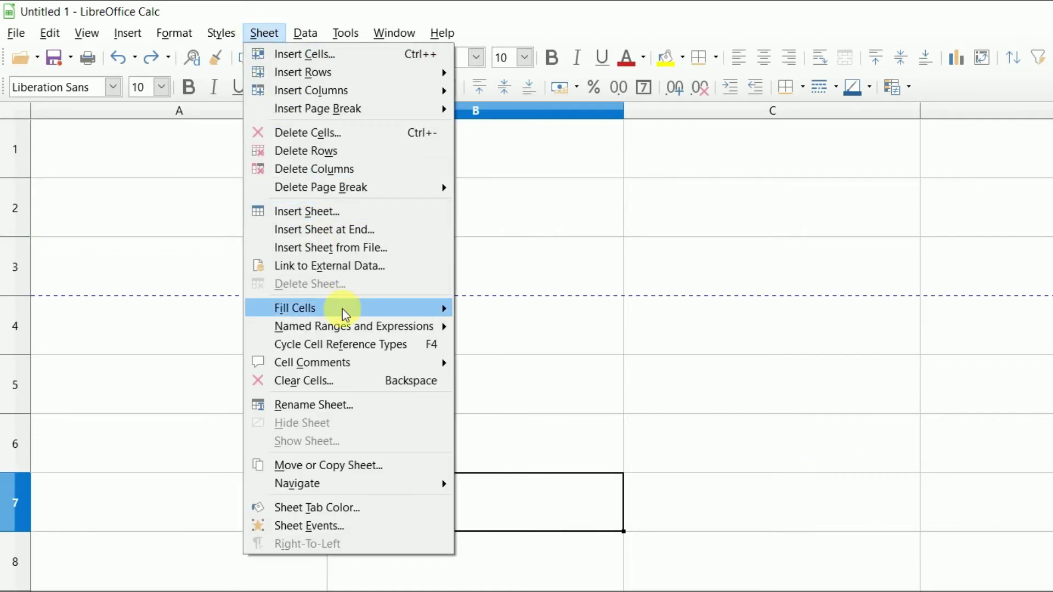
key(Escape)
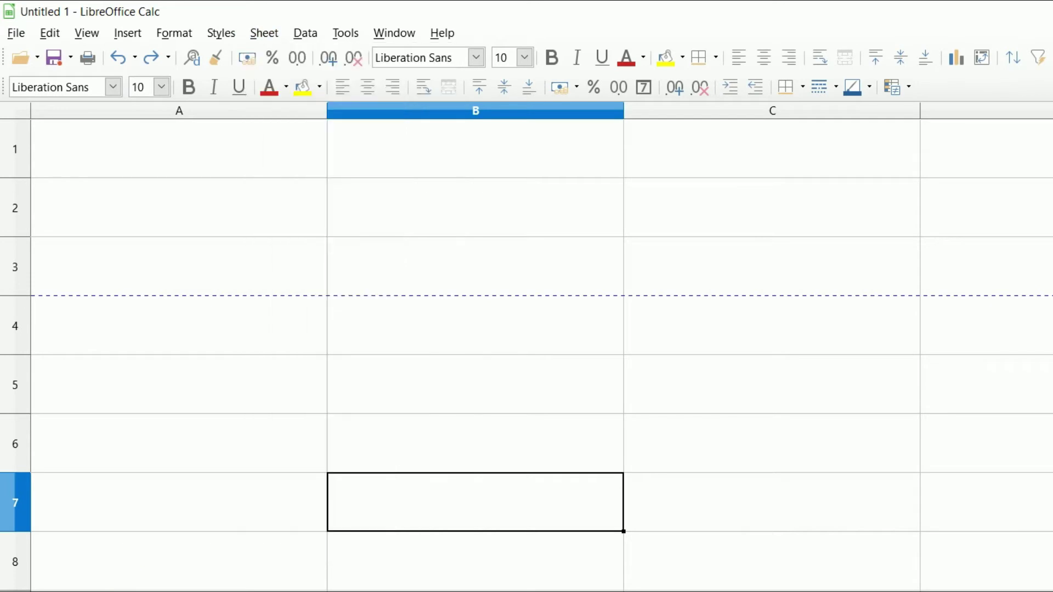
key(ctrl+Home)
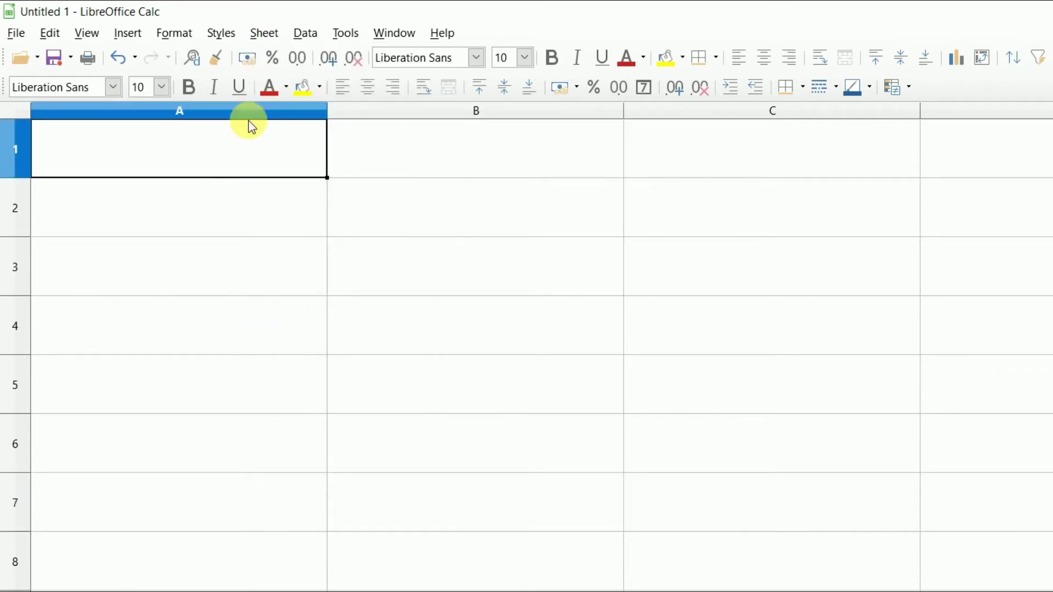
click(254, 41)
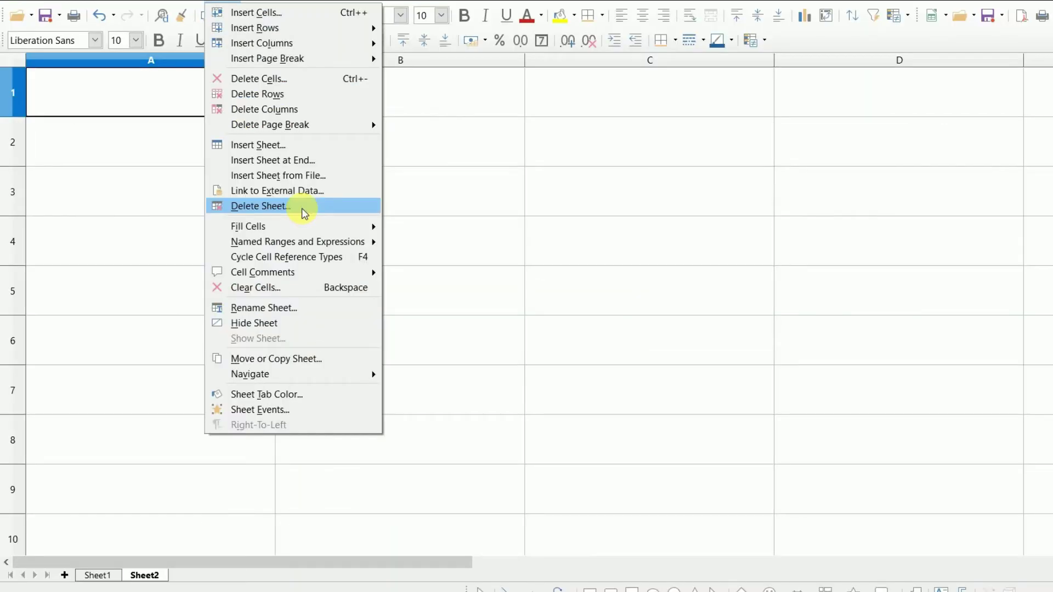
click(303, 211)
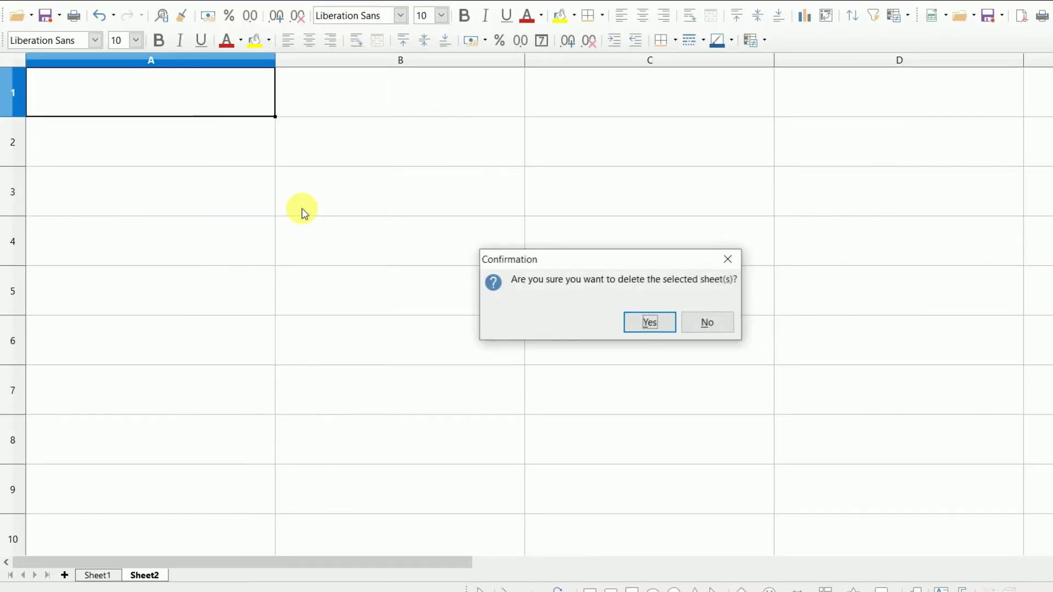
click(642, 322)
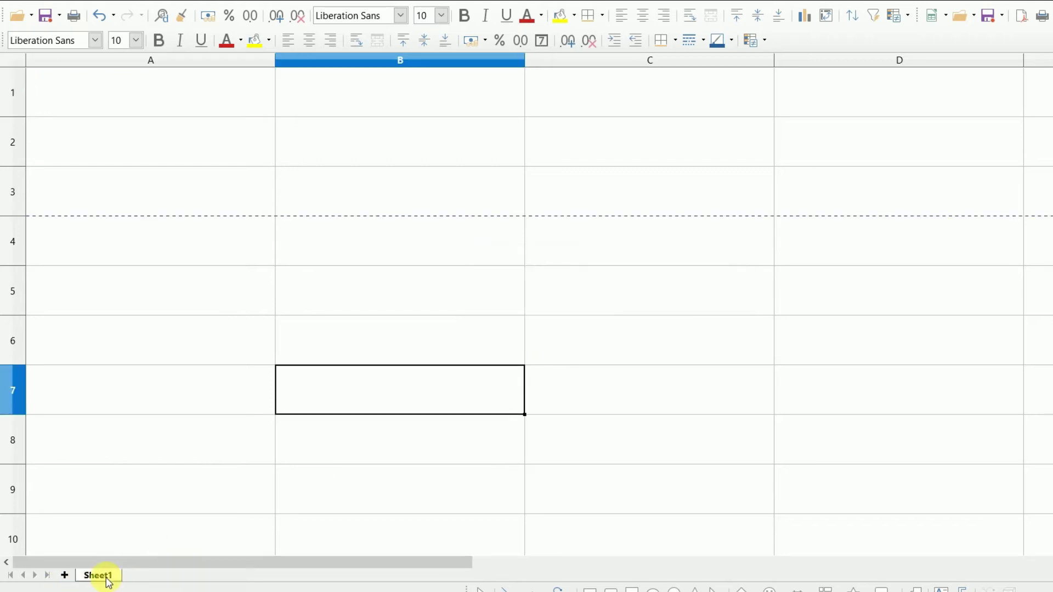
click(188, 2)
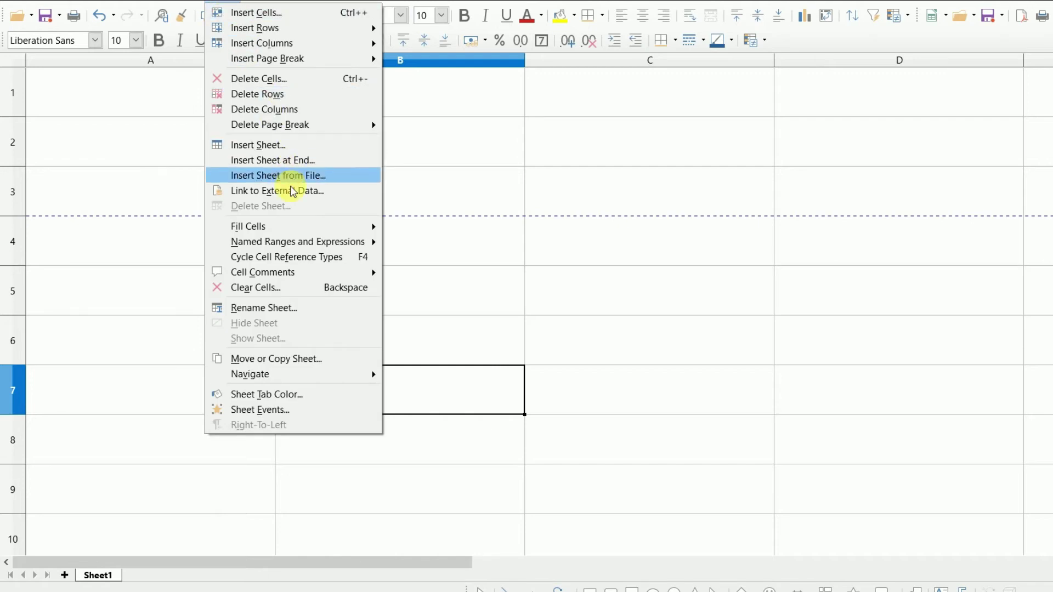
mouse_move(297, 241)
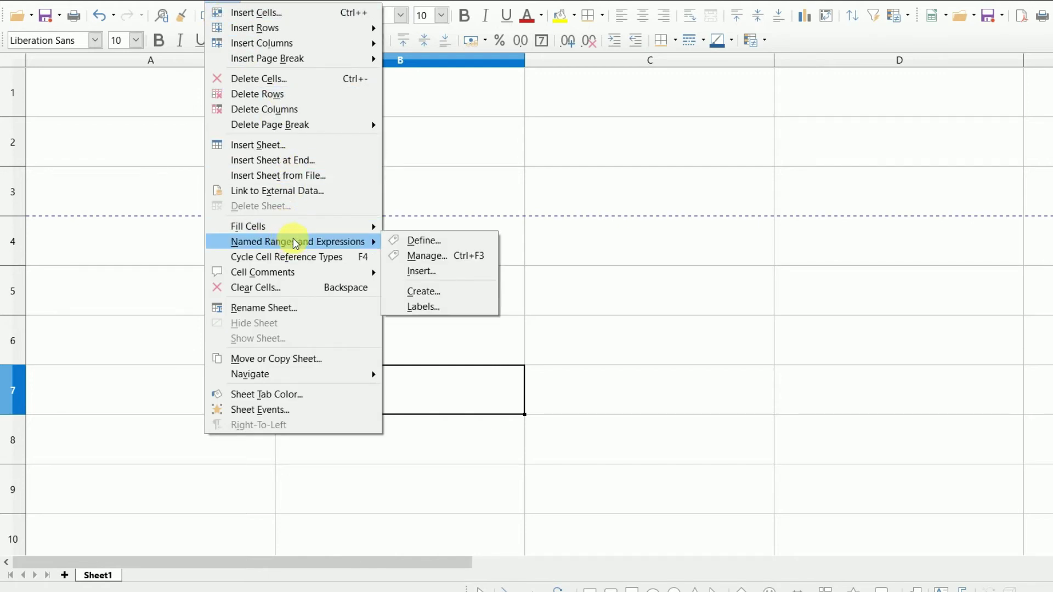
- Type a name into C5 and select C5 down to C23
click(575, 260)
click(571, 289)
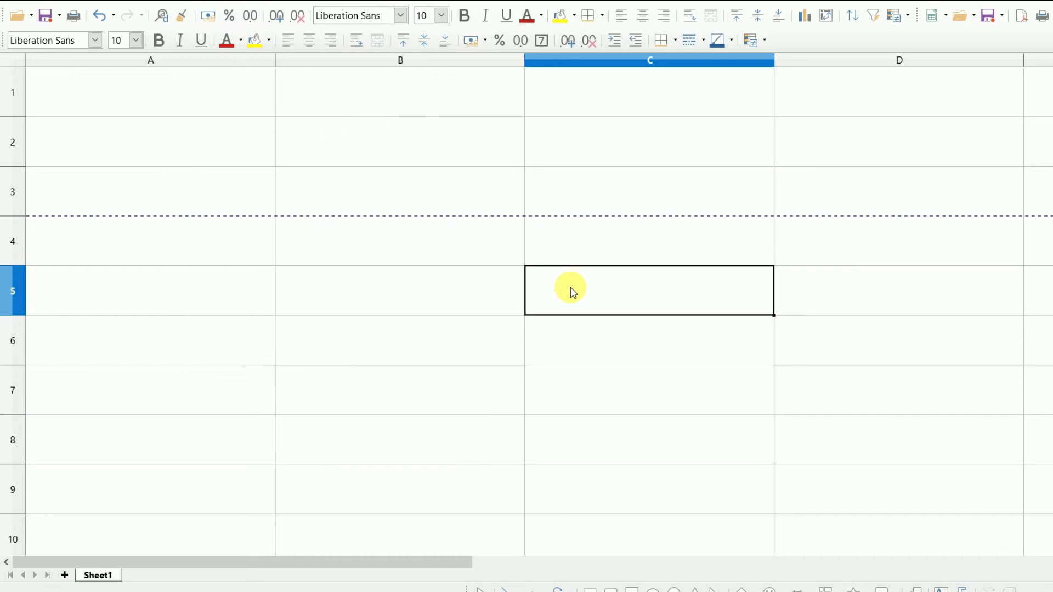
text(POOJA)
click(635, 361)
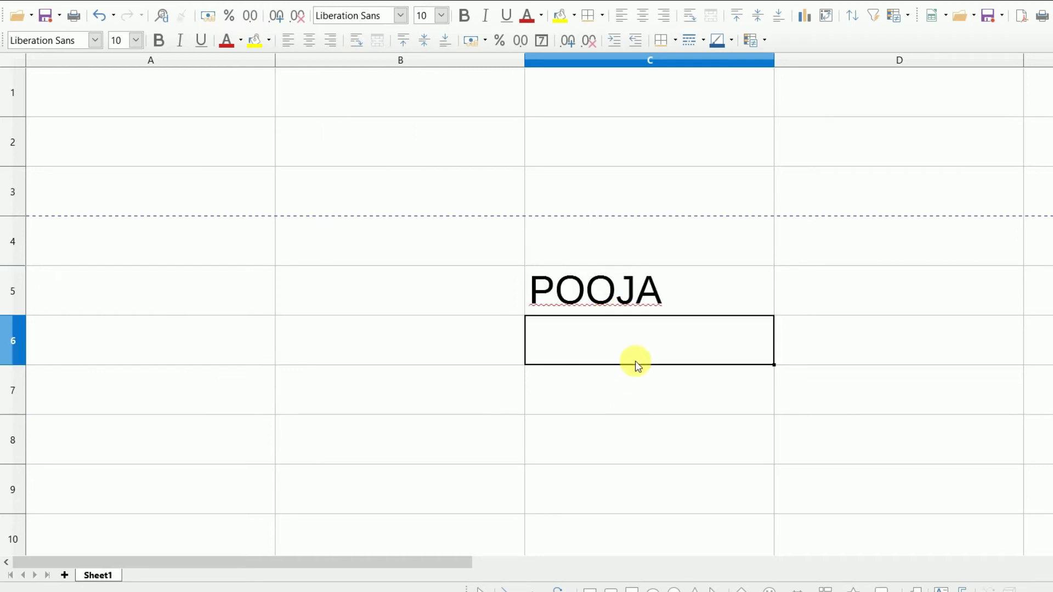
click(636, 277)
drag(735, 312, 726, 485)
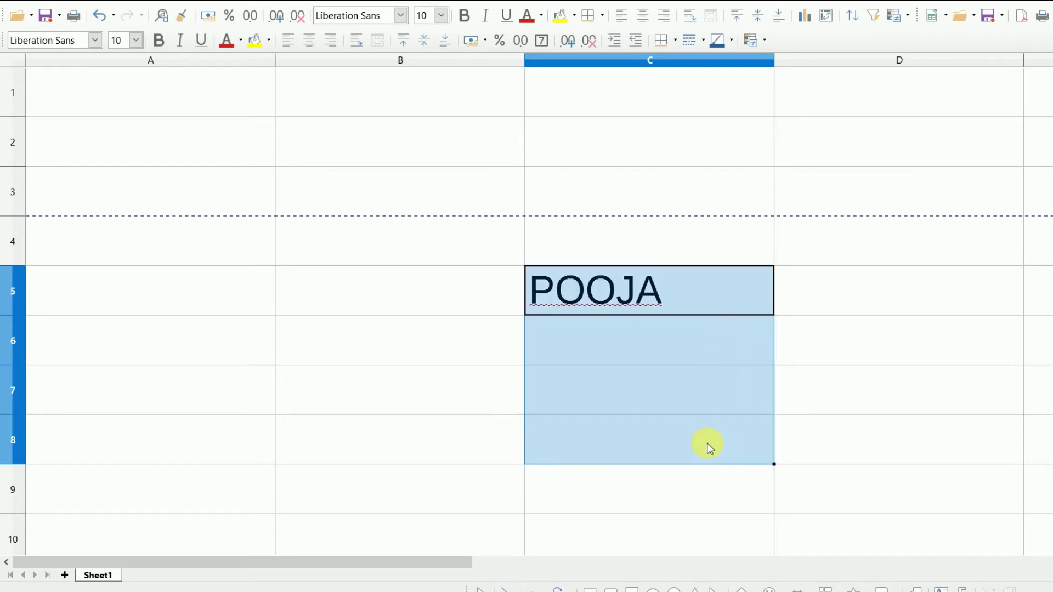
- Fill the name down through C5:C23 with Sheet > Fill Cells > Down
scroll(816, 422, up, 5)
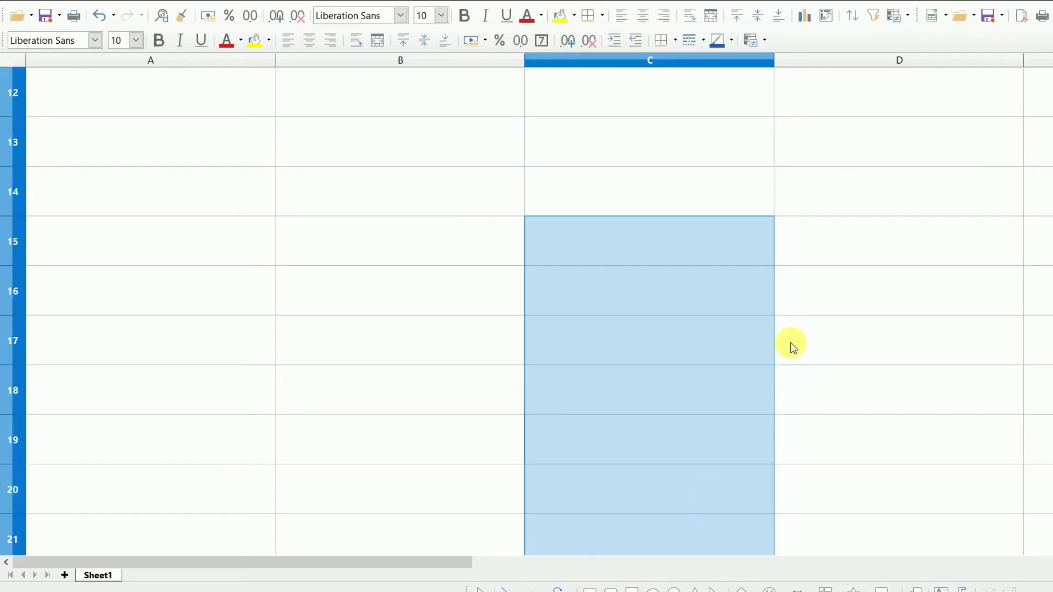
scroll(792, 345, up, 1)
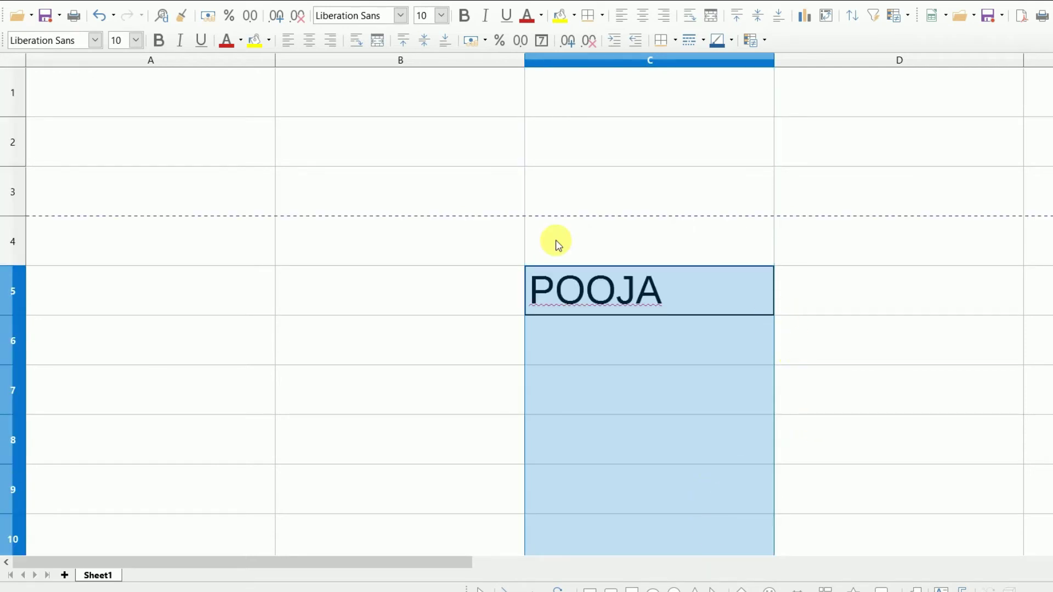
click(228, 2)
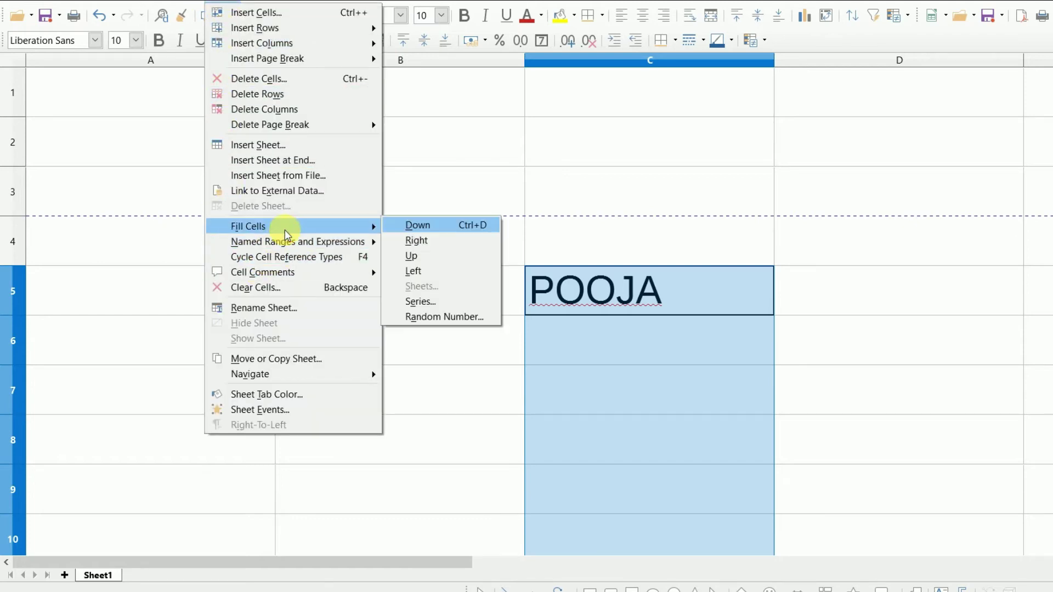
click(421, 225)
scroll(820, 305, down, 5)
scroll(724, 275, up, 1)
scroll(663, 275, up, 3)
- Fill the name right across rows 5–6 to column I, and drag D6 down to D9
click(880, 226)
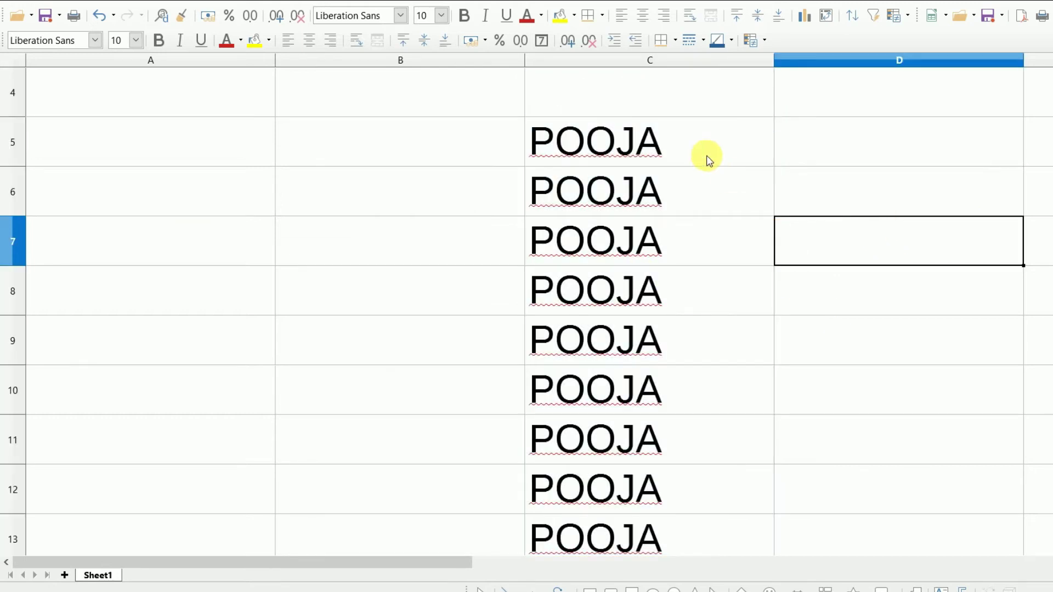
drag(695, 147, 1045, 189)
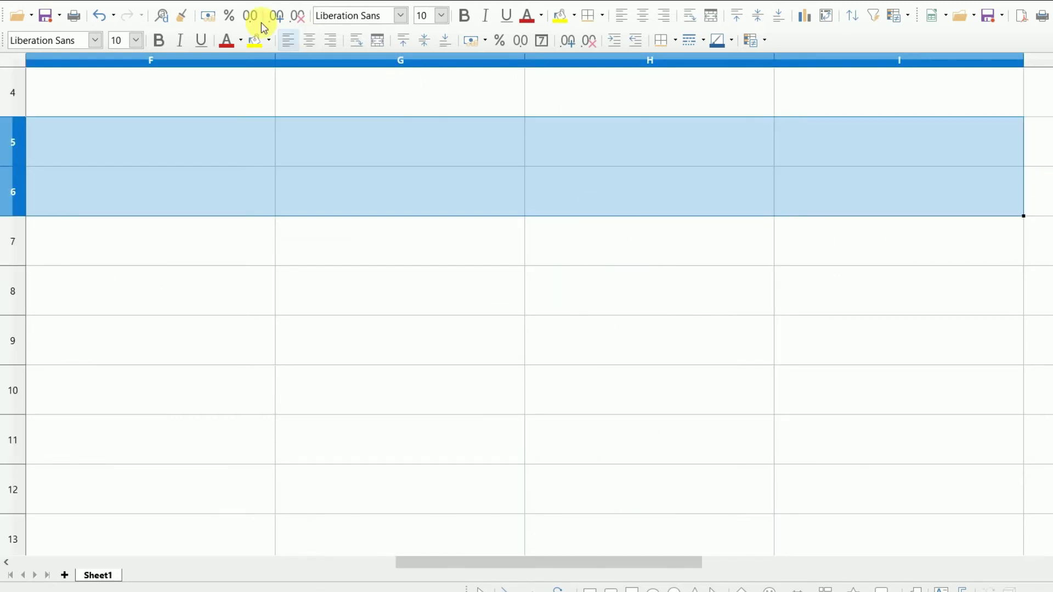
click(224, 3)
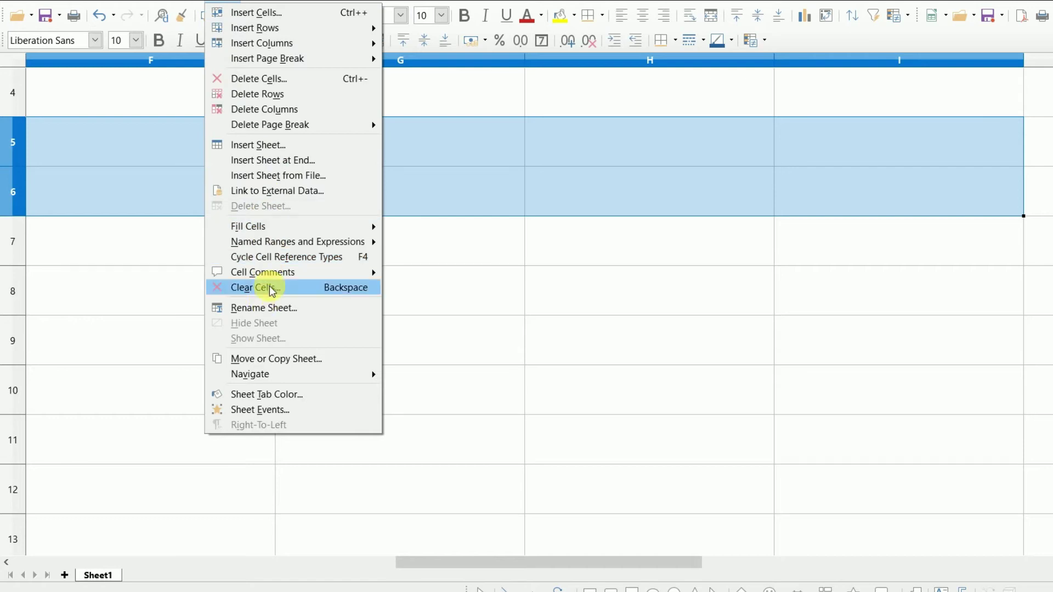
mouse_move(248, 226)
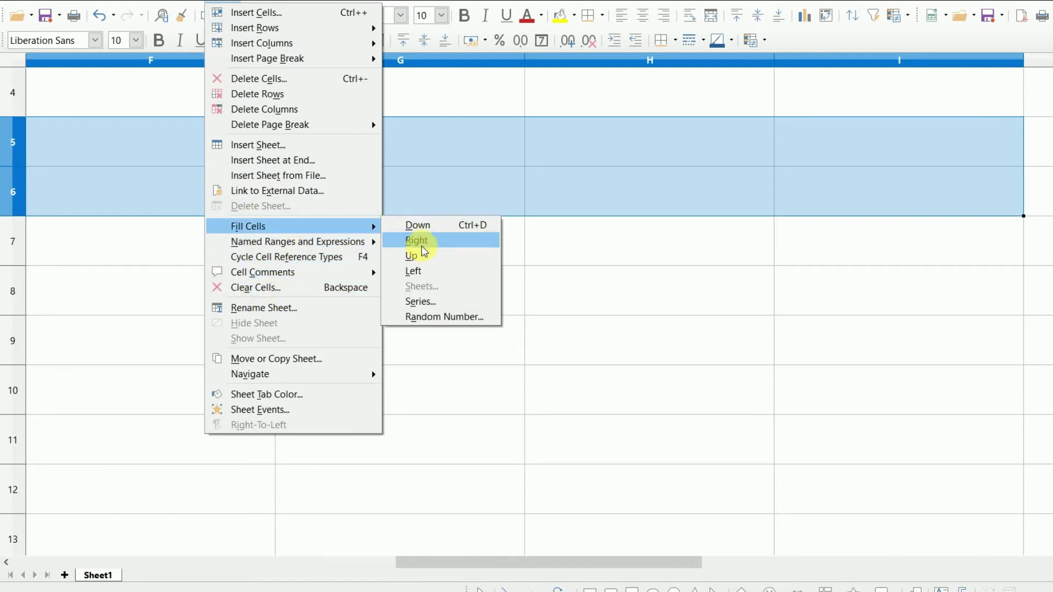
click(423, 240)
drag(591, 573, 384, 570)
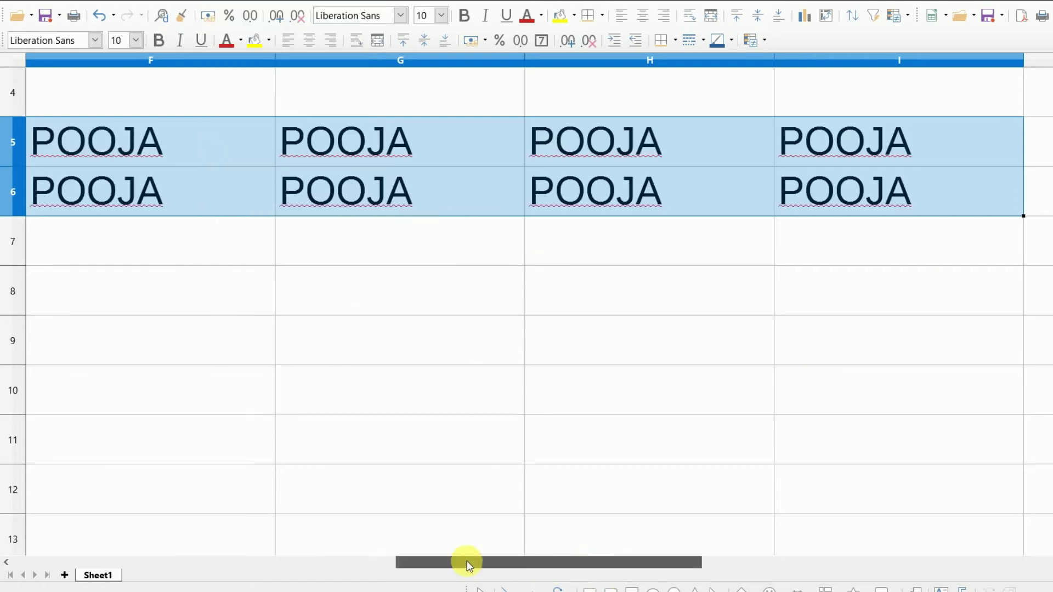
scroll(471, 471, up, 1)
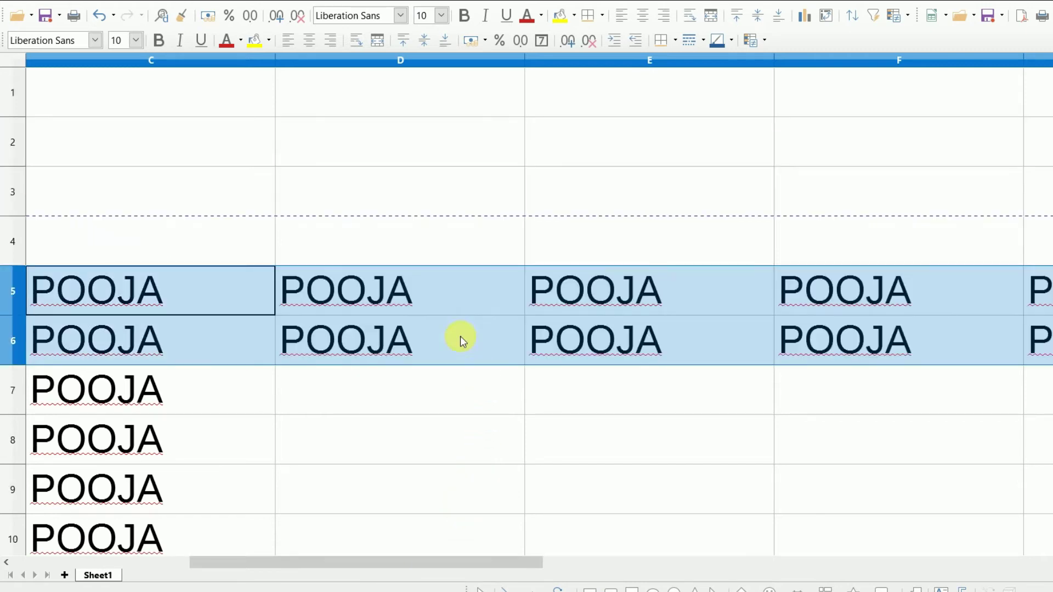
click(226, 382)
click(360, 353)
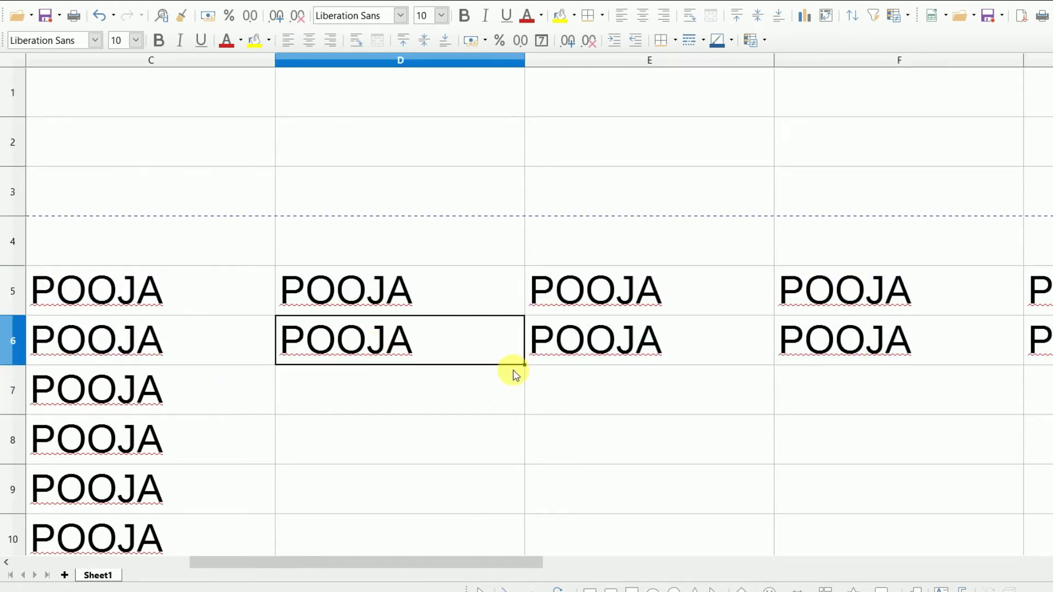
drag(524, 364, 535, 476)
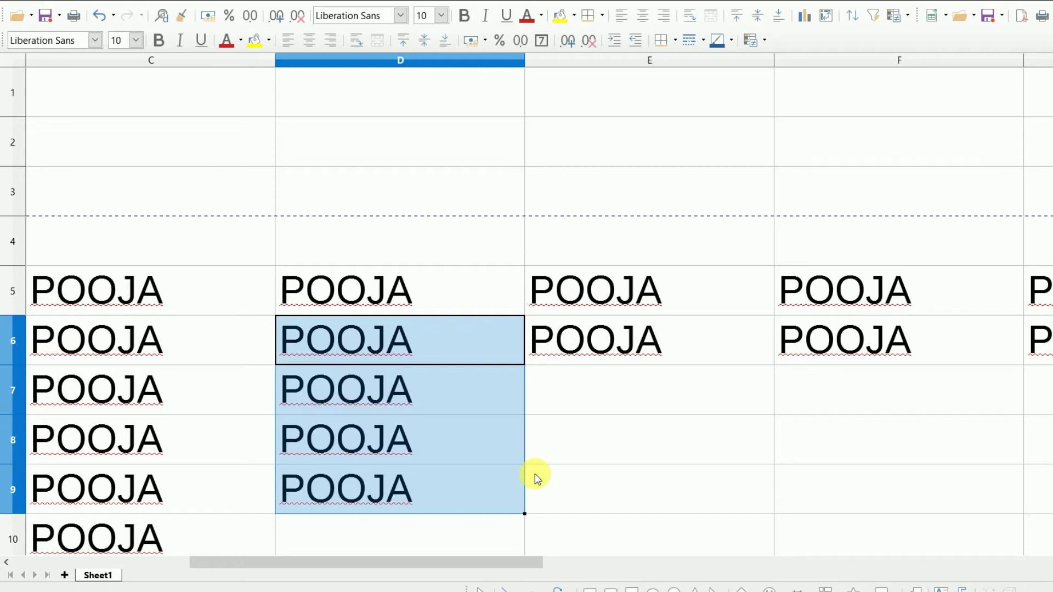
- Dismiss the Random Number dialog for D6:D9 unapplied, then show the Named Ranges and Expressions options
click(229, 3)
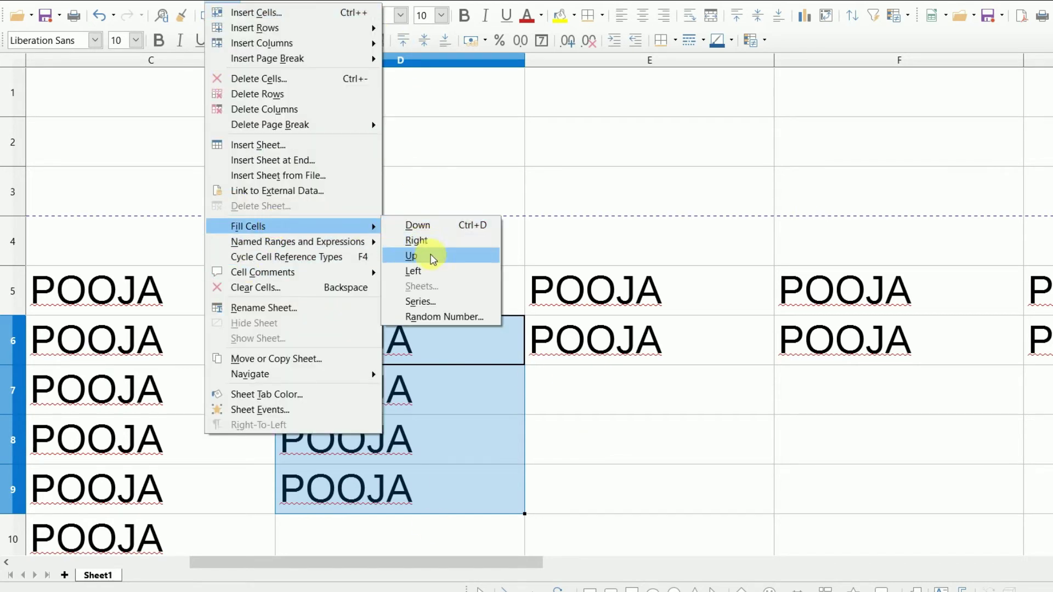
click(440, 318)
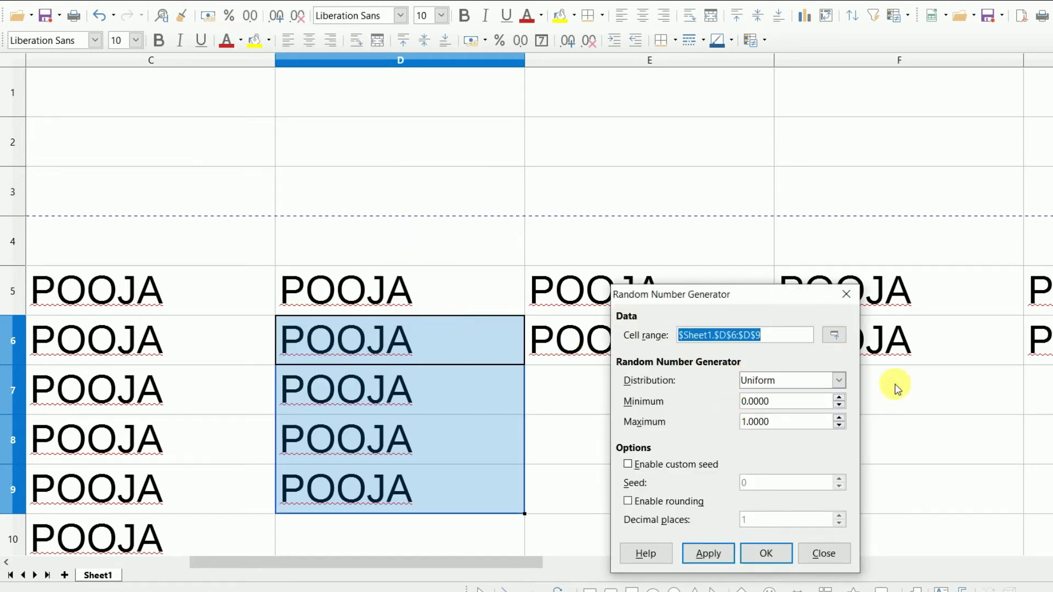
click(845, 295)
click(791, 435)
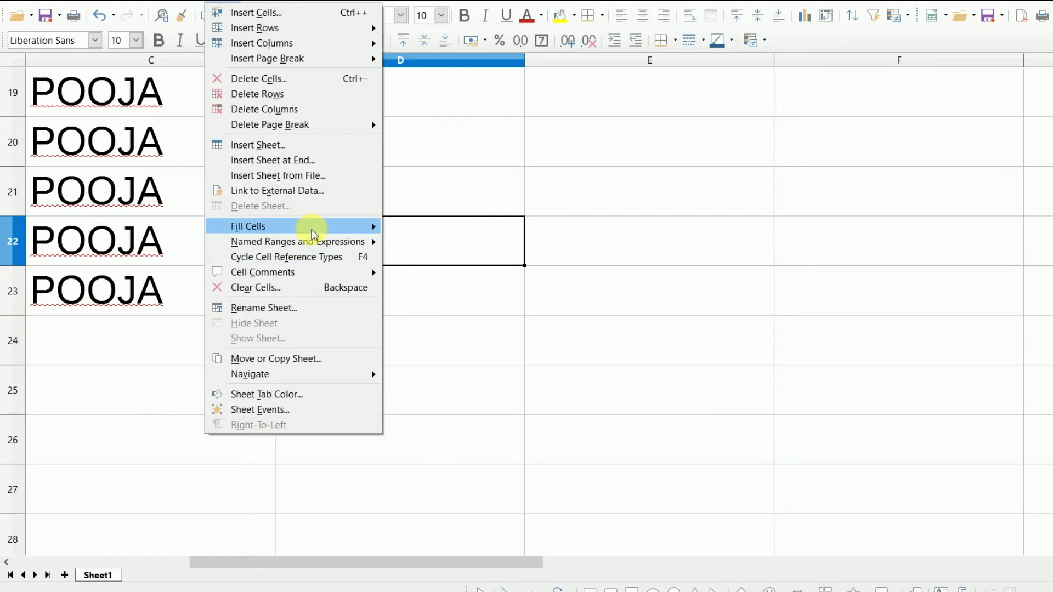
mouse_move(297, 241)
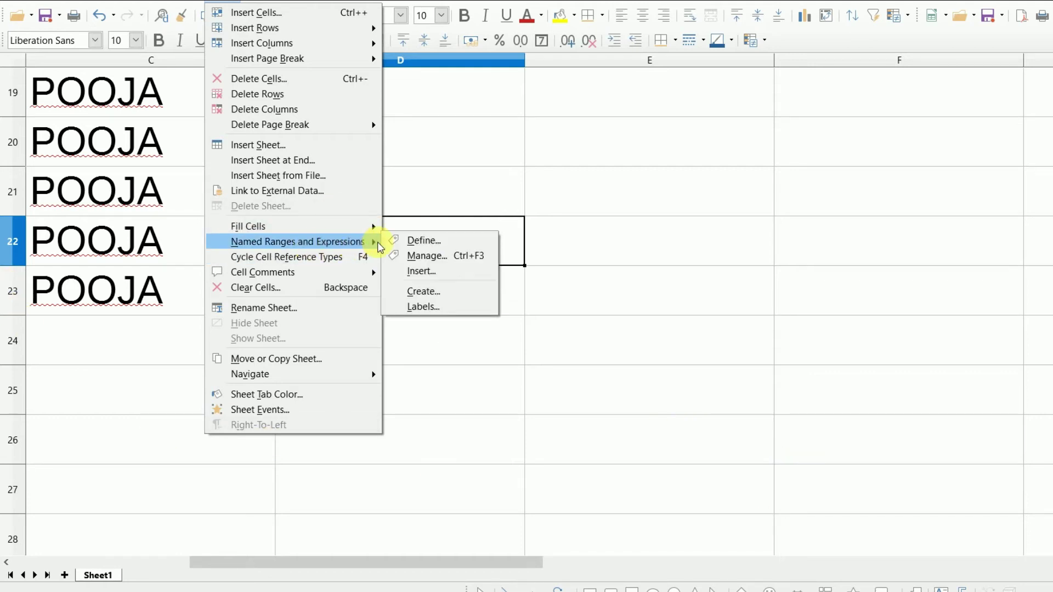
- Open and close the empty list of named ranges to paste, then dismiss the Sheet menu
click(439, 271)
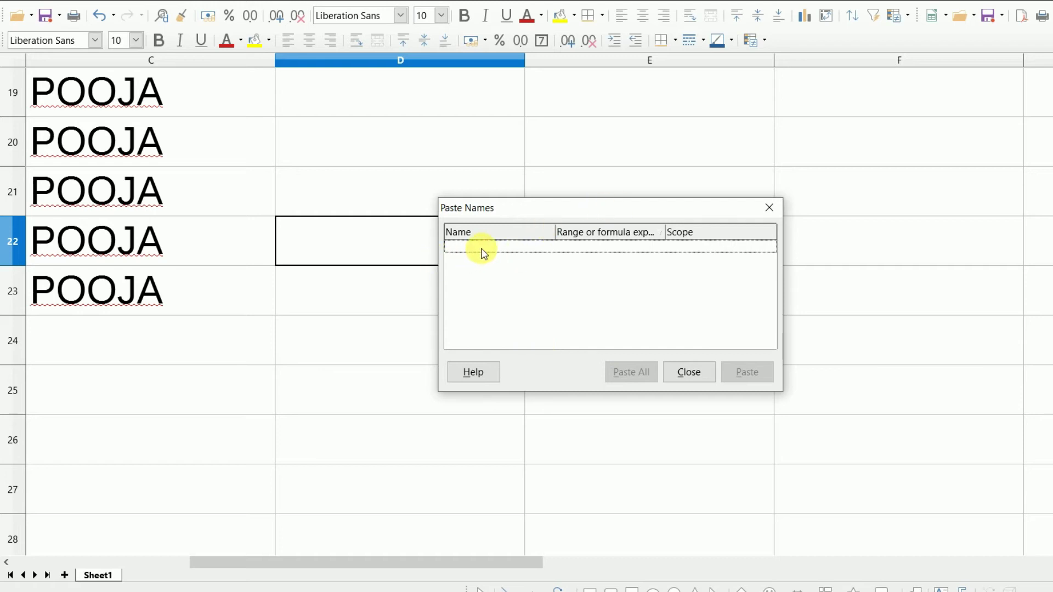
click(769, 208)
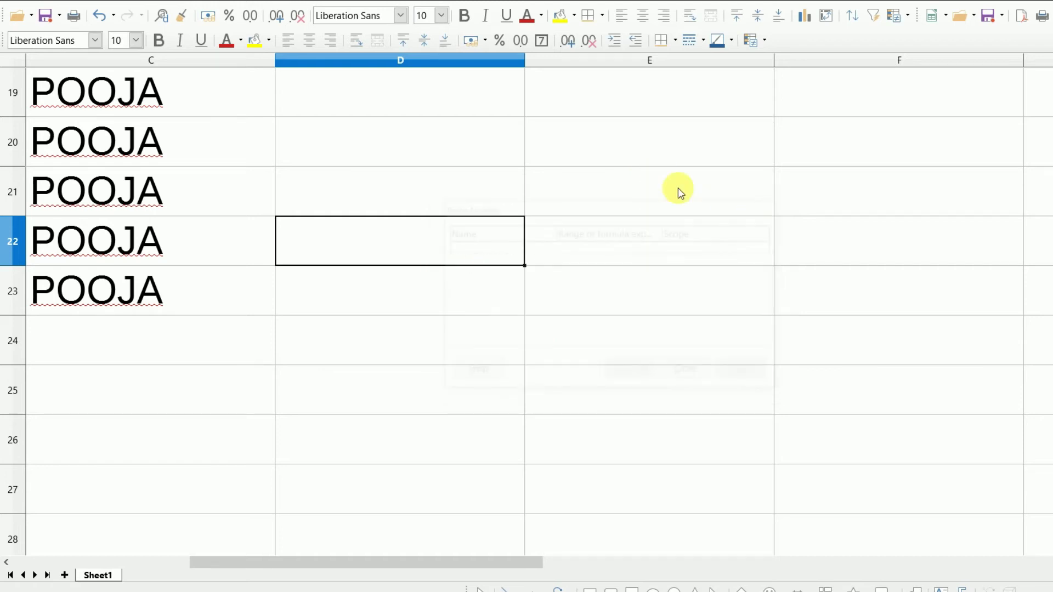
click(215, 2)
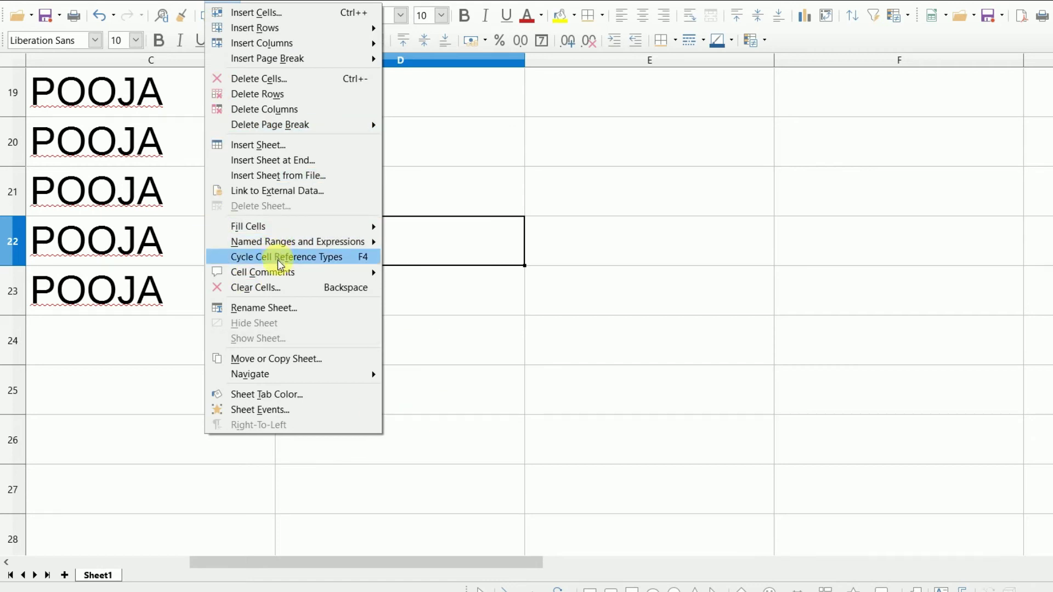
mouse_move(261, 272)
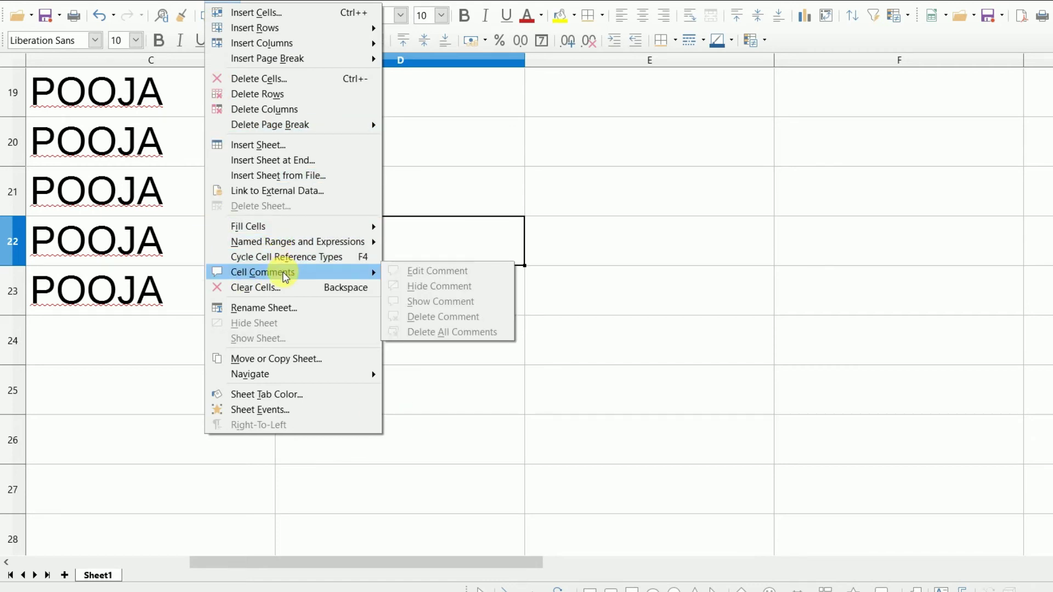
click(150, 345)
- Insert an empty comment on cell C23 from its right-click menu
click(164, 289)
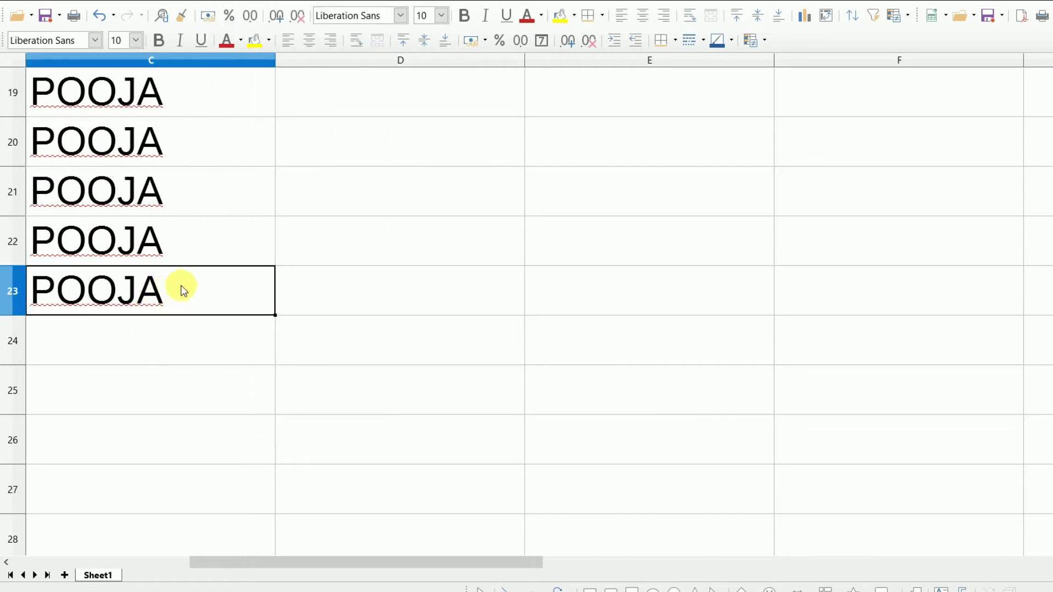
right_click(182, 285)
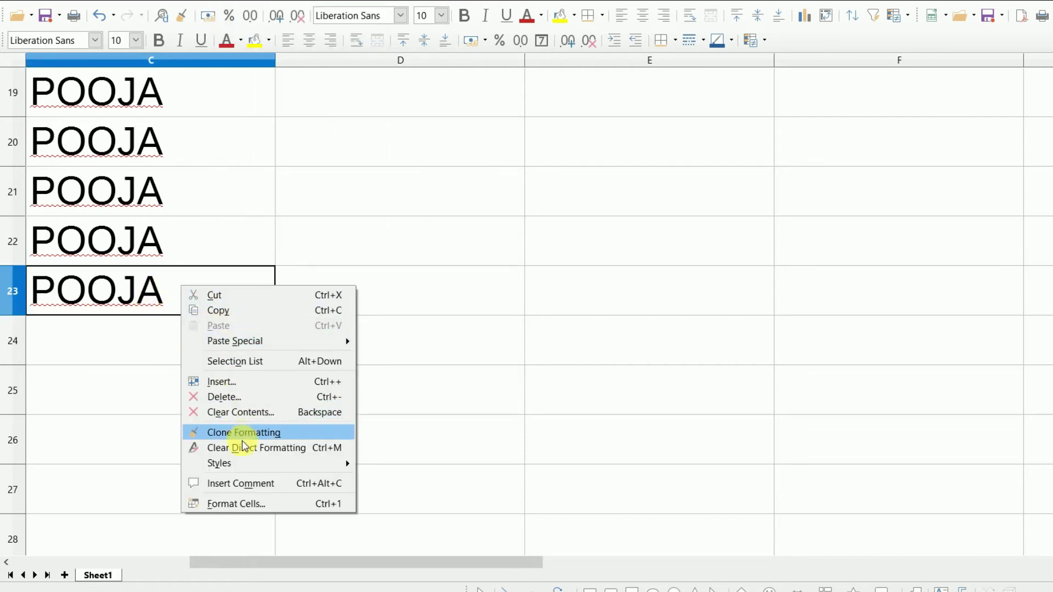
click(267, 484)
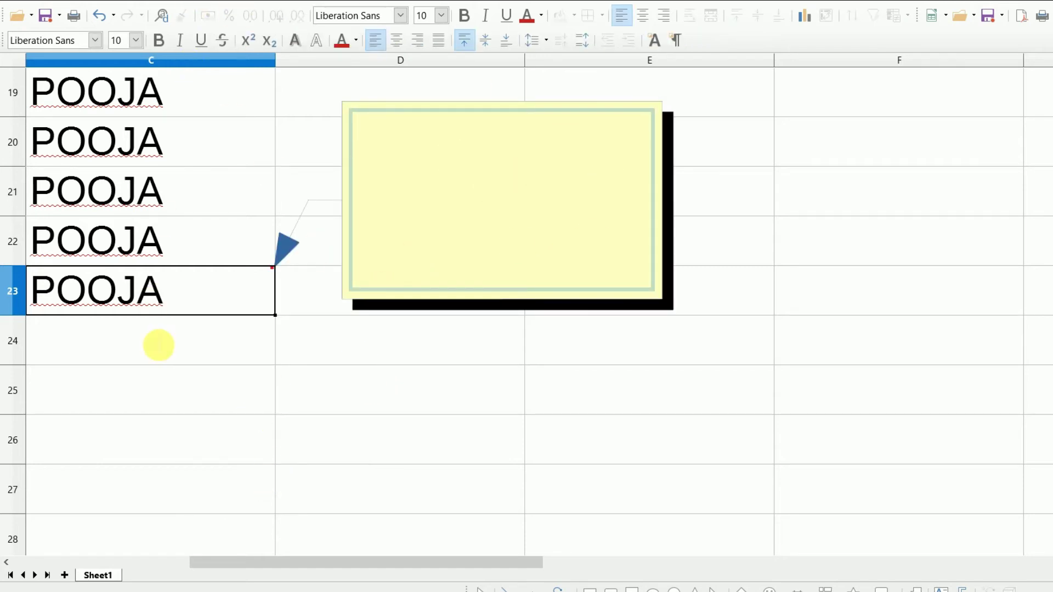
click(176, 277)
click(191, 229)
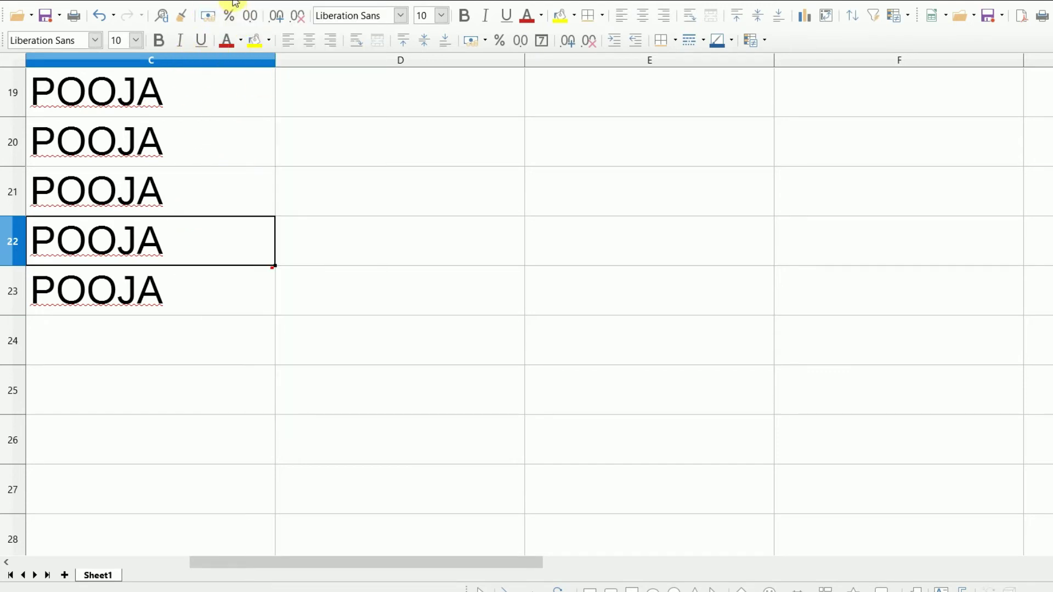
key(Down)
click(198, 3)
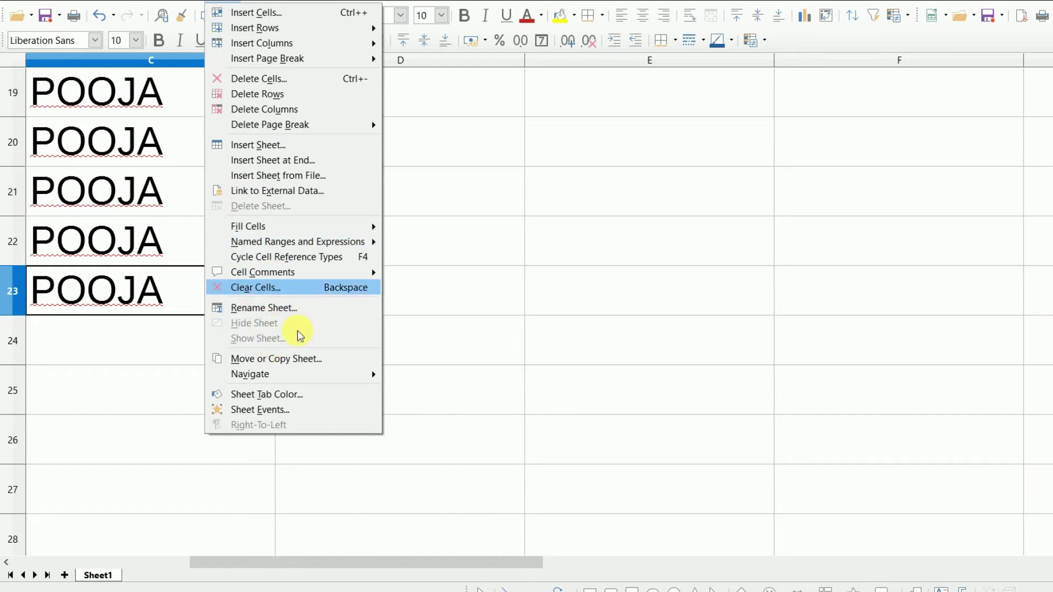
- Clear cell C23 with the default Clear Cells options, removing its comment
click(297, 287)
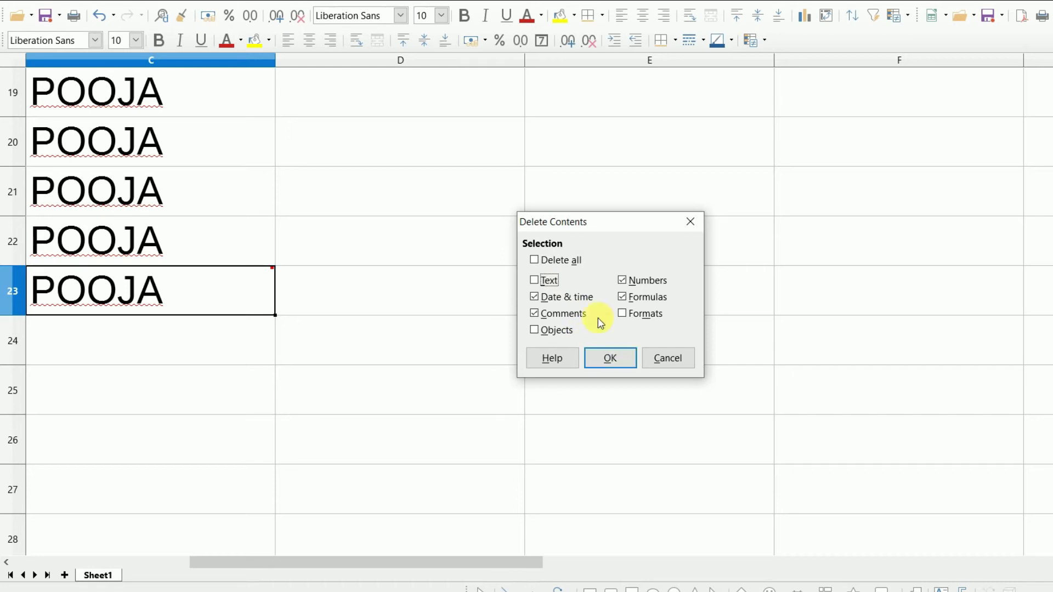
click(605, 360)
click(460, 346)
- Clear C19:C22 completely with Delete all checked
drag(91, 95, 91, 241)
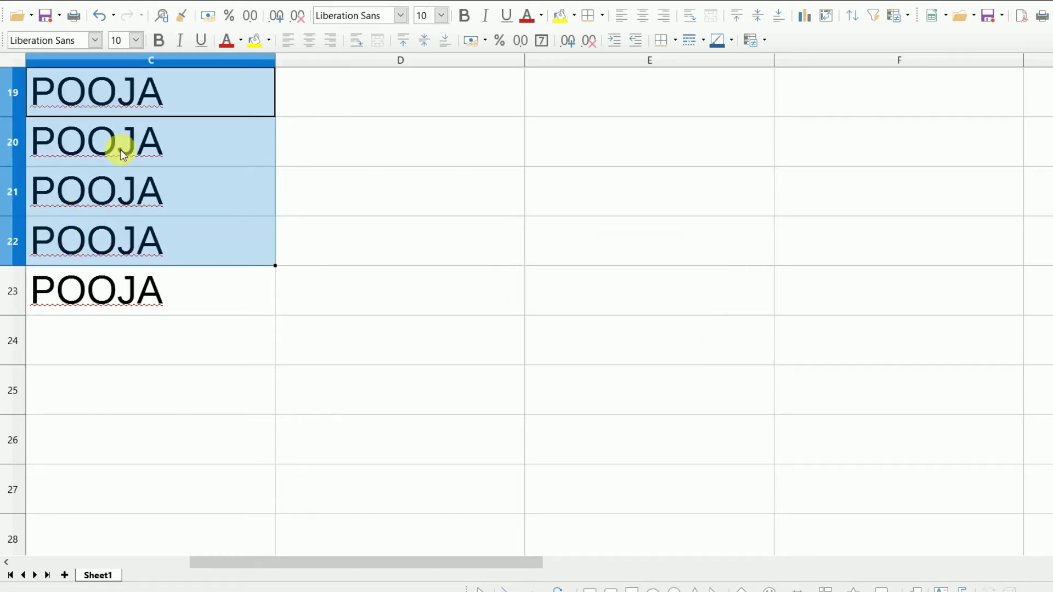
click(184, 7)
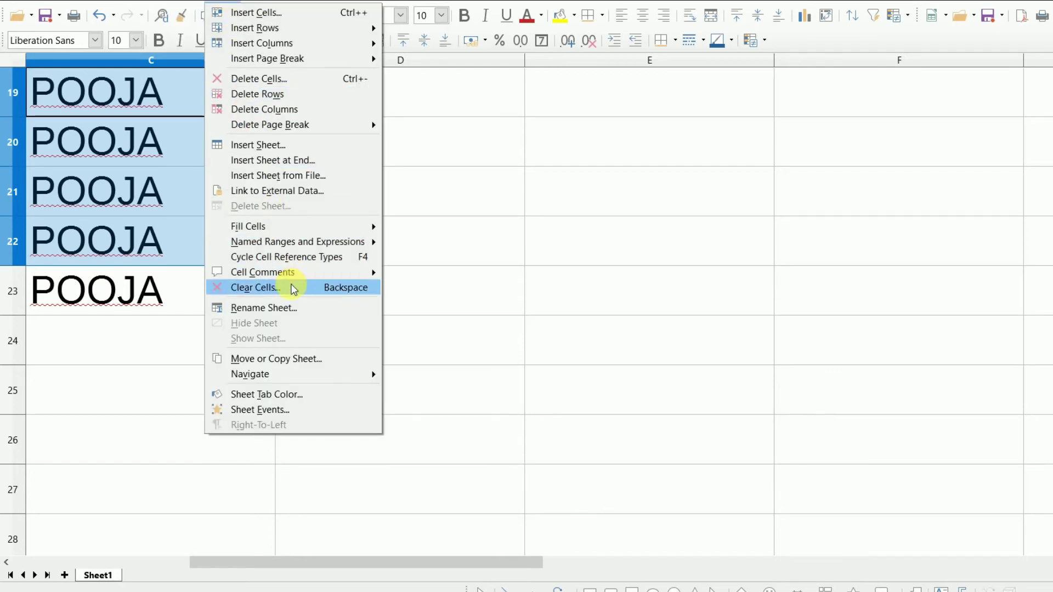
click(293, 287)
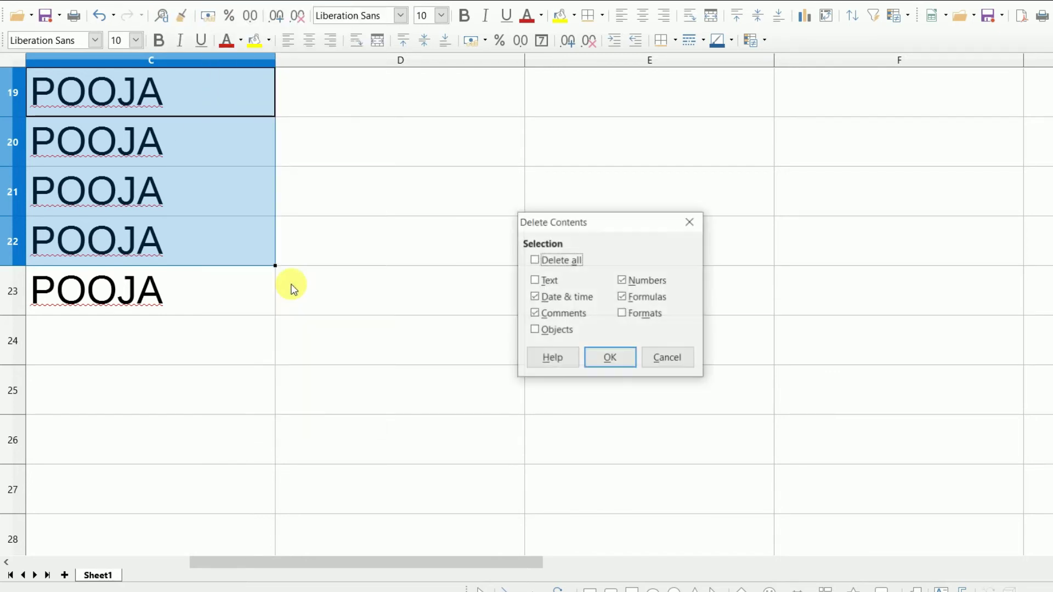
click(535, 261)
click(608, 362)
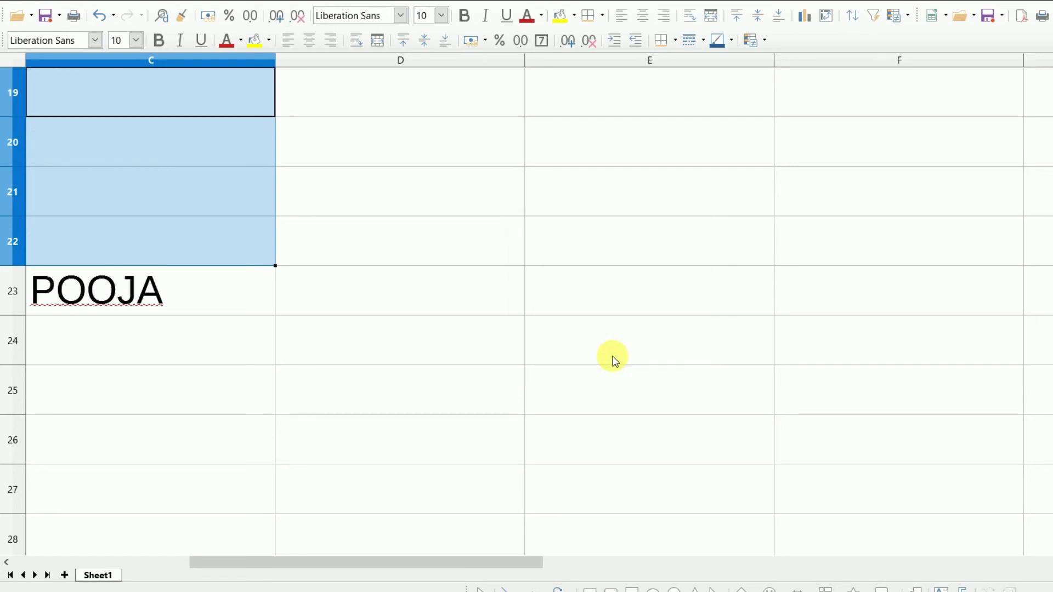
click(383, 215)
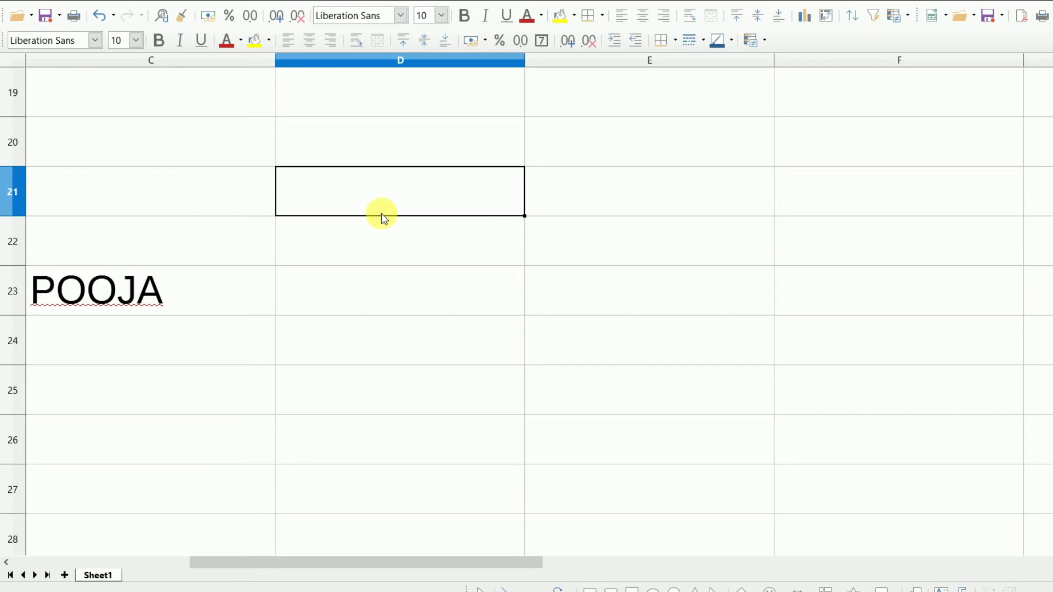
click(234, 2)
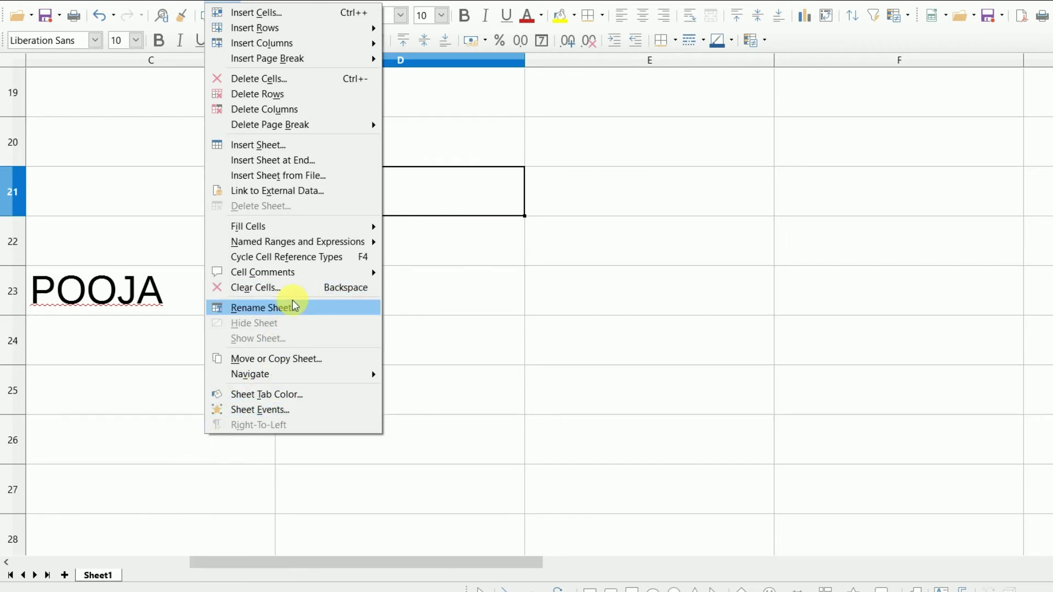
click(293, 306)
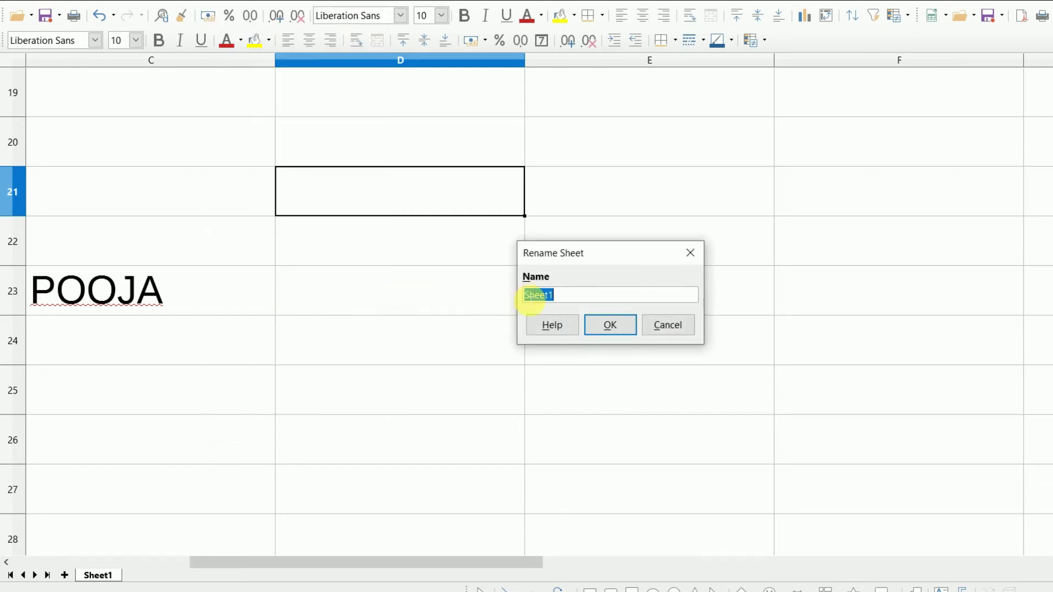
click(667, 327)
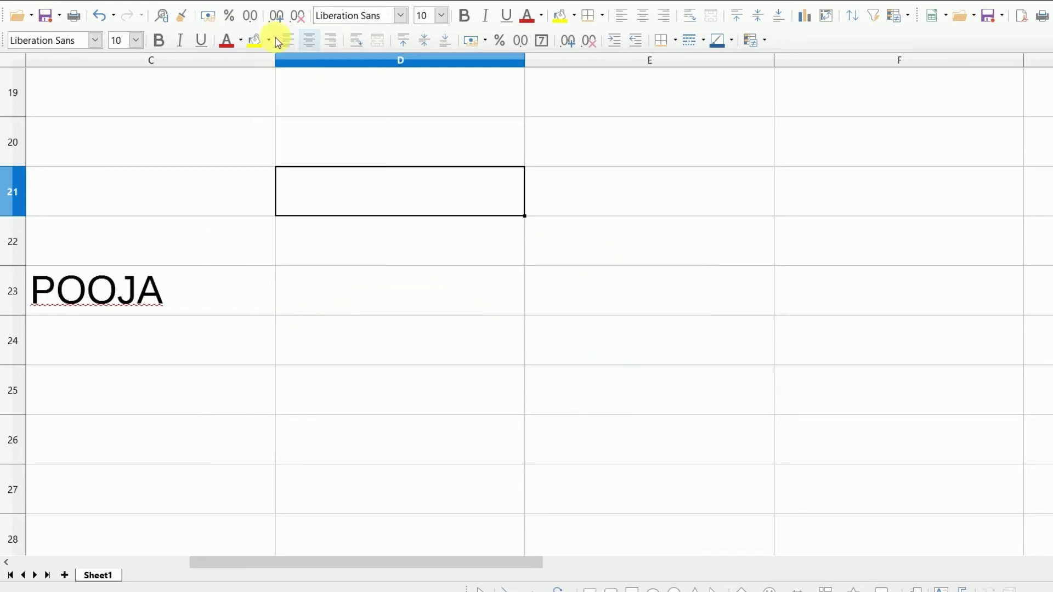
click(214, 2)
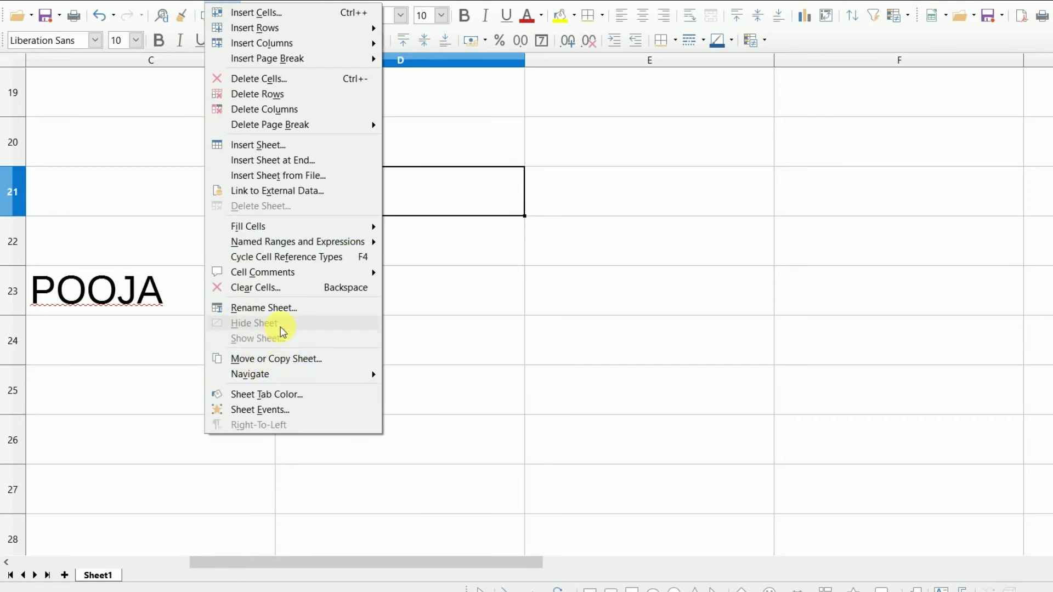
click(427, 328)
drag(406, 214, 567, 405)
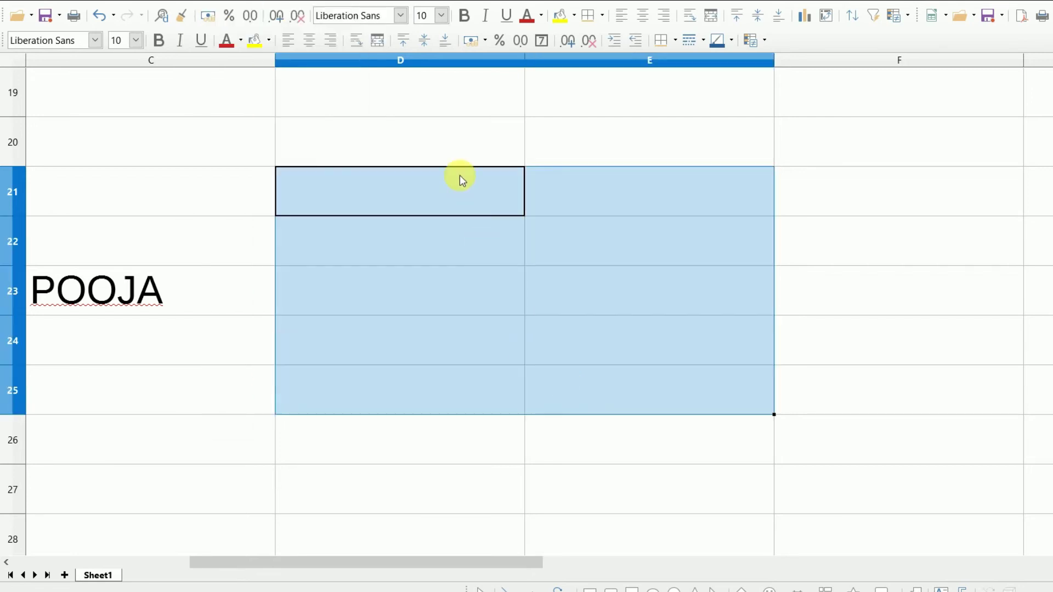
- Set the Sheet1 tab colour to Dark Red 2
click(459, 176)
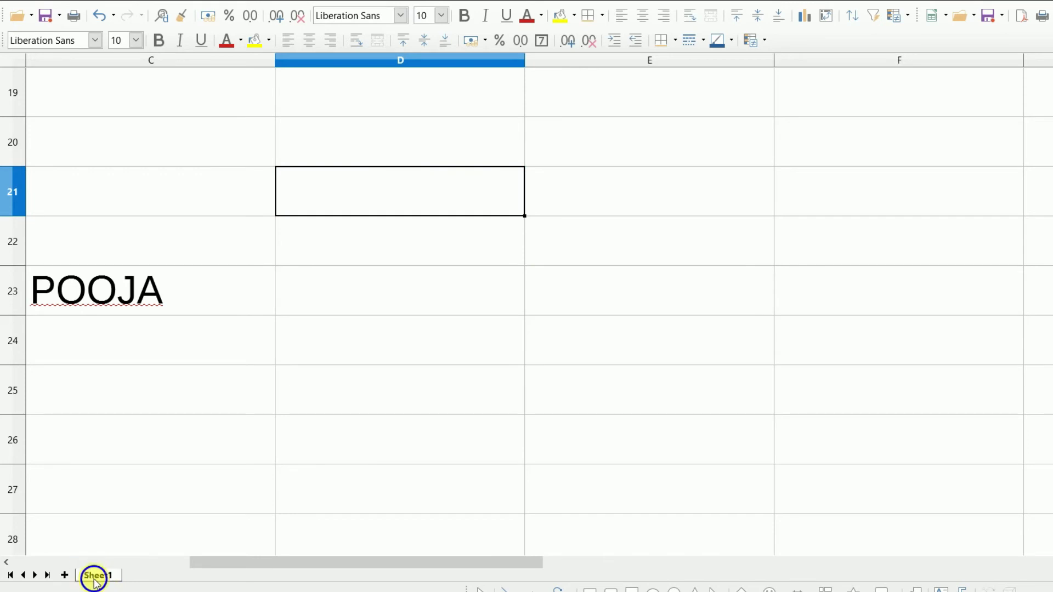
right_click(95, 577)
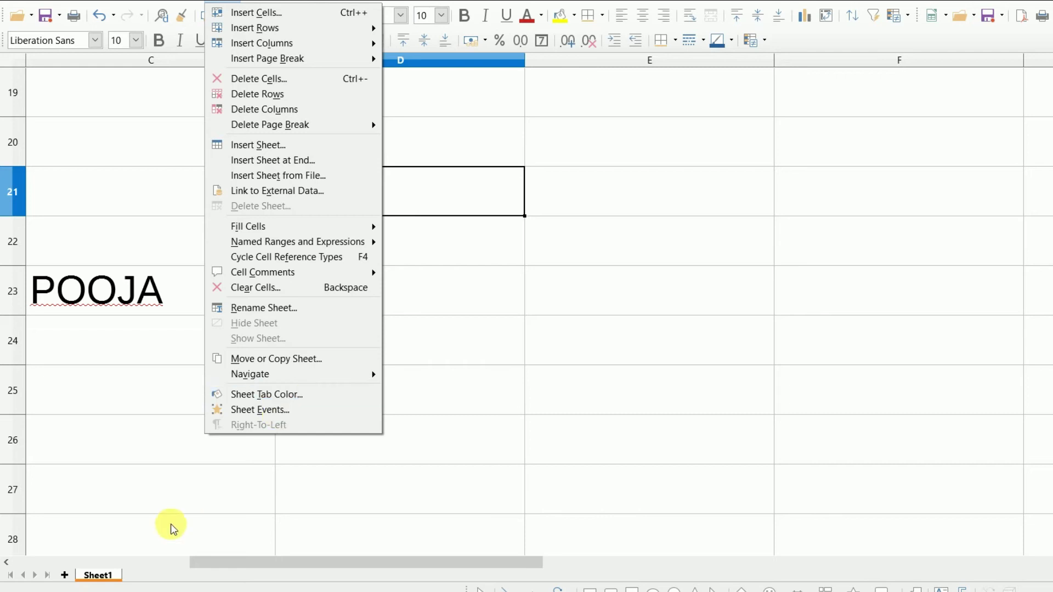
click(277, 394)
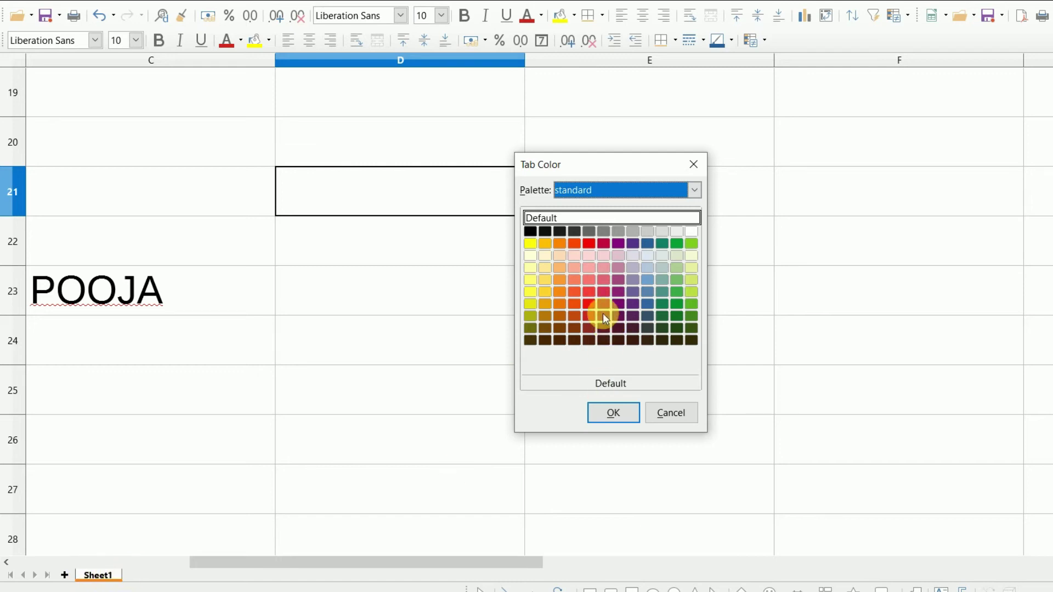
click(589, 316)
click(612, 413)
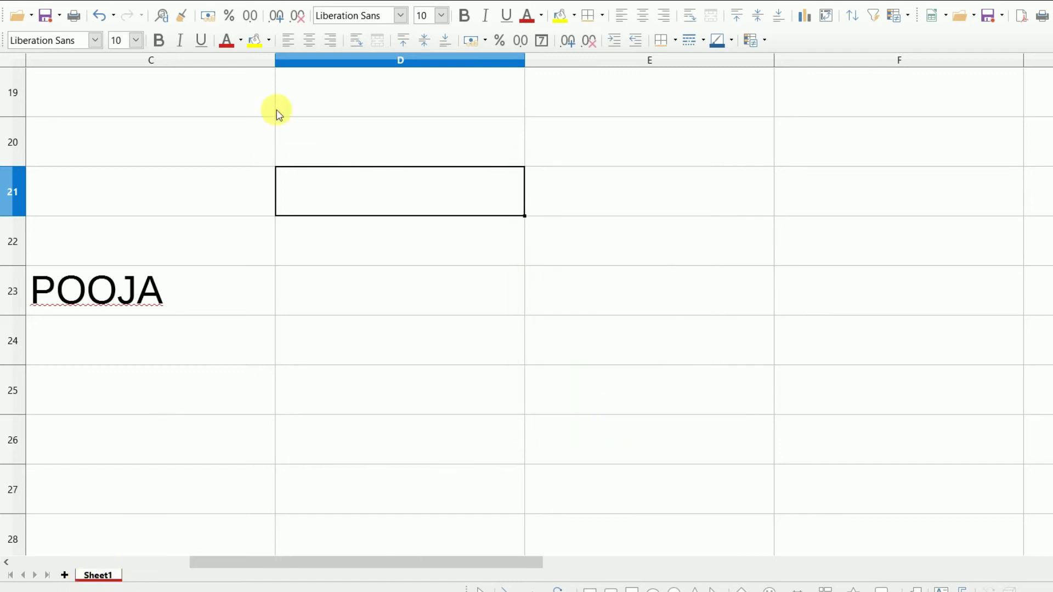
click(222, 4)
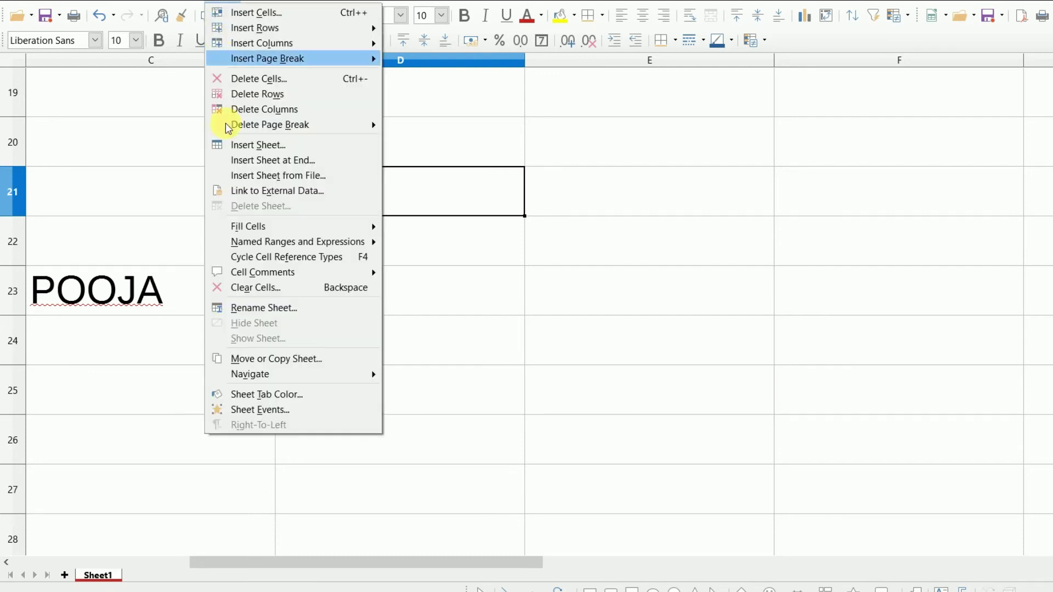
click(272, 413)
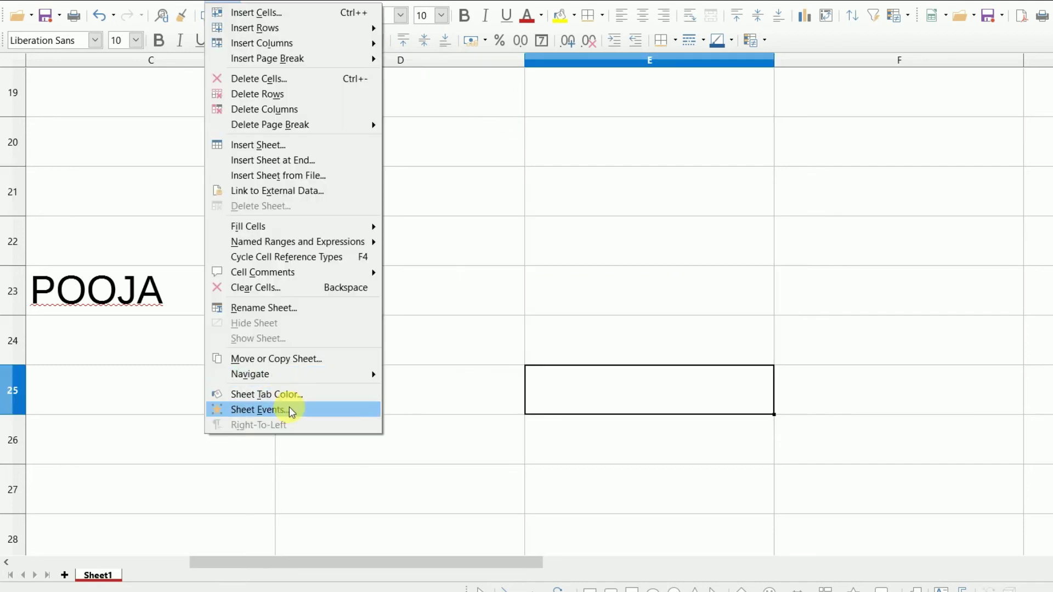
click(288, 407)
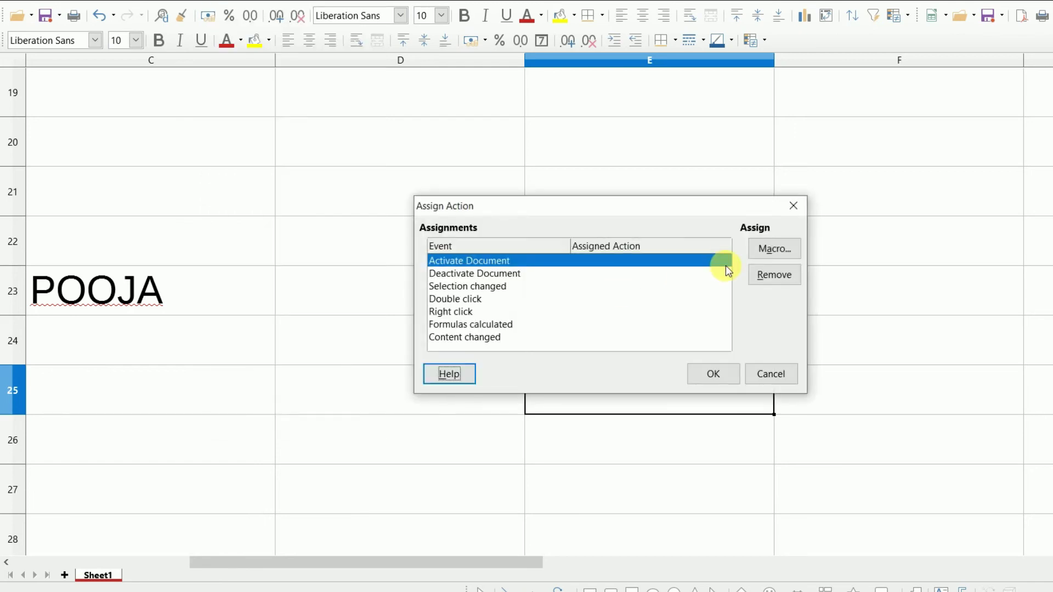
click(793, 205)
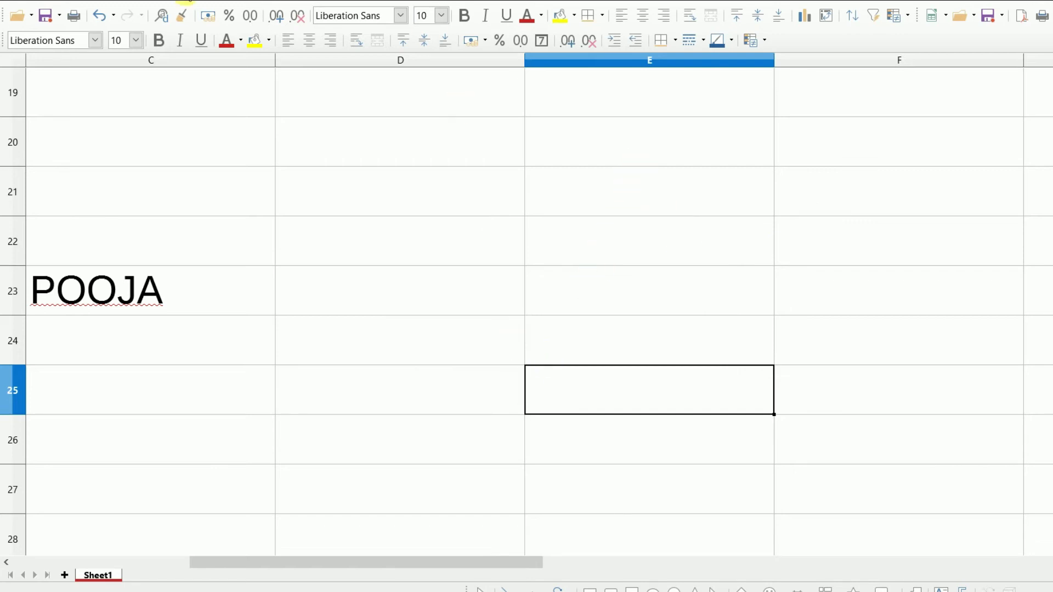
click(217, 2)
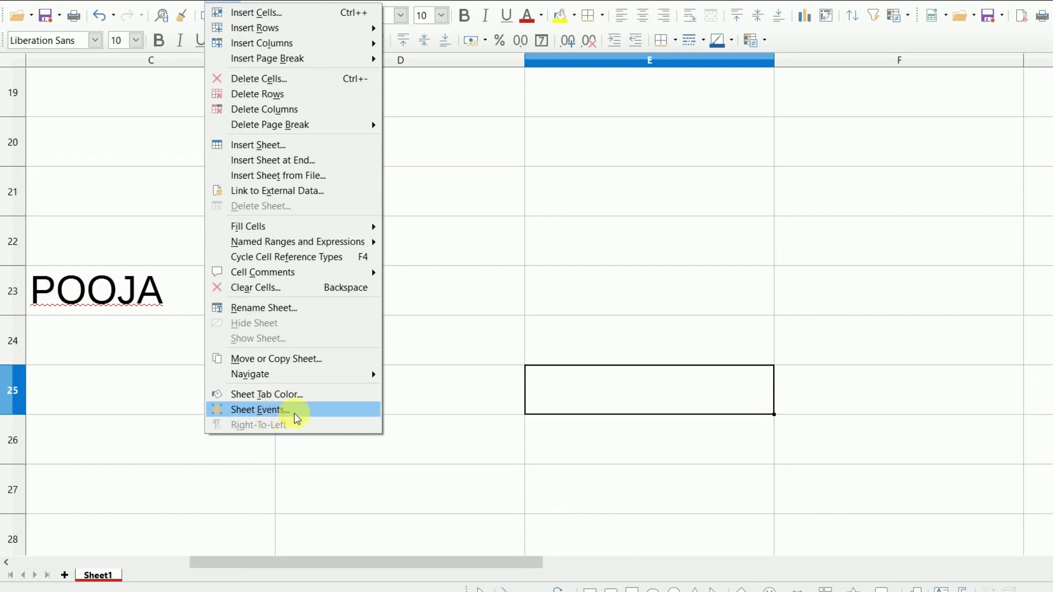
click(449, 212)
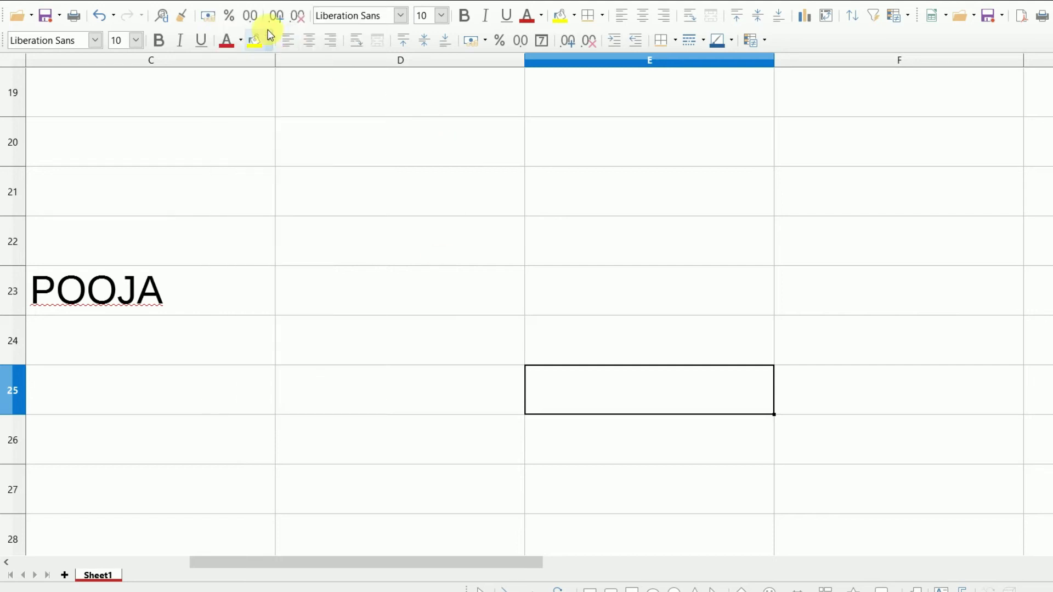
click(270, 2)
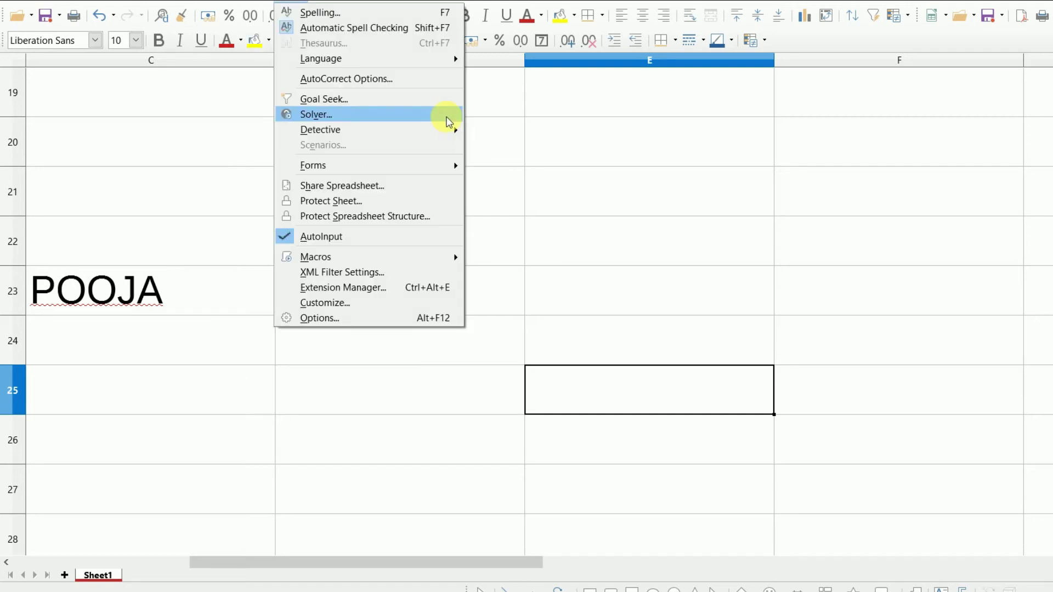
- Enter the names ANJU, KARAN and MAMTA into D21:D23
click(528, 204)
click(445, 187)
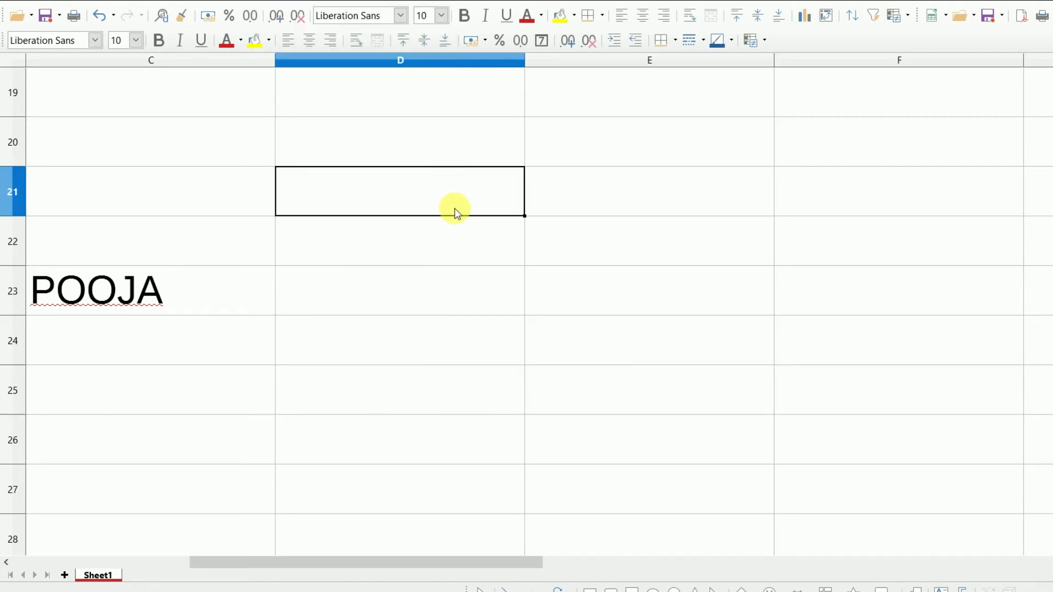
text(ANJU)
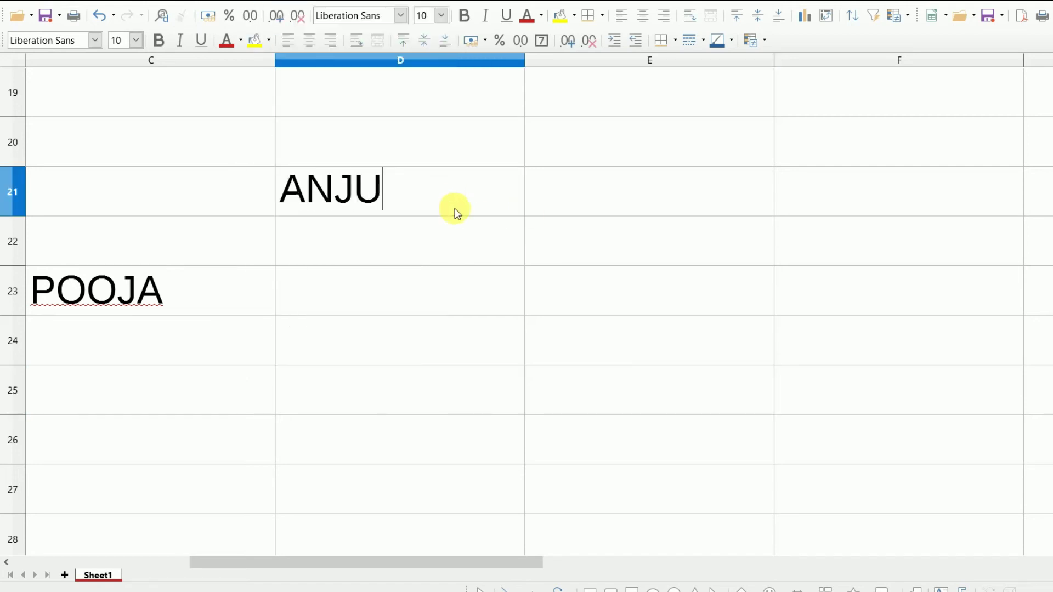
key(Return)
text(KARAN)
key(Return)
text(MAMTA)
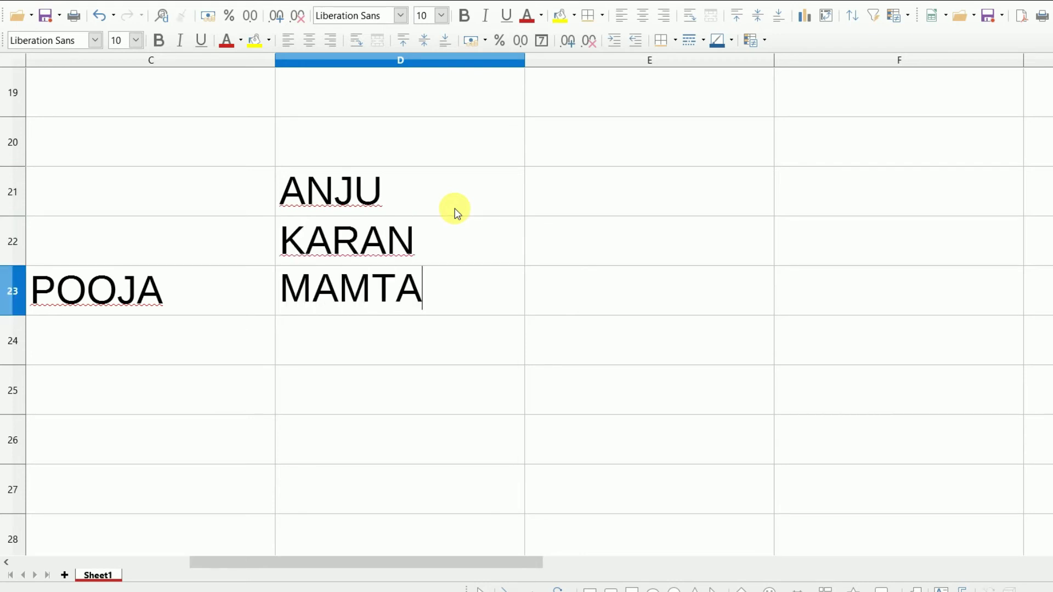
click(464, 227)
- Sort D21:D23 ascending by column D, extending the selection to include column C
drag(449, 183, 436, 280)
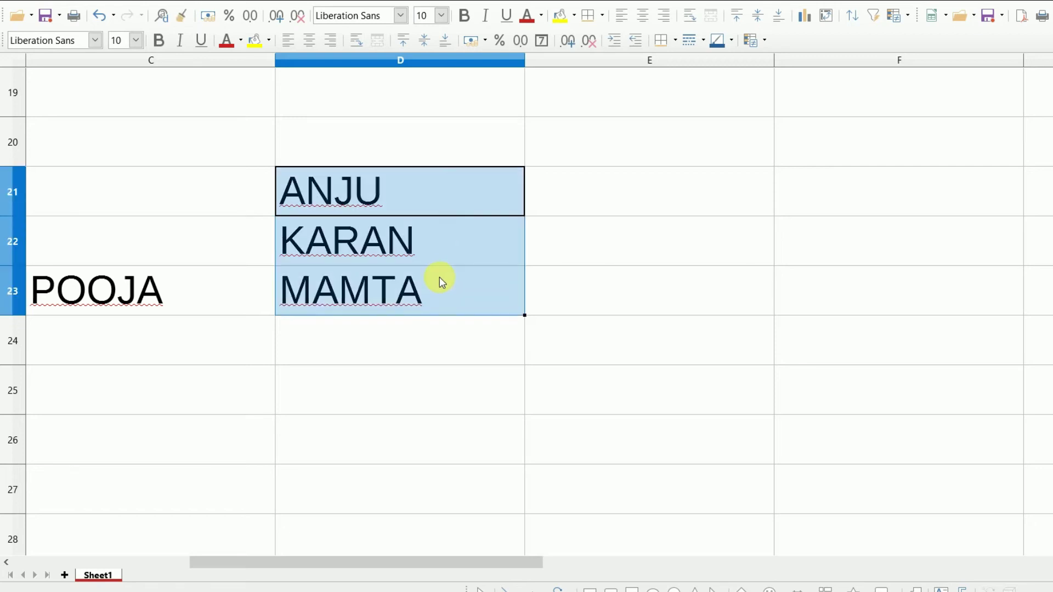
click(235, 2)
click(256, 9)
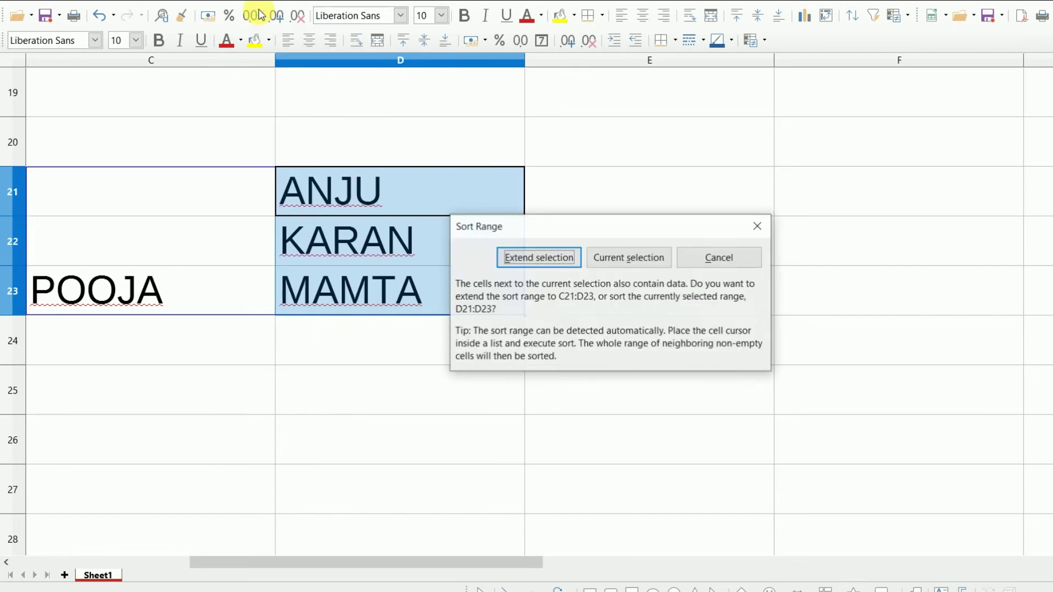
click(528, 257)
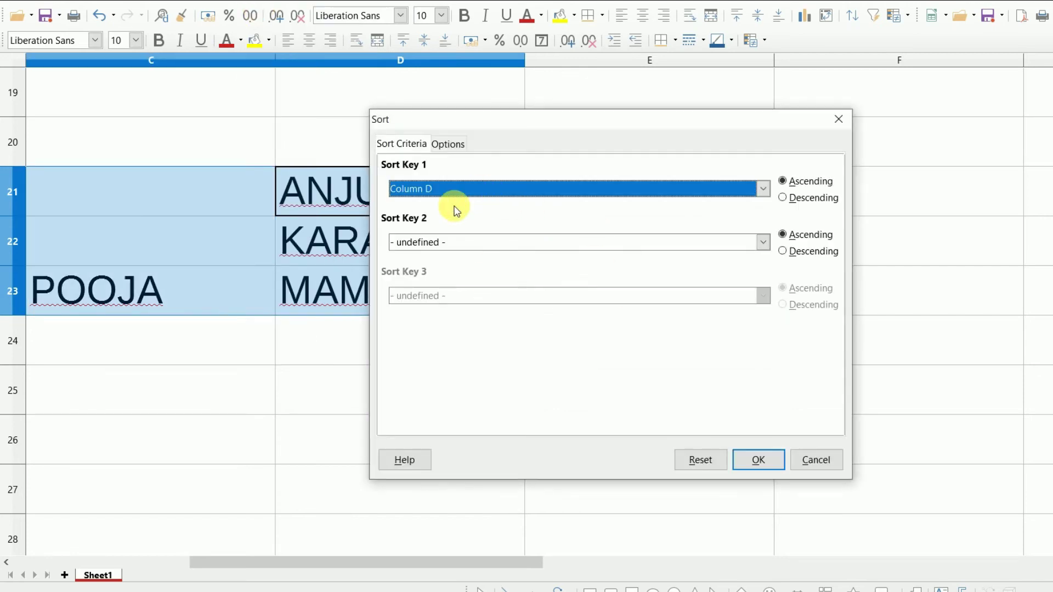
click(751, 462)
click(385, 357)
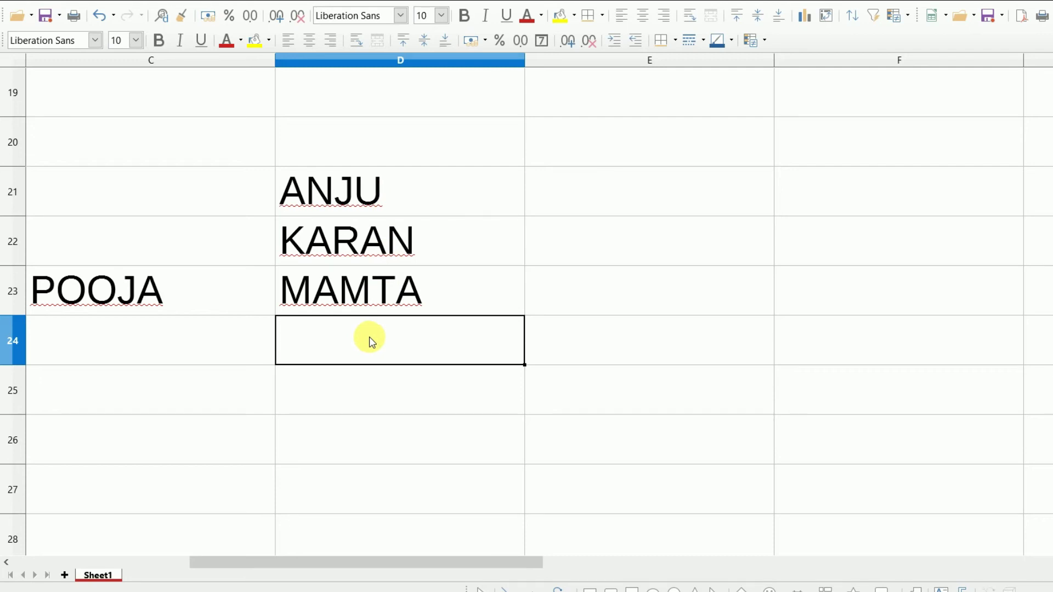
- Add the names BABITA, FARHAAN and JEENAT in D24:D26
text(BABITA)
key(Return)
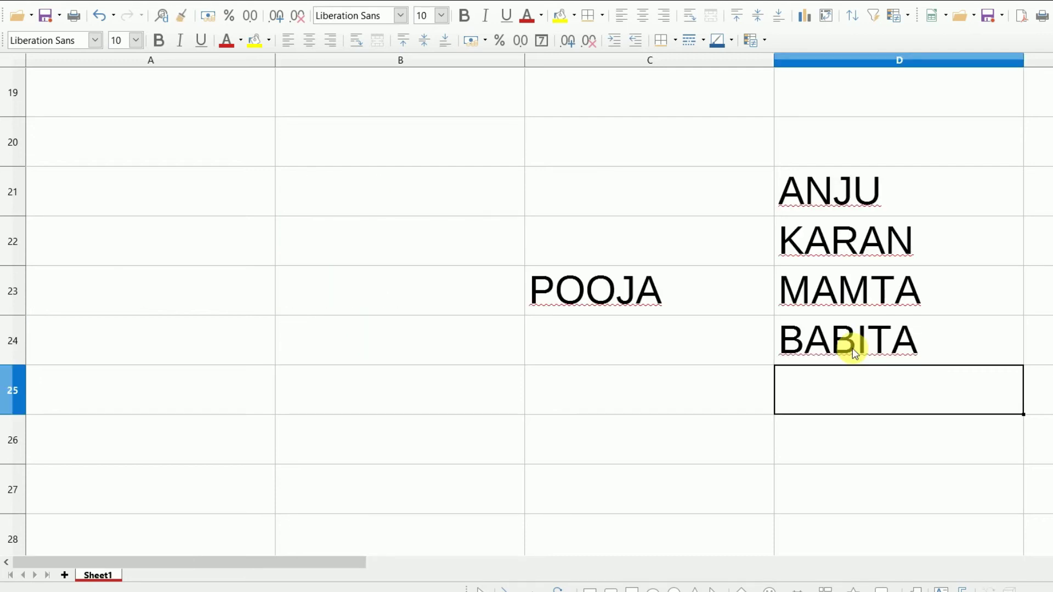
text(FARHAAN)
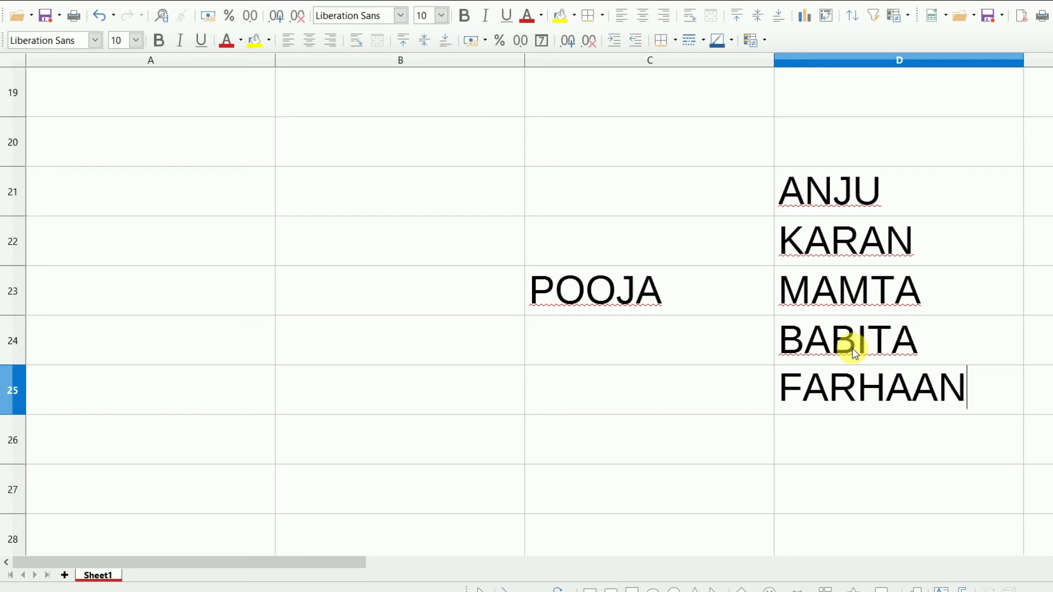
key(Return)
text(JEE)
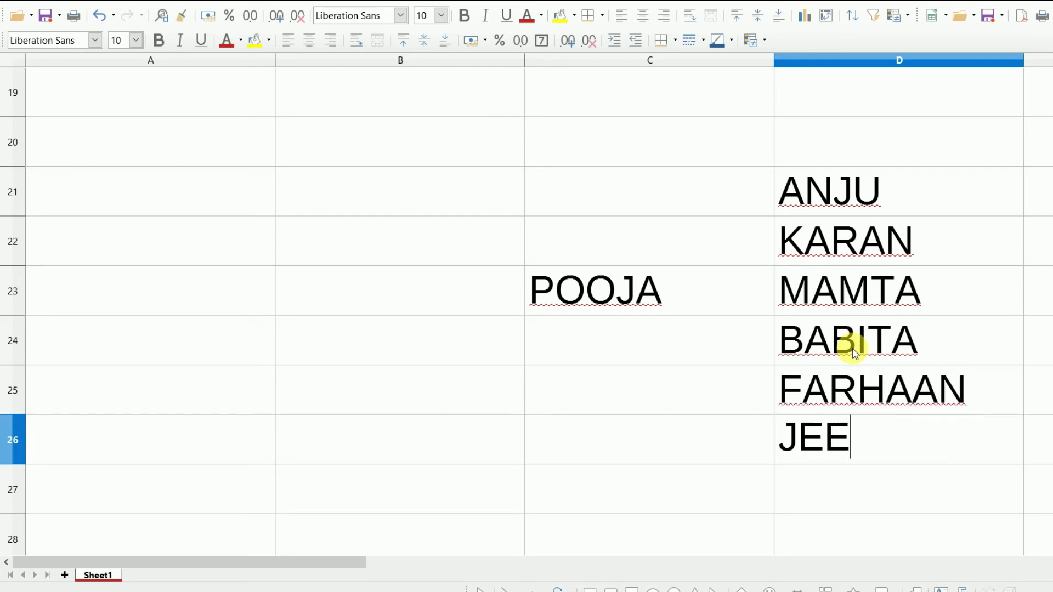
text(NAT)
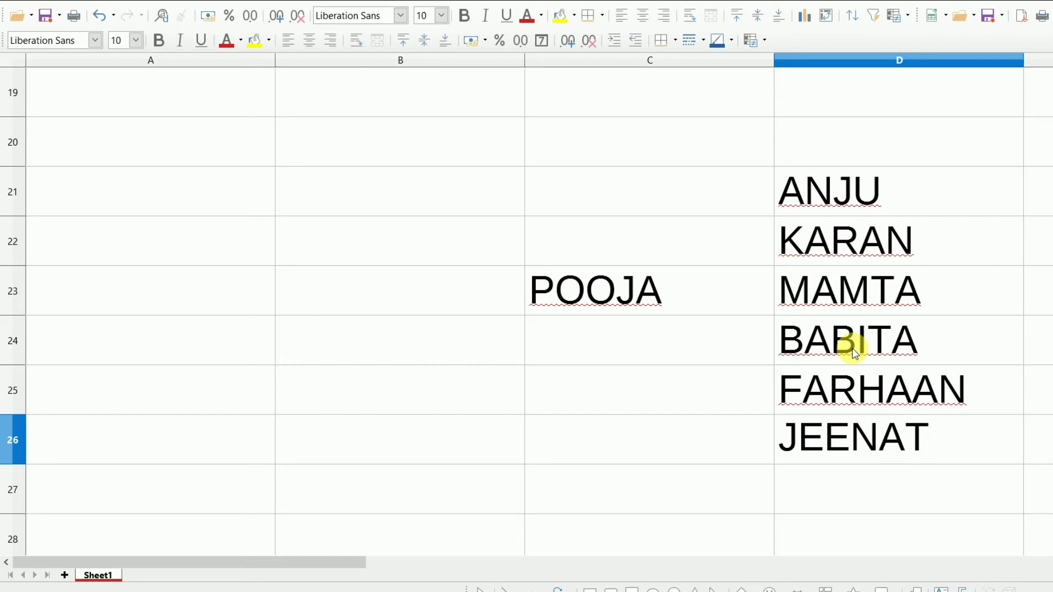
click(987, 230)
- Sort the six names ascending by column D, extending the sort to column C
drag(981, 198, 901, 436)
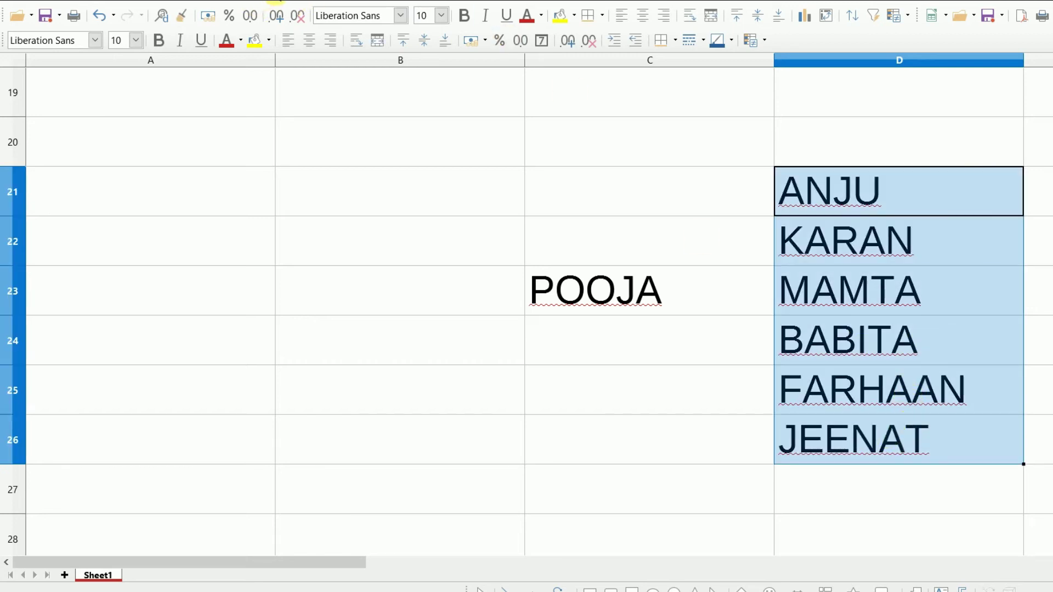
click(263, 1)
click(283, 12)
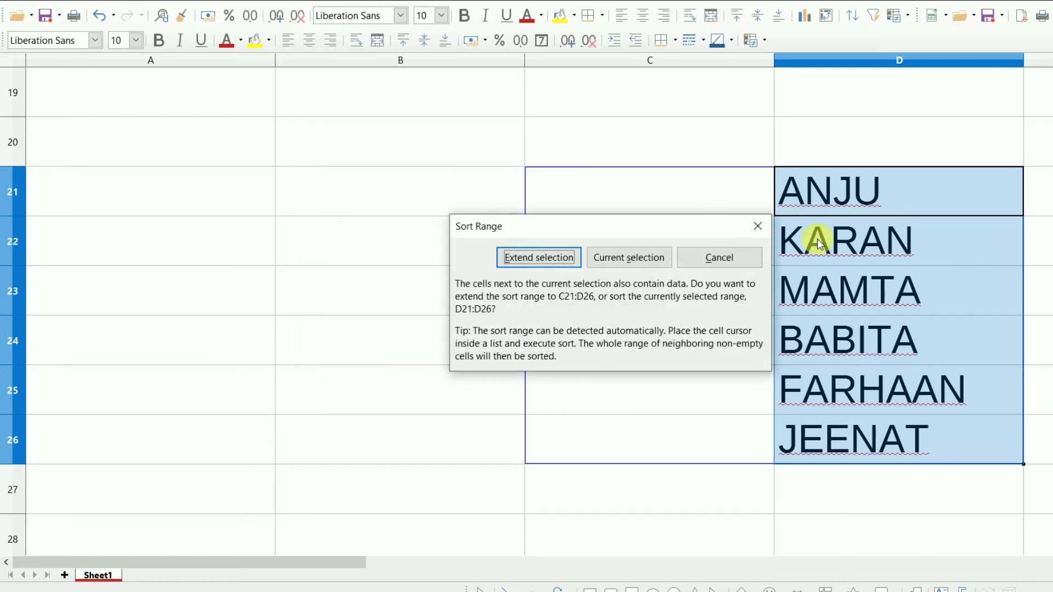
click(555, 259)
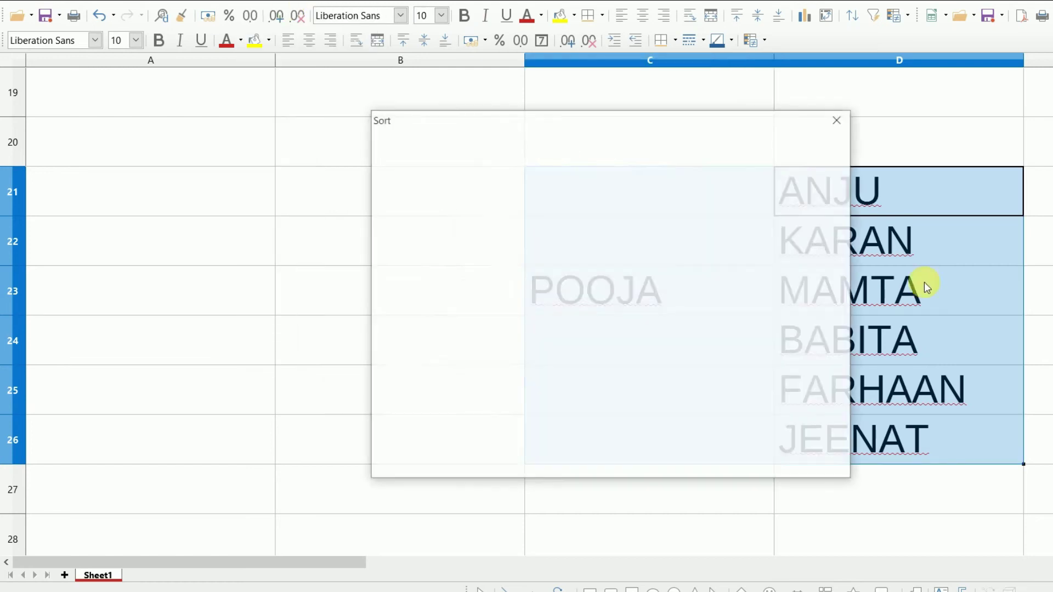
click(756, 459)
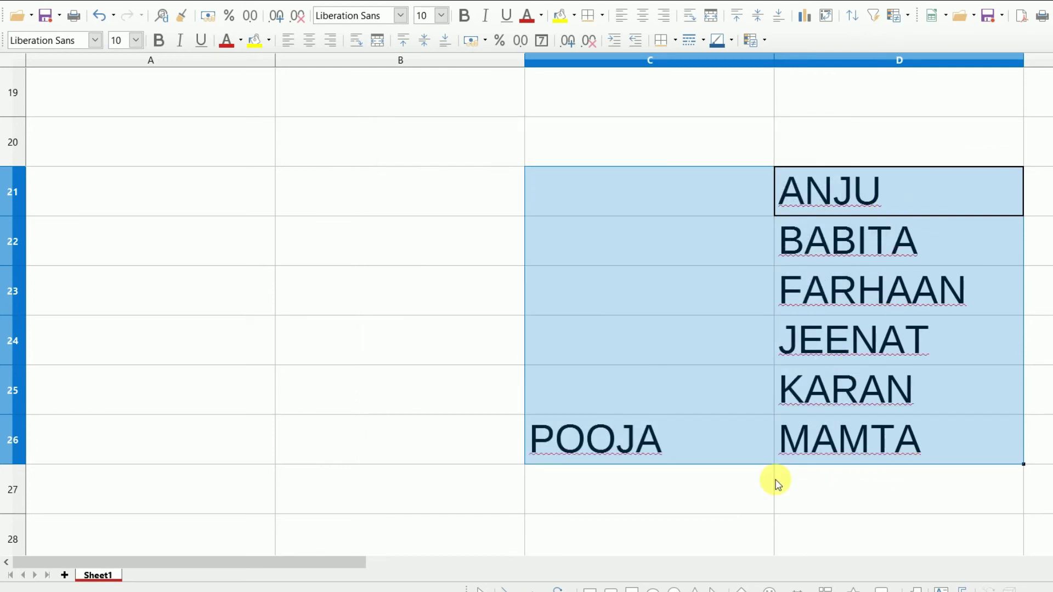
click(274, 2)
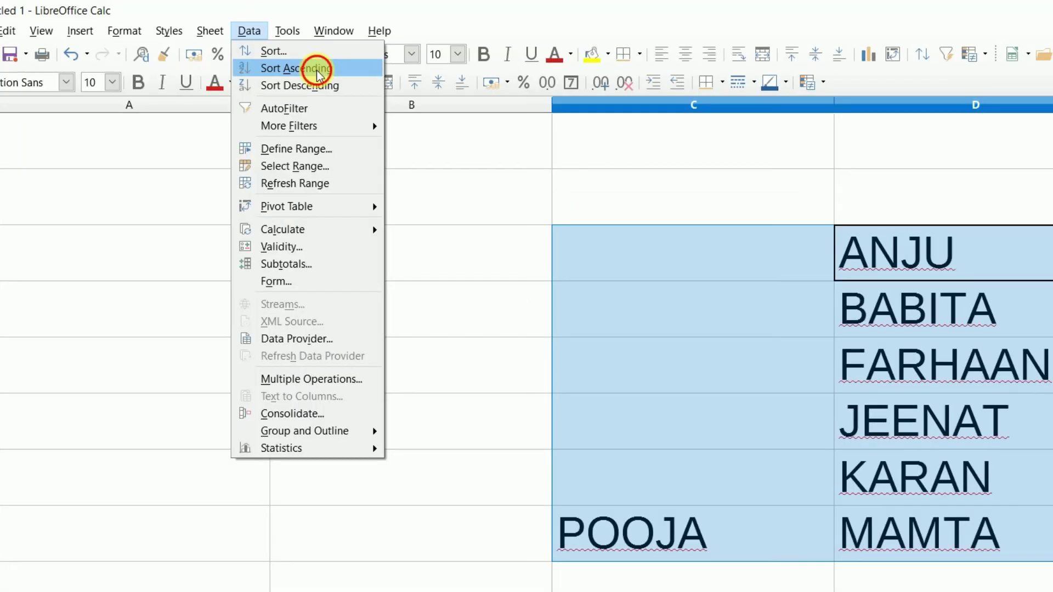
- Sort the names ascending, then descending so they run MAMTA to ANJU
click(317, 29)
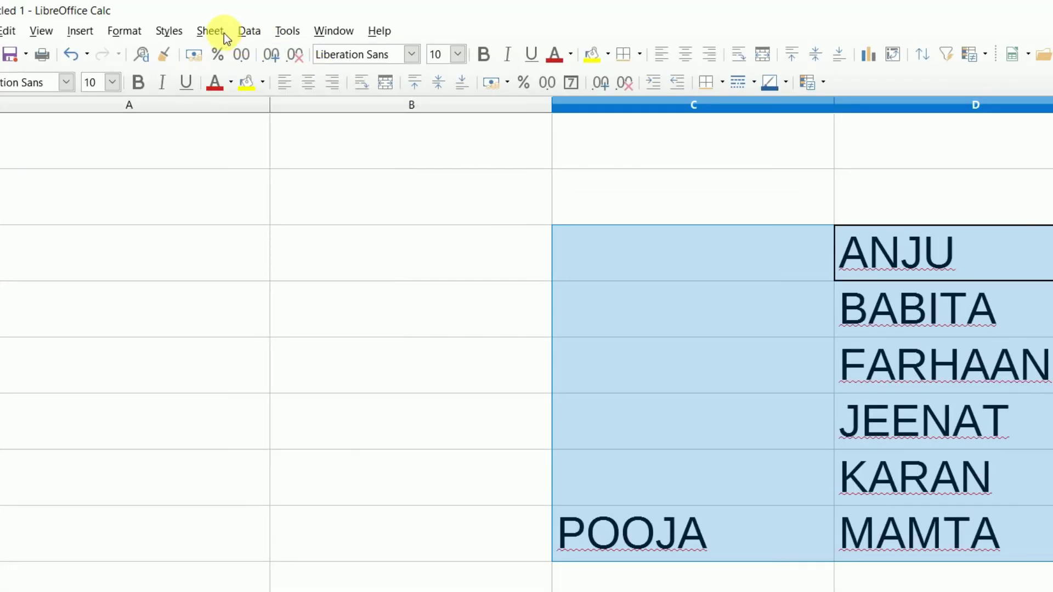
click(246, 34)
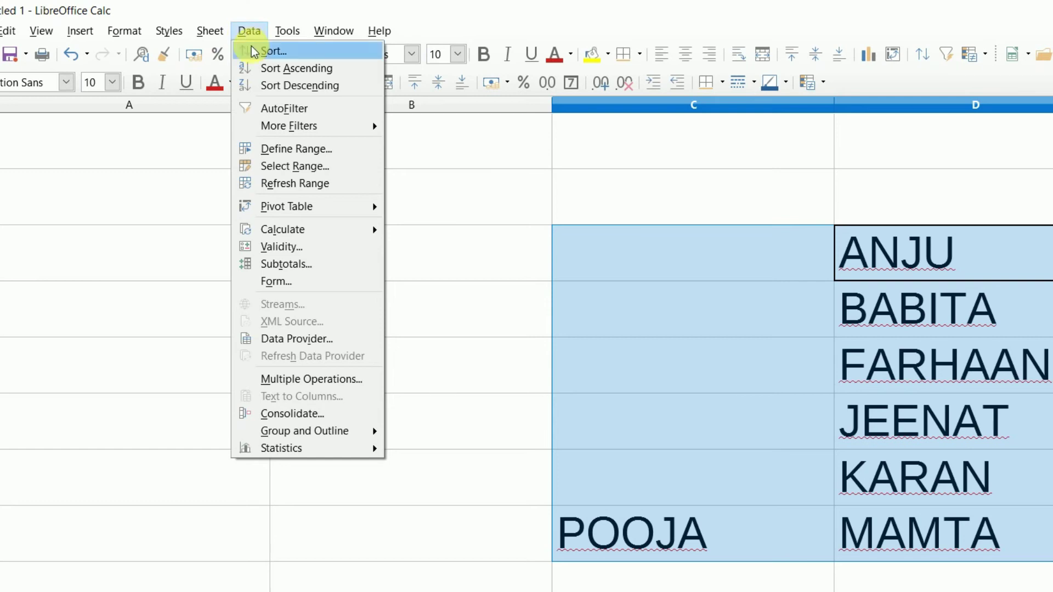
click(264, 86)
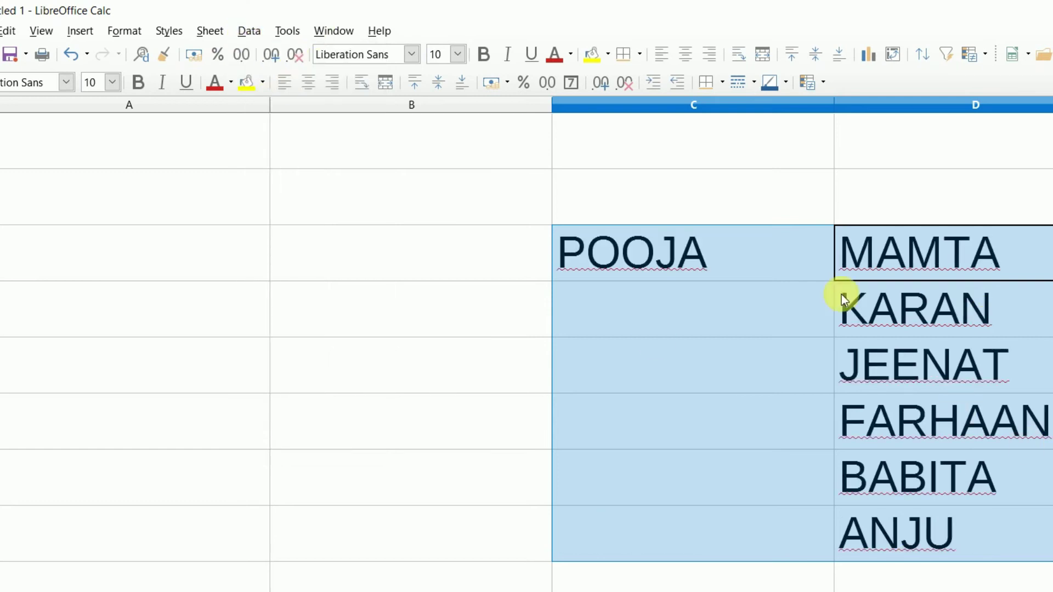
- Insert empty columns before the names
click(222, 31)
mouse_move(255, 86)
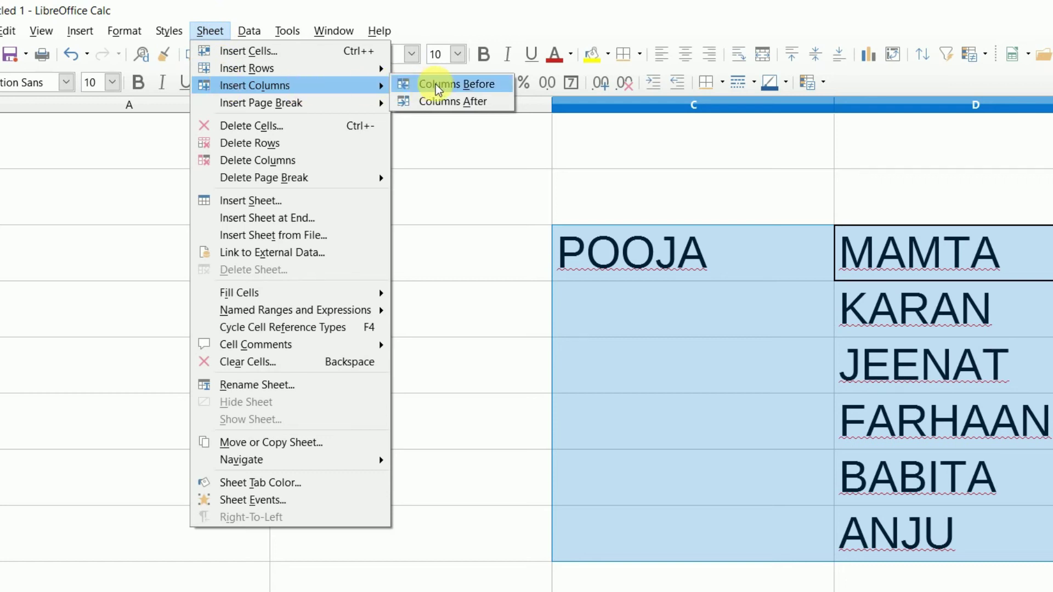
click(439, 88)
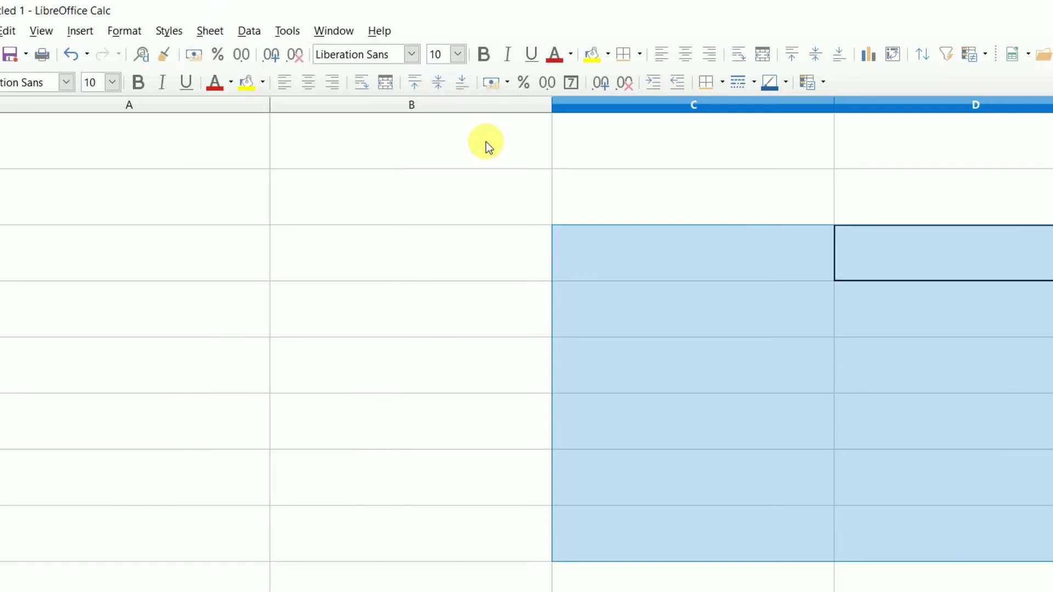
click(280, 31)
mouse_move(249, 31)
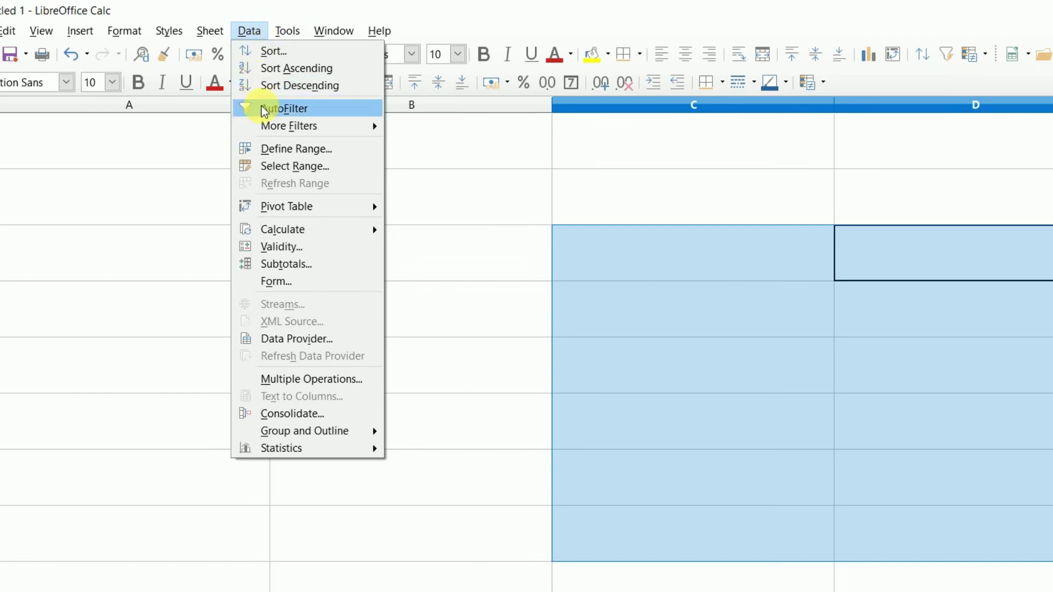
- Turn on AutoFilter for the names MAMTA to ANJU in column F
click(275, 112)
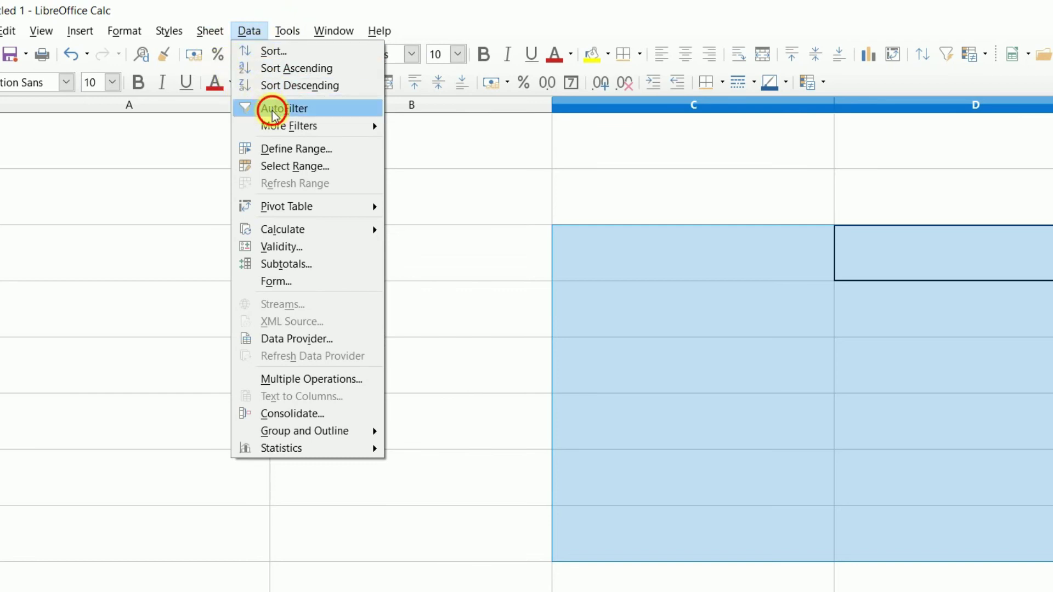
click(702, 405)
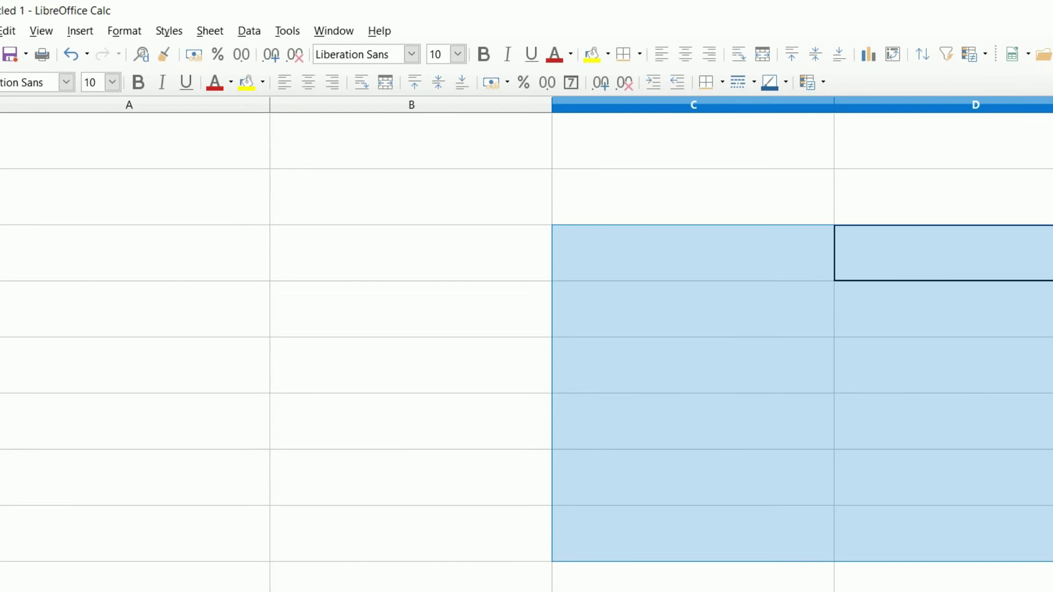
scroll(527, 329, right, 2)
drag(932, 241, 902, 512)
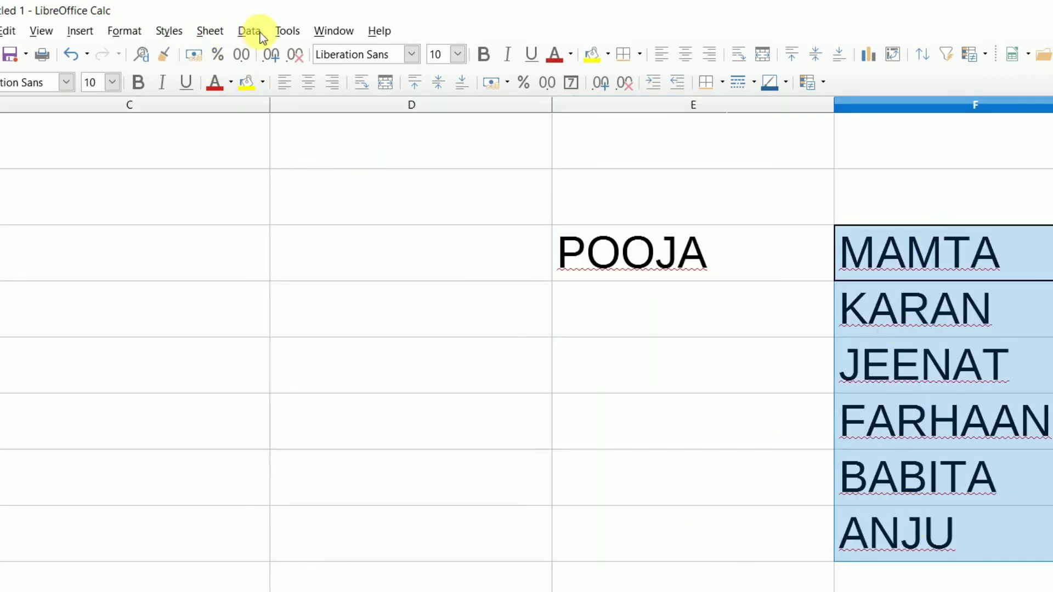
click(260, 32)
click(278, 107)
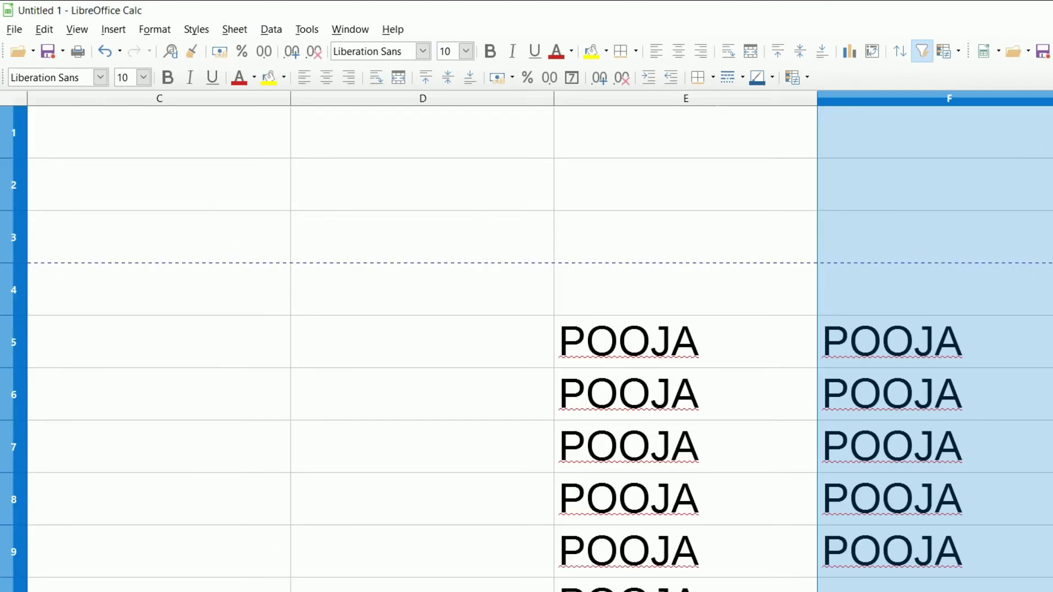
scroll(527, 345, down, 1)
scroll(526, 345, down, 3)
scroll(527, 345, down, 2)
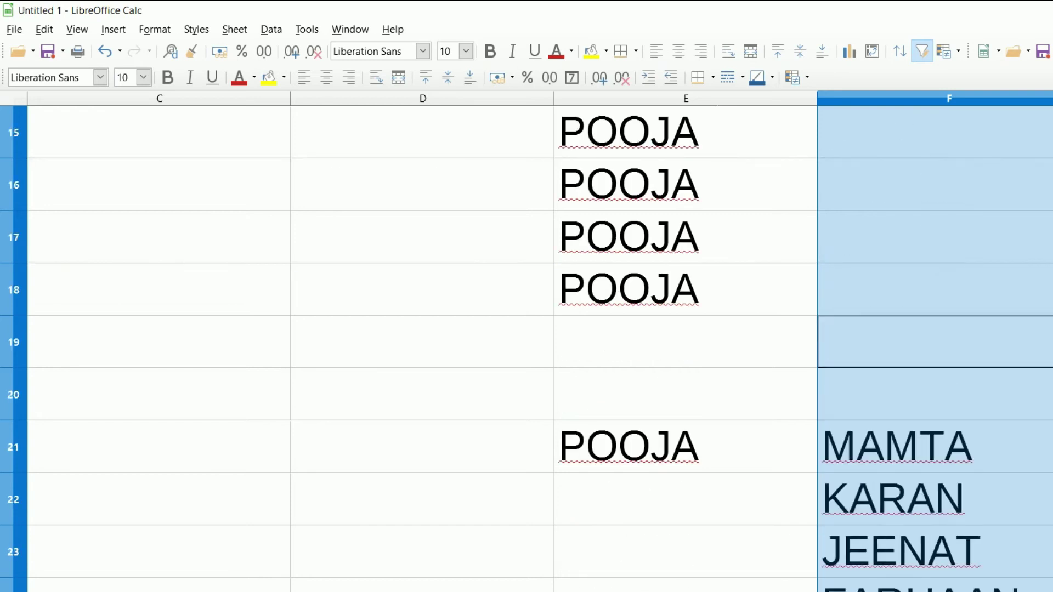
scroll(527, 346, up, 3)
scroll(527, 345, up, 4)
scroll(527, 345, up, 1)
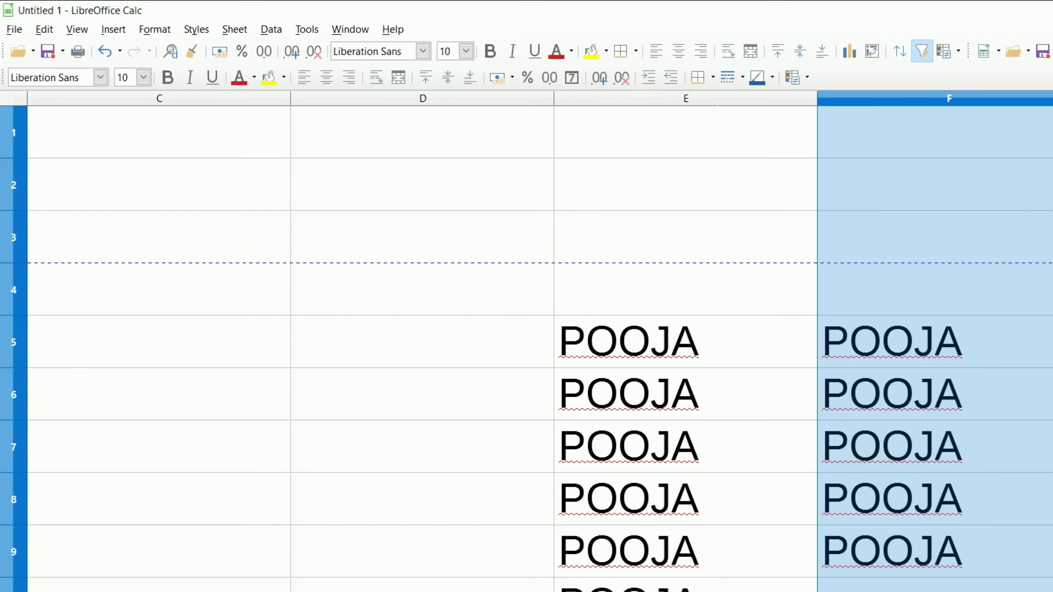
- Filter column F to hide KARAN and MAMTA
click(1048, 148)
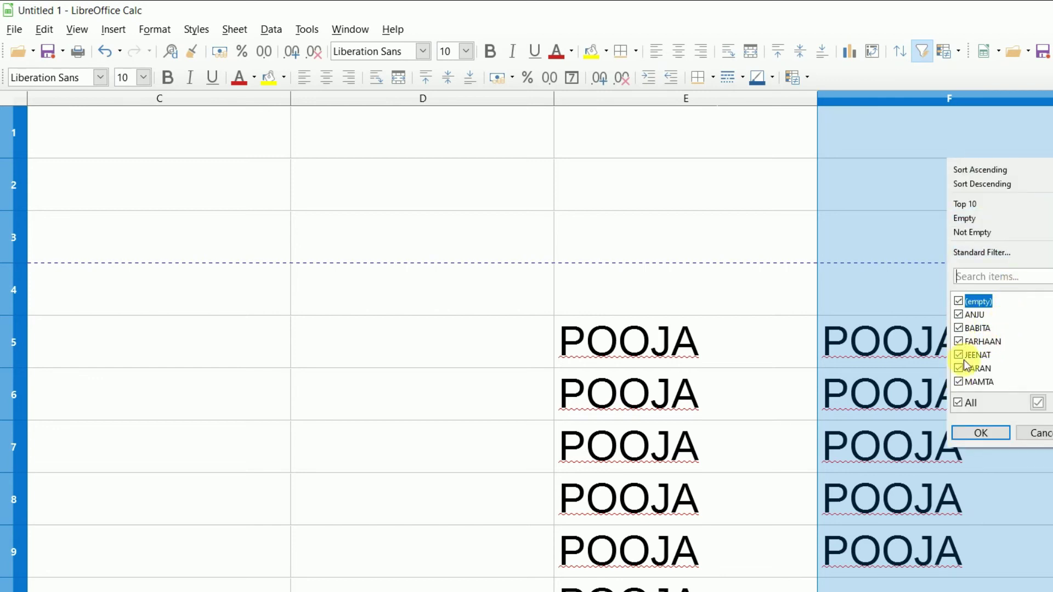
click(963, 383)
click(960, 369)
click(978, 431)
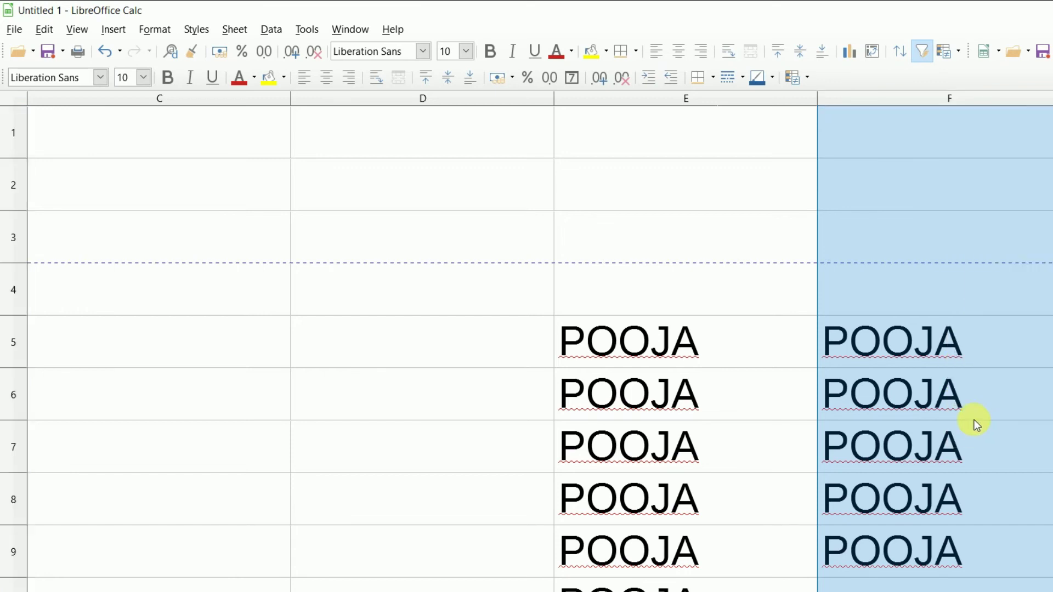
scroll(975, 420, down, 6)
scroll(904, 214, down, 2)
scroll(904, 215, up, 3)
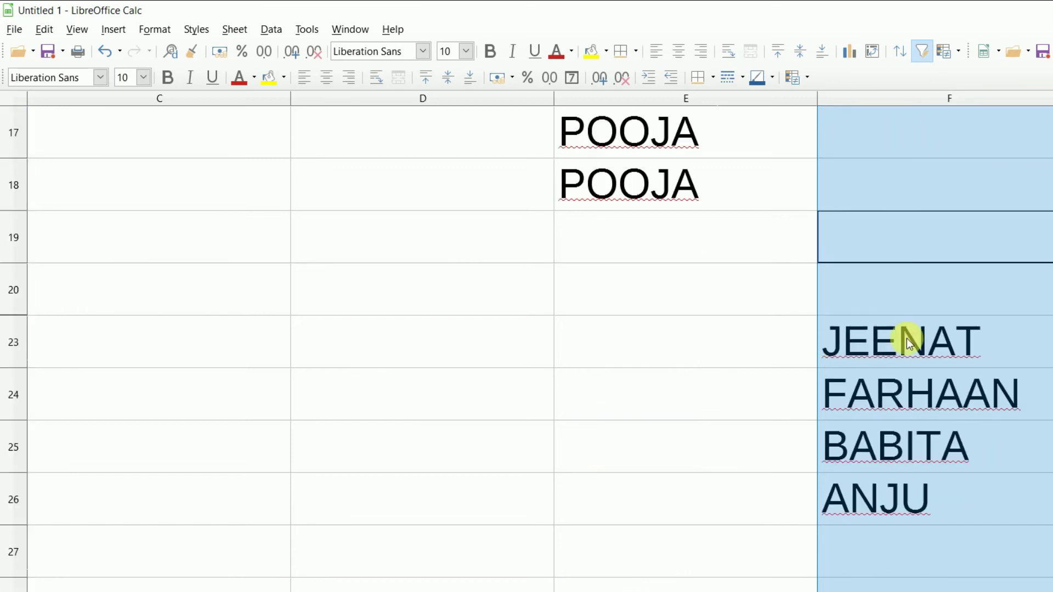
click(271, 29)
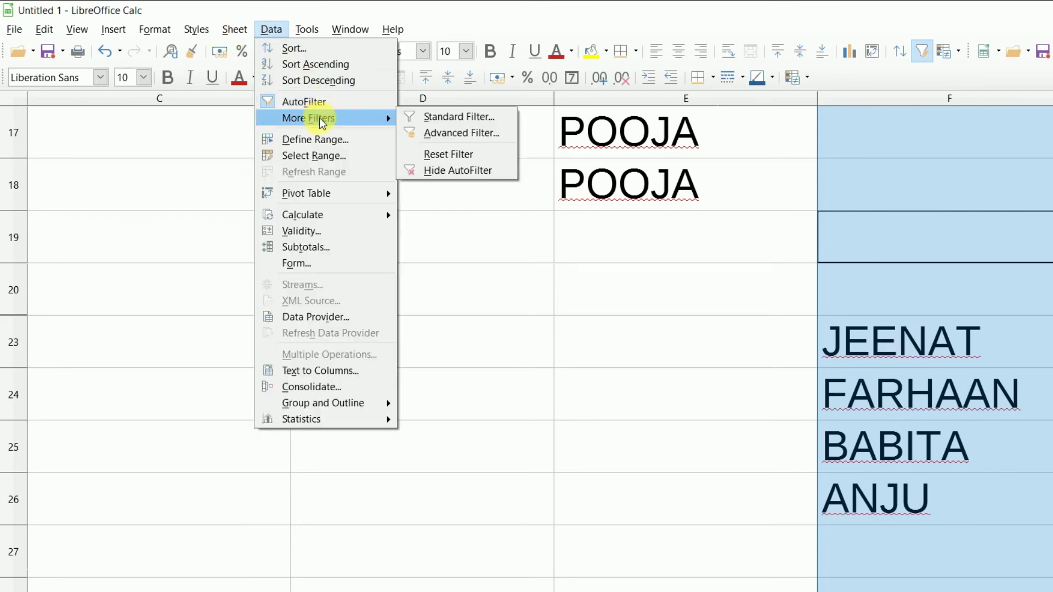
mouse_move(309, 117)
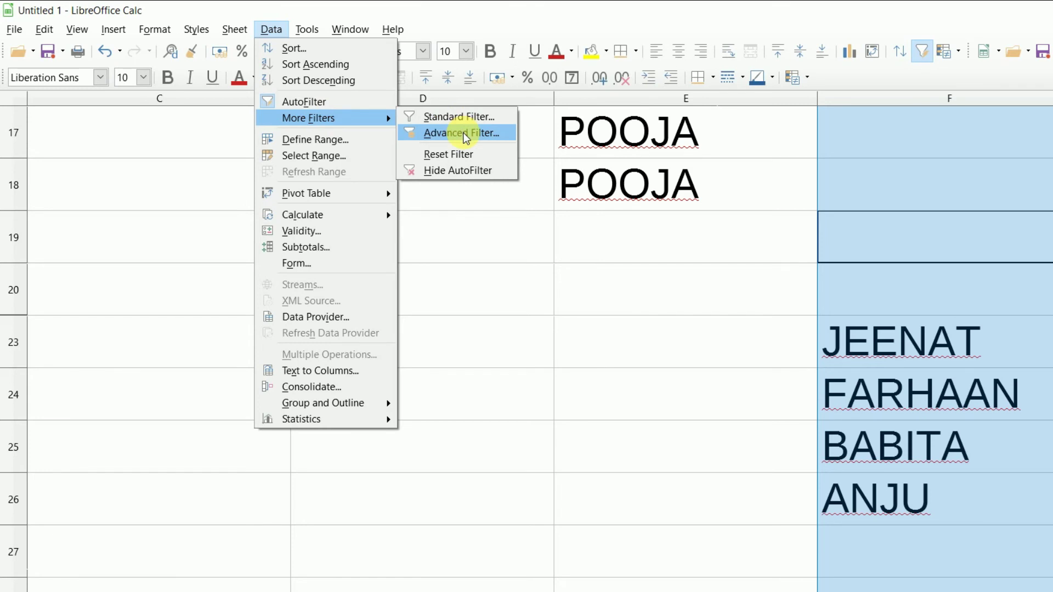
- Hide the AutoFilter and apply a Standard Filter with field name Column H
click(485, 171)
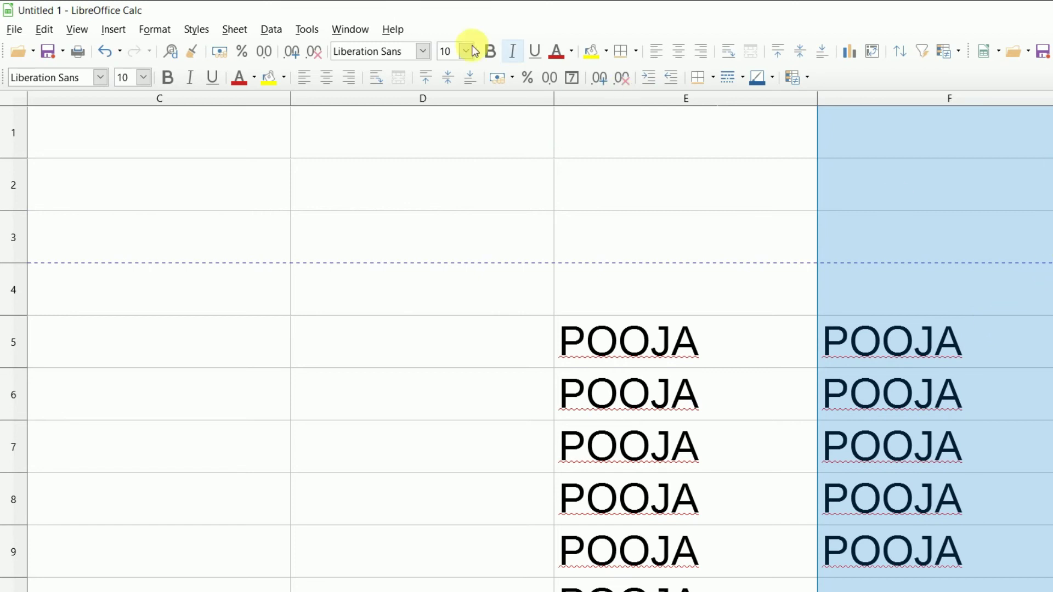
click(271, 29)
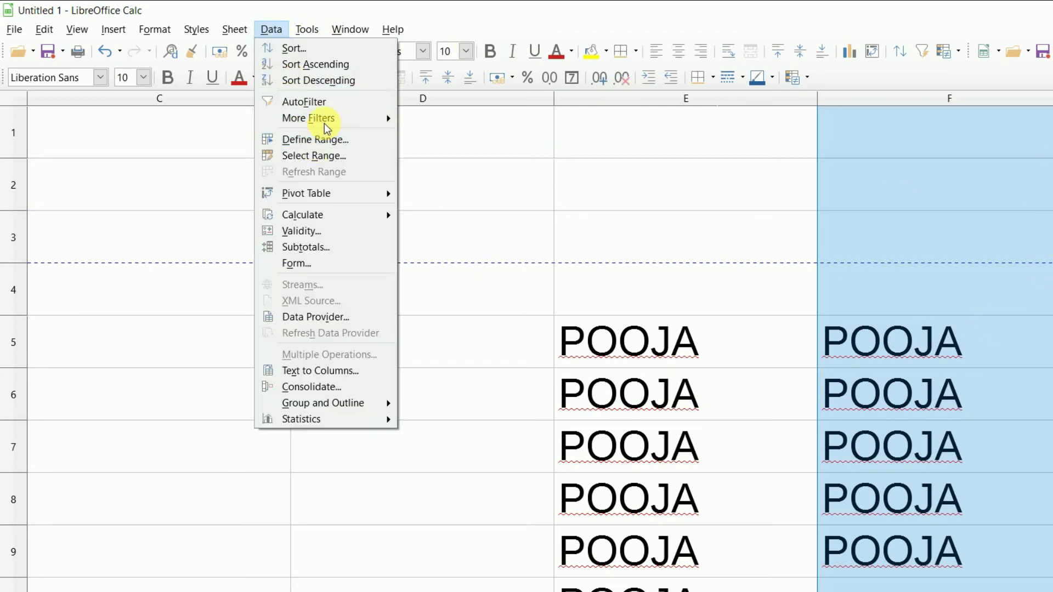
mouse_move(308, 117)
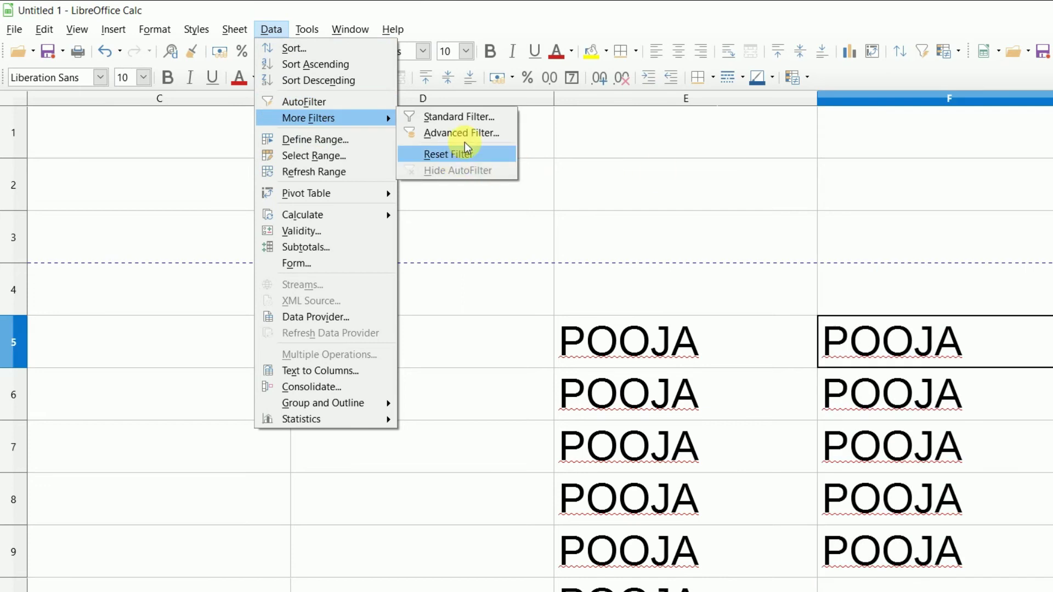
click(475, 117)
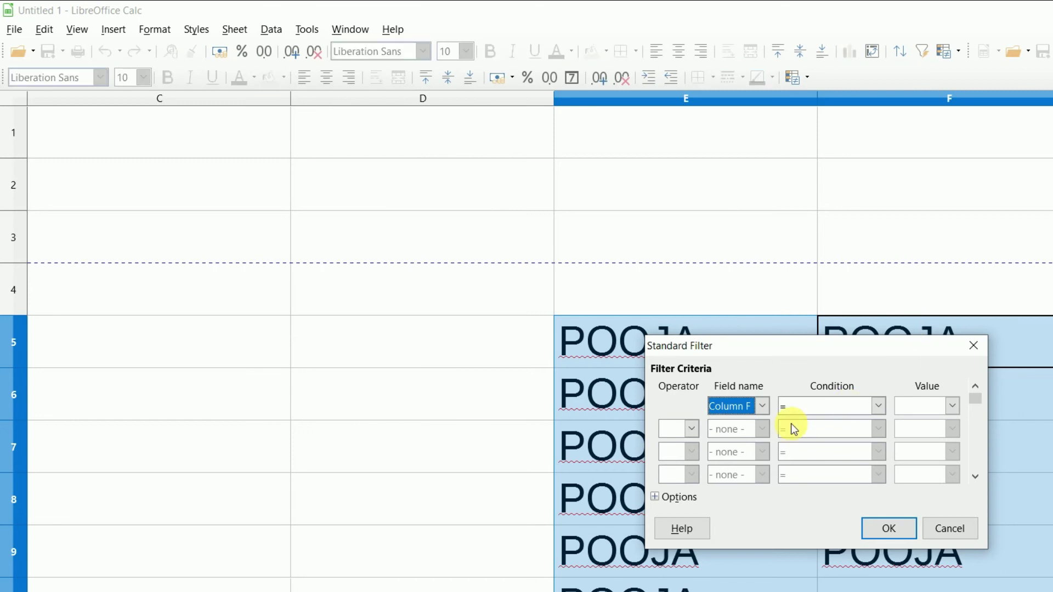
click(758, 407)
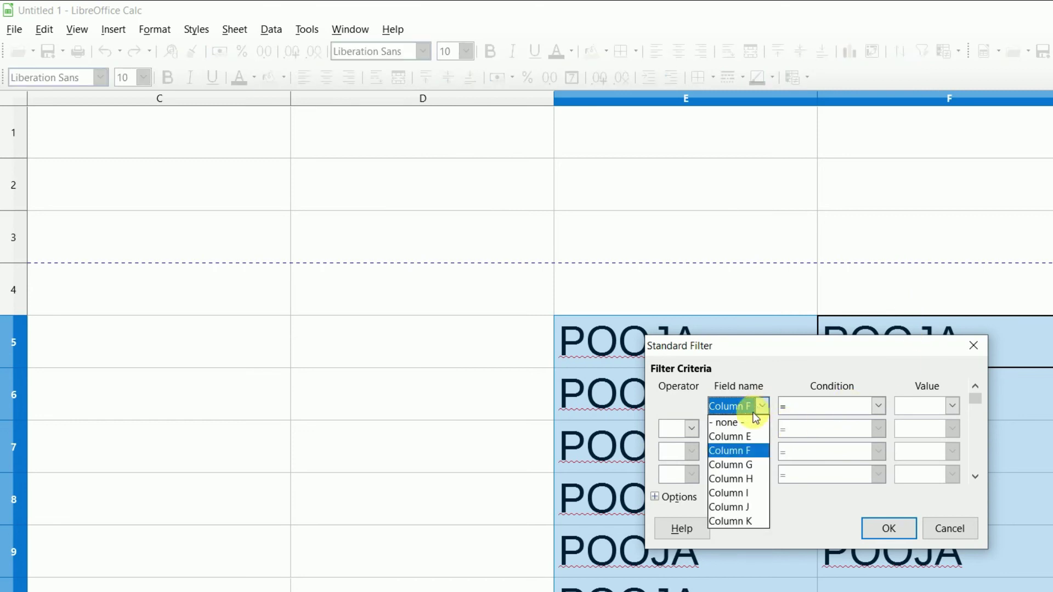
click(732, 479)
click(873, 535)
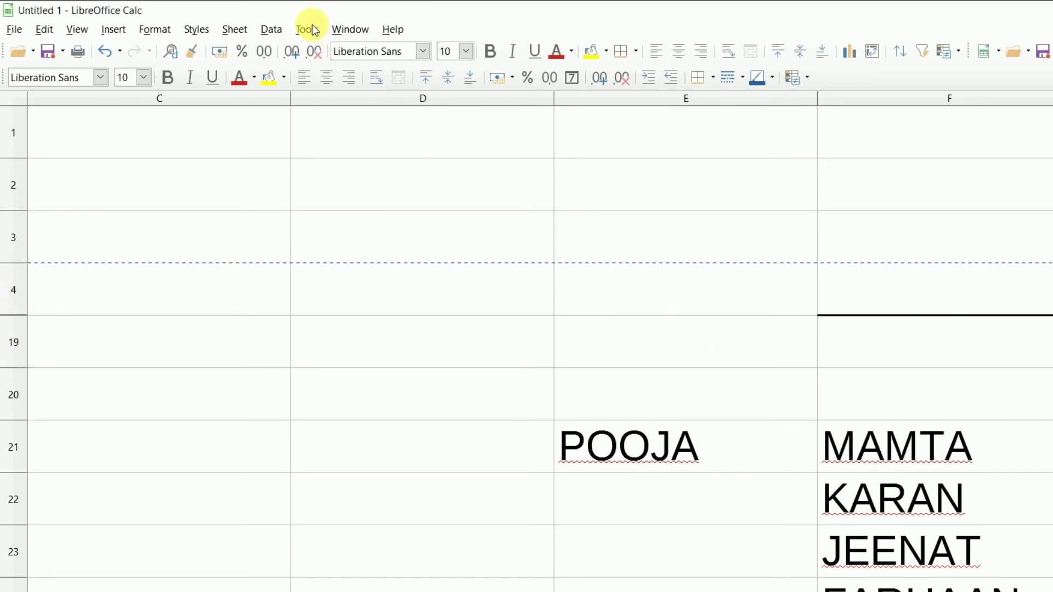
- Define a database range named HUMA covering the names in F21:F27
click(271, 29)
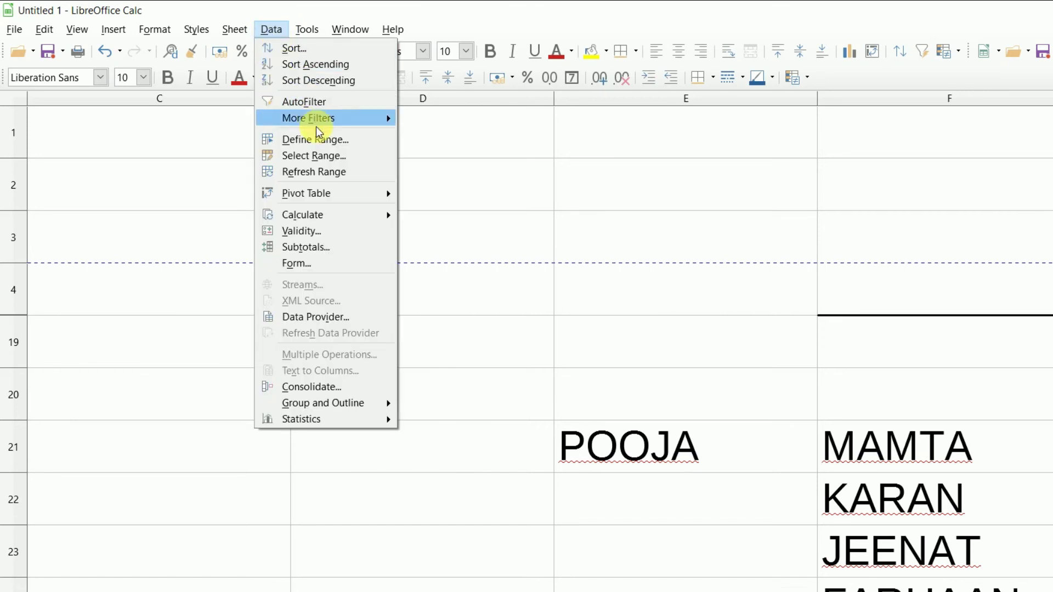
mouse_move(308, 118)
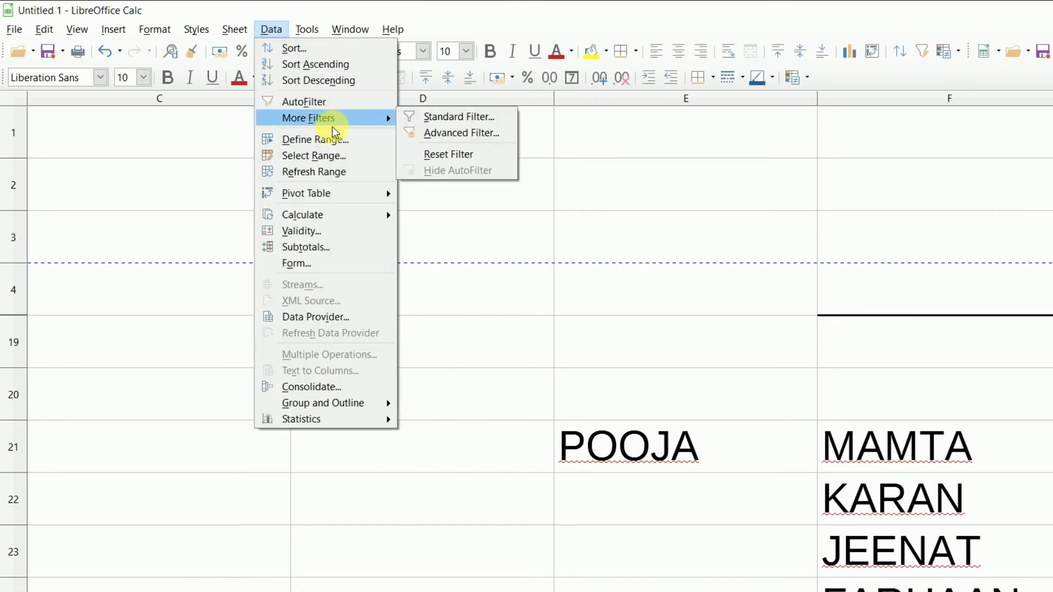
click(338, 141)
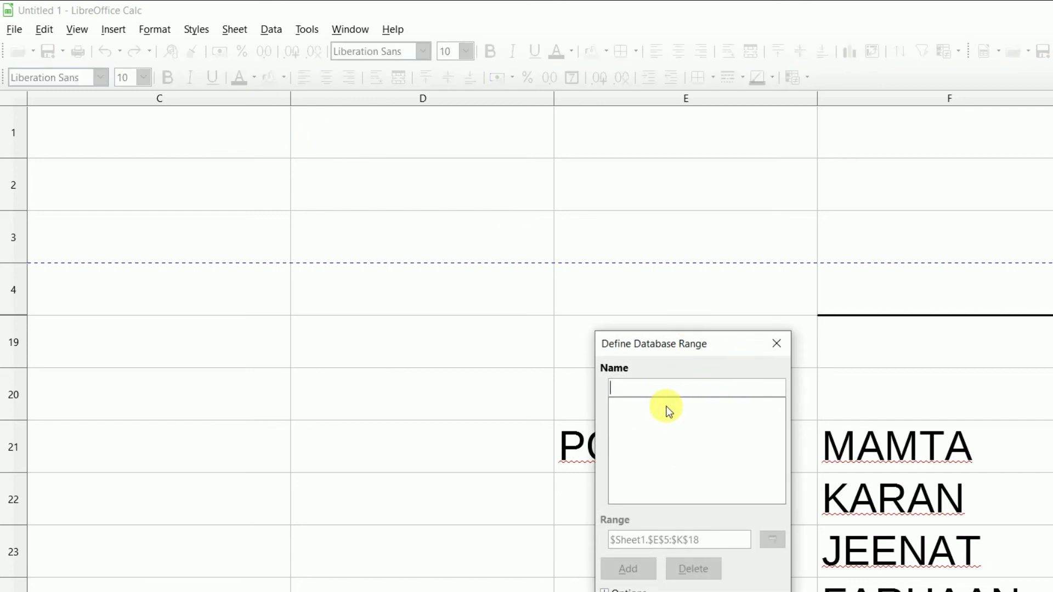
click(777, 344)
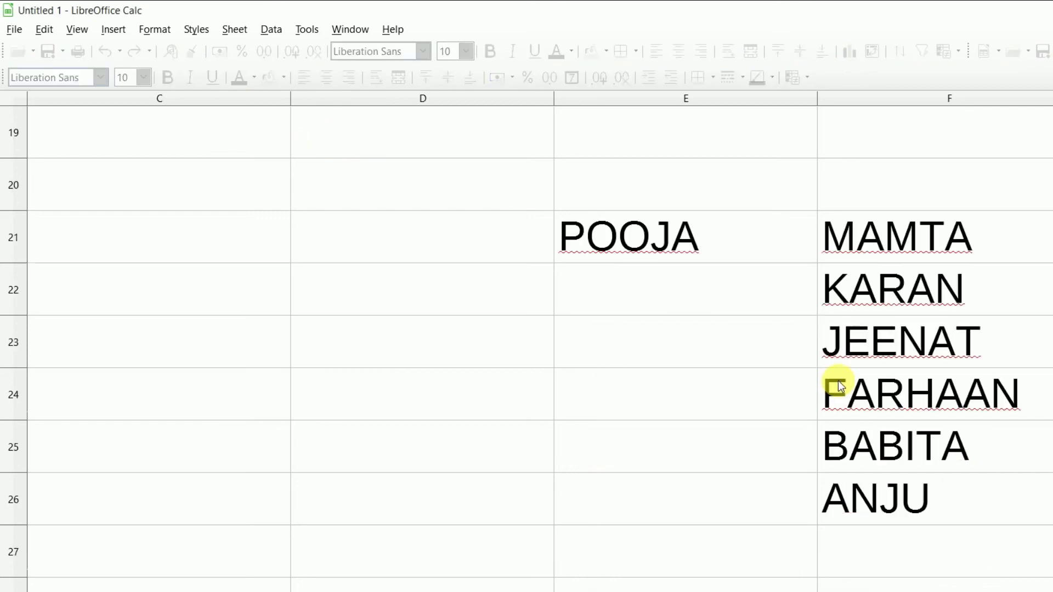
mouse_move(849, 242)
mouse_down()
mouse_move(898, 463)
mouse_move(899, 551)
mouse_up()
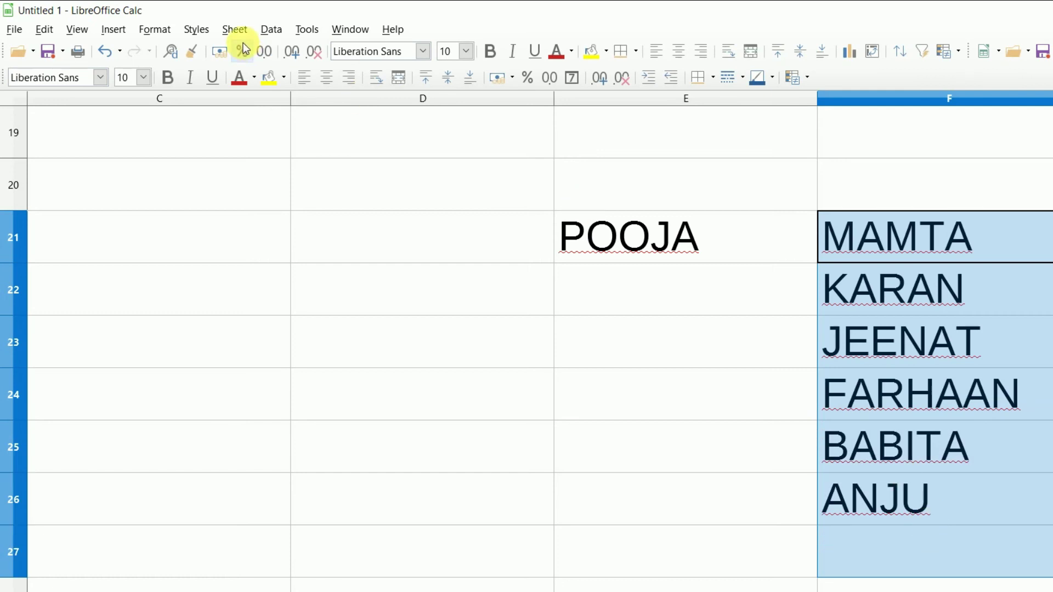
click(271, 29)
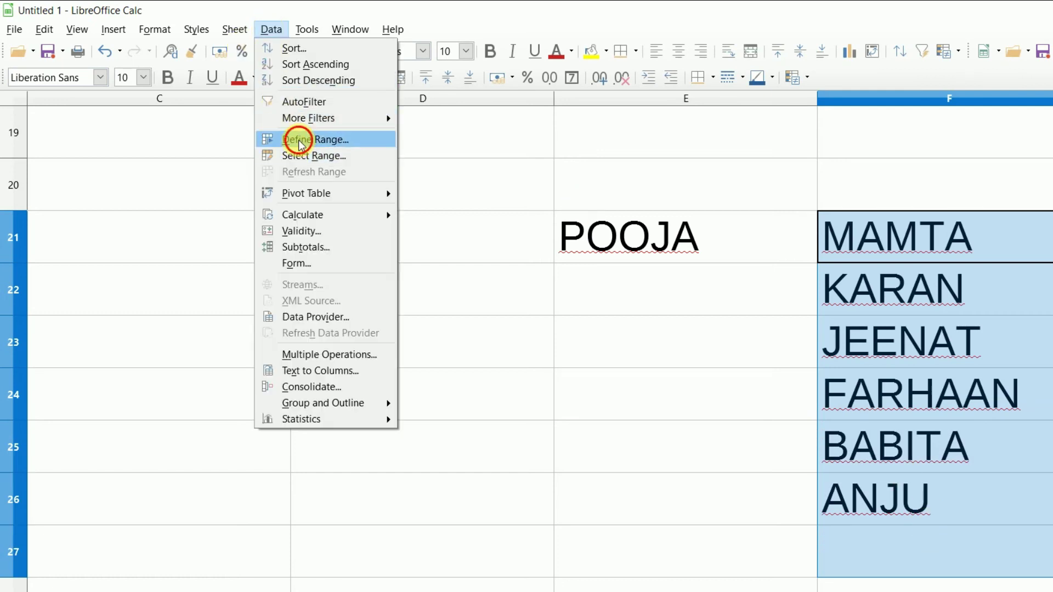
click(300, 140)
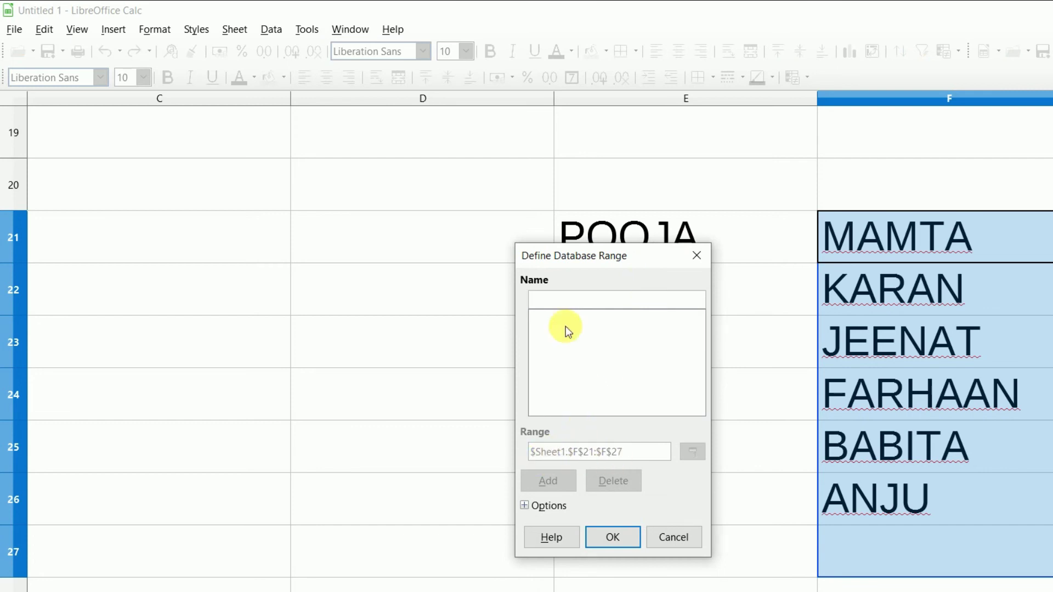
text(H)
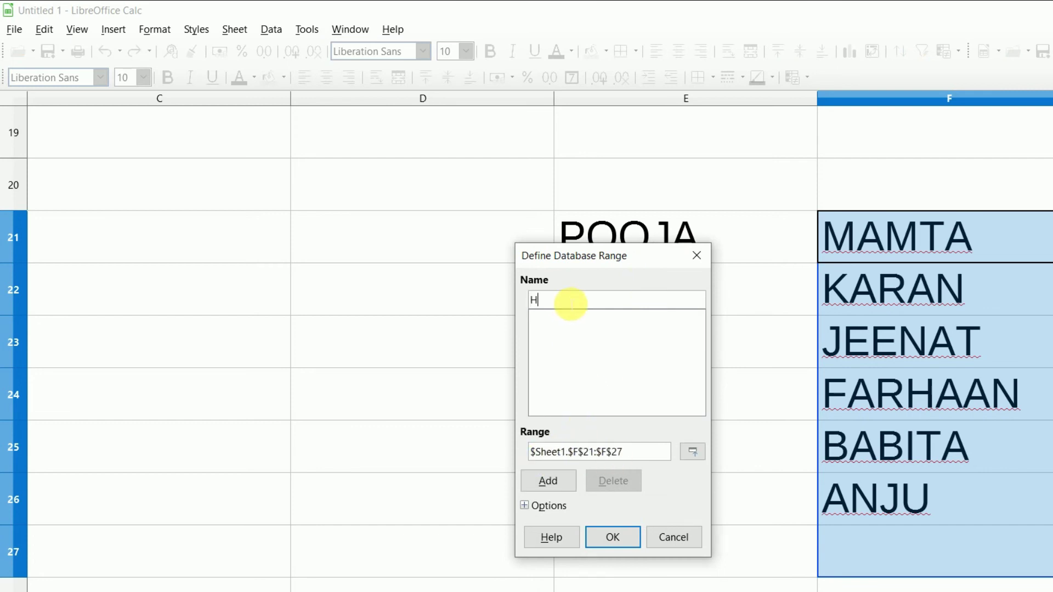
text(UMA)
click(603, 537)
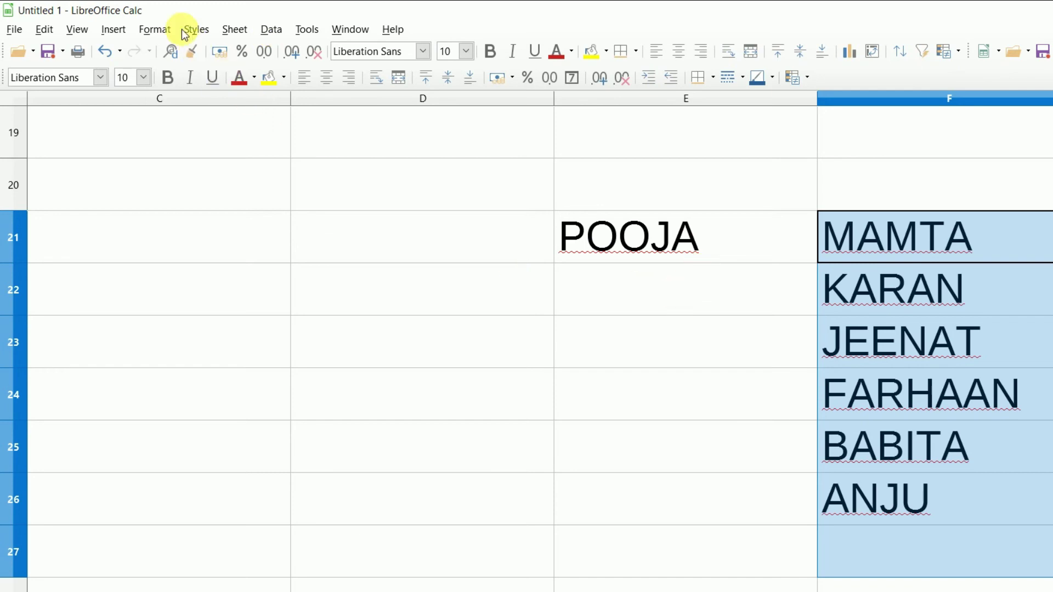
- Select the HUMA database range with Data > Select Range
click(271, 29)
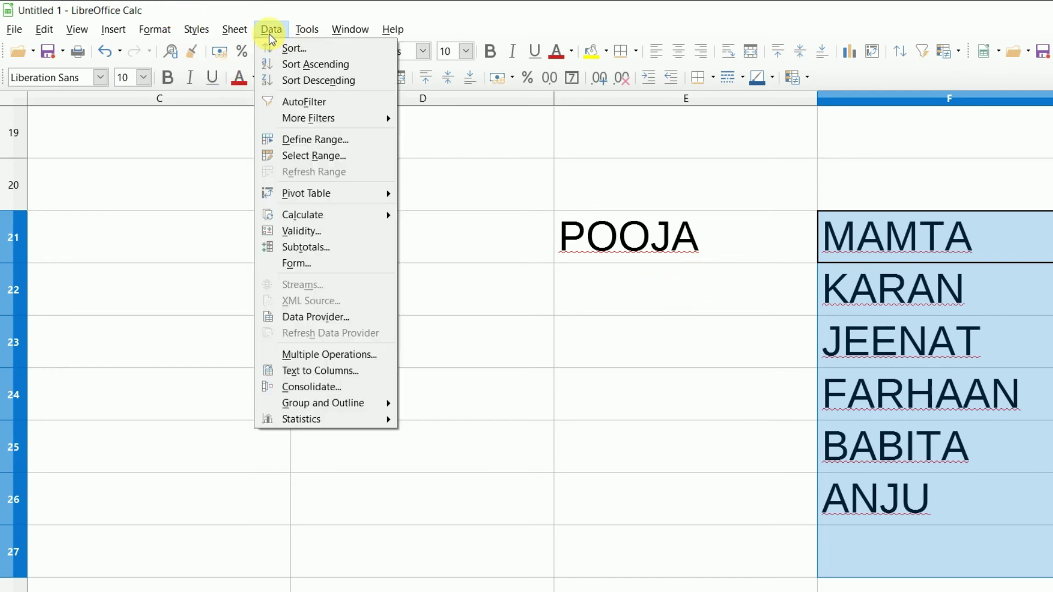
click(304, 155)
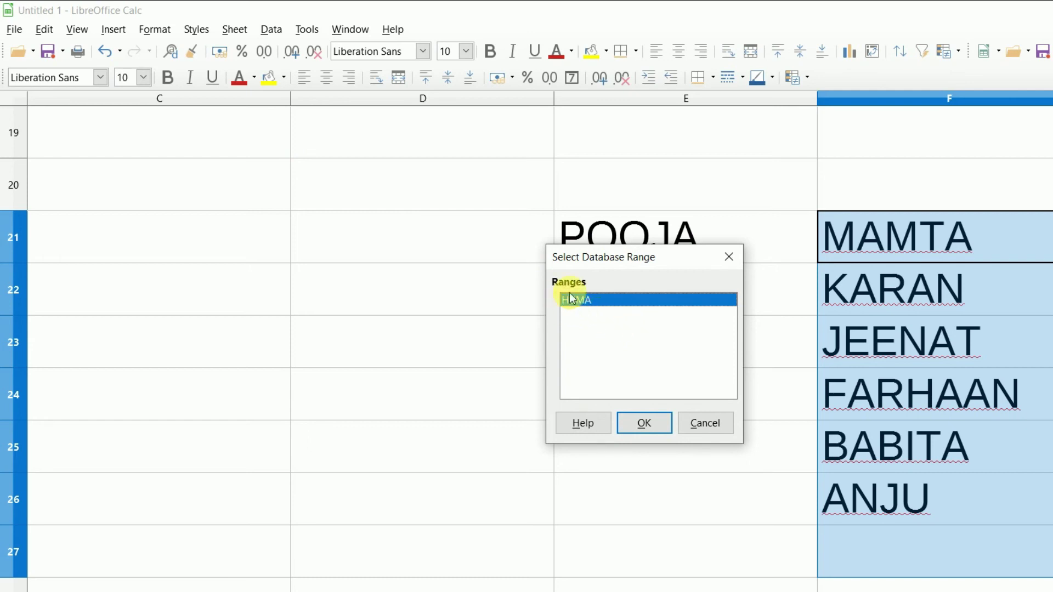
click(643, 423)
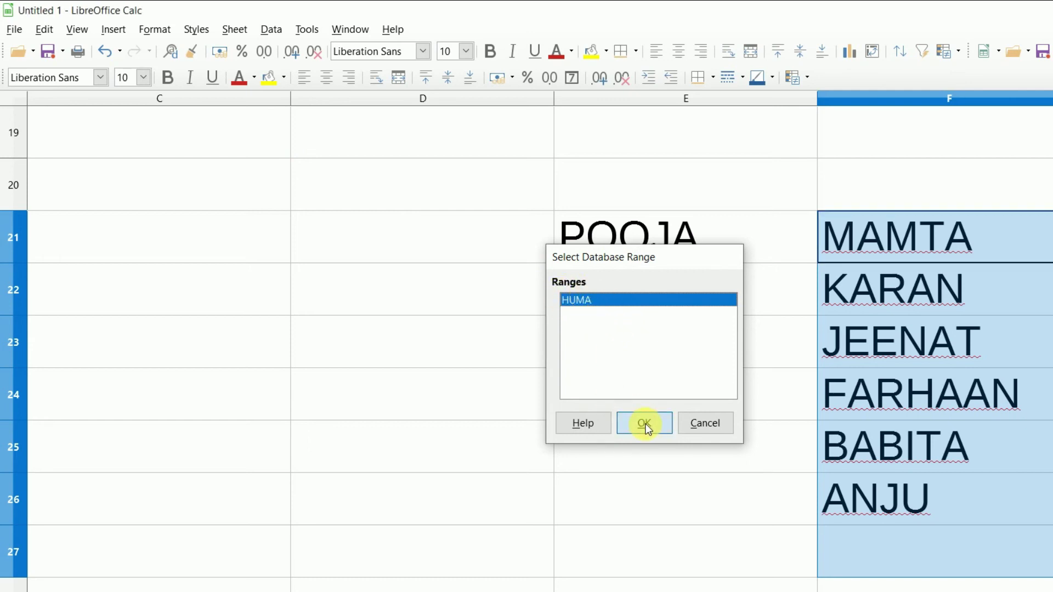
click(273, 35)
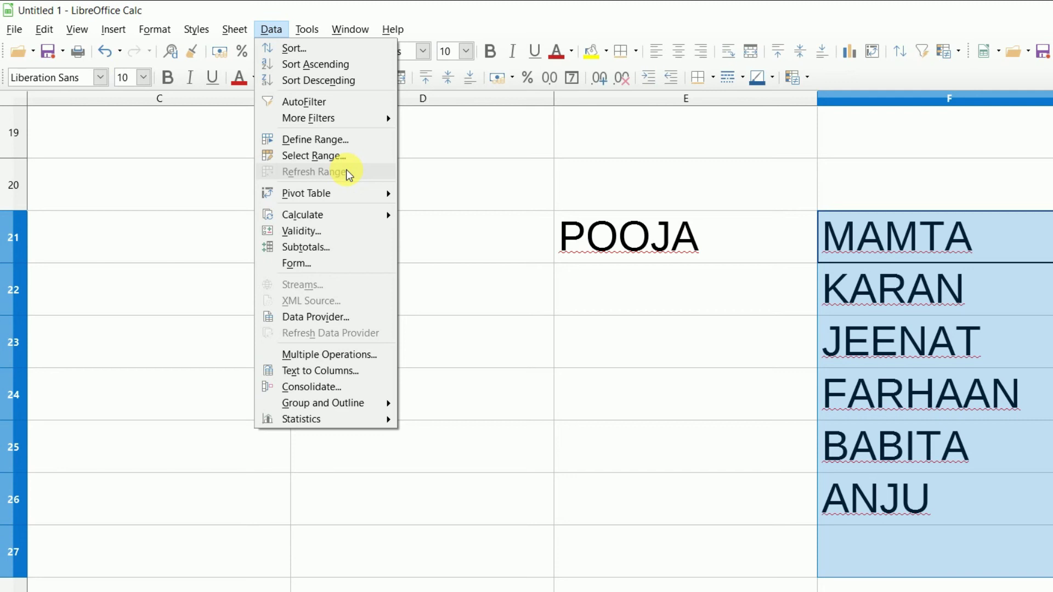
mouse_move(301, 215)
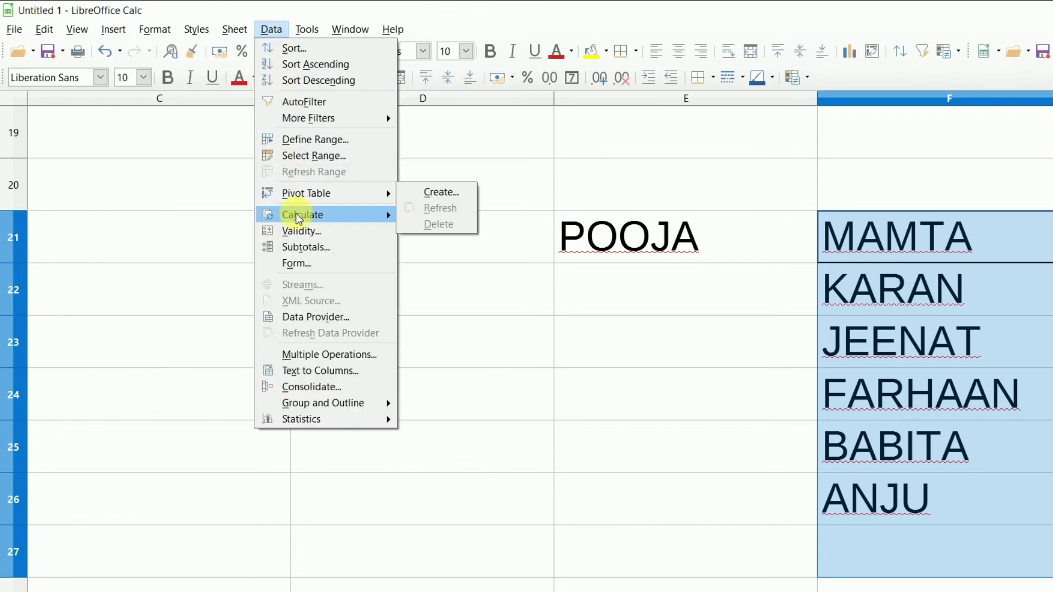
- After glancing at Data > Calculate, apply Subtotals grouped by column F with Sum
click(377, 323)
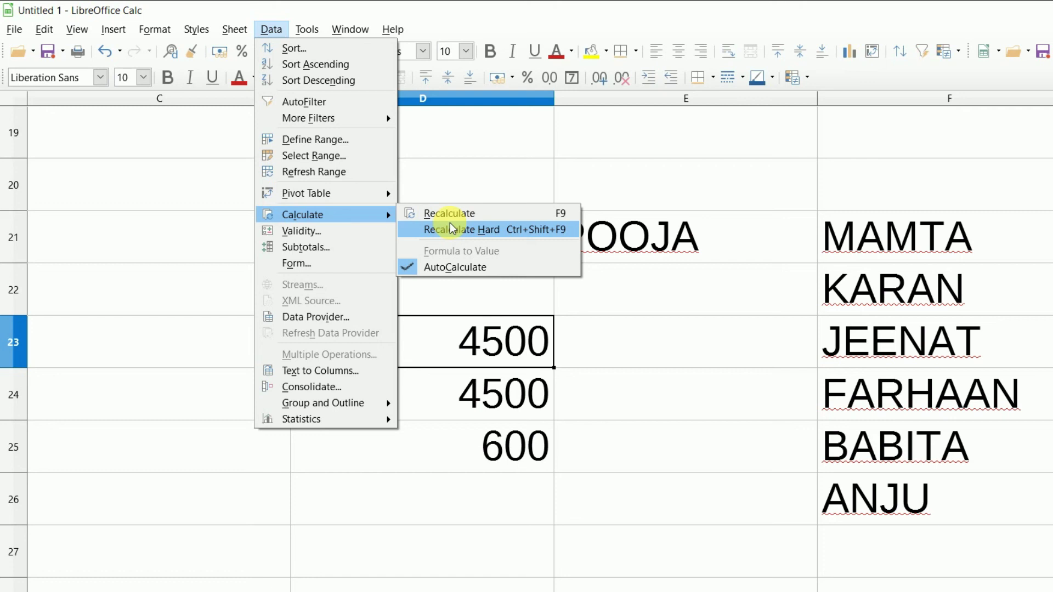
click(559, 386)
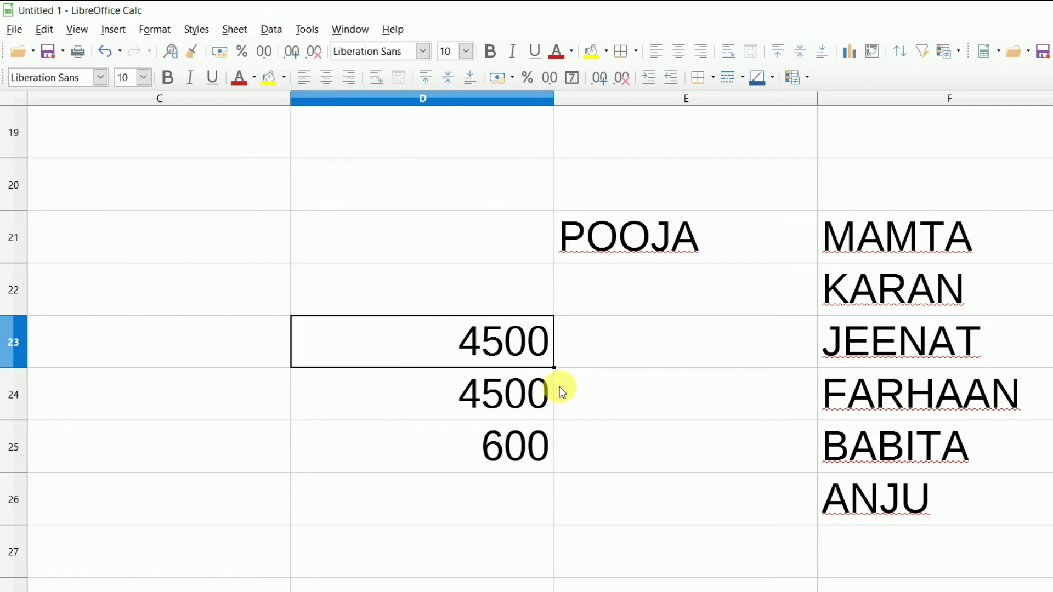
click(258, 31)
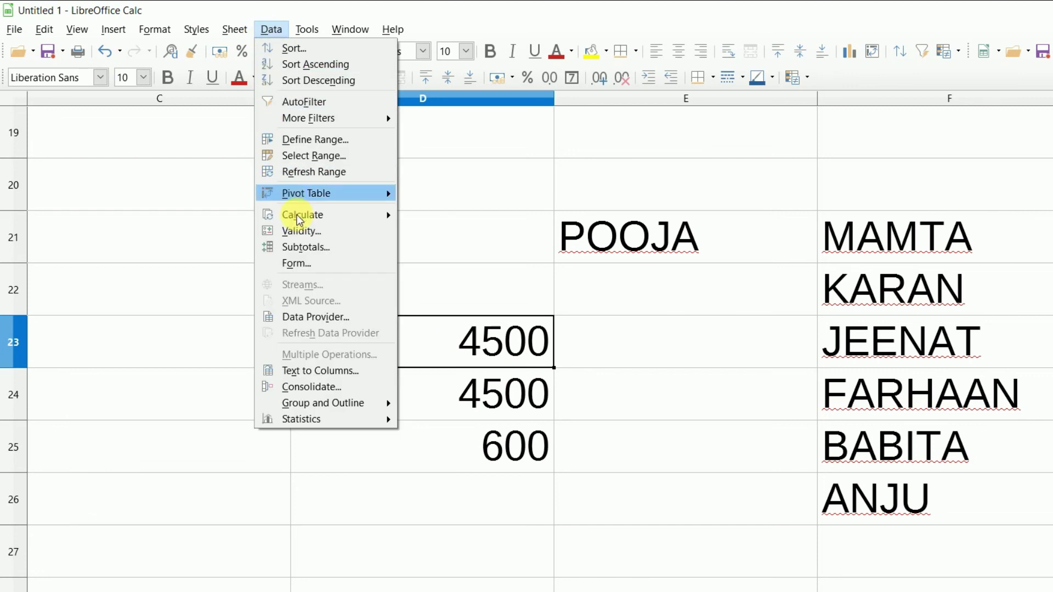
click(323, 247)
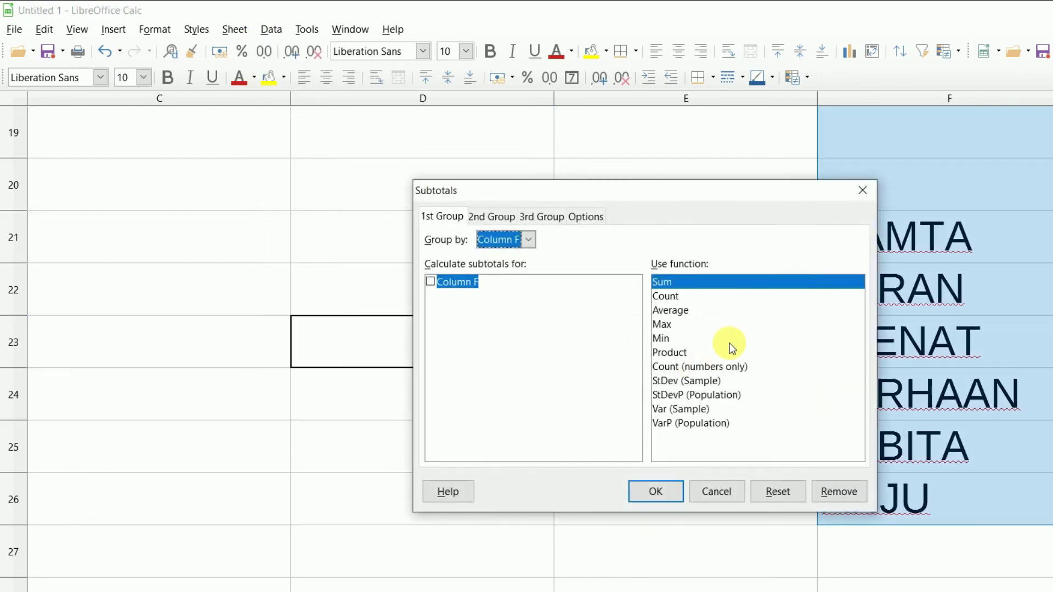
click(655, 487)
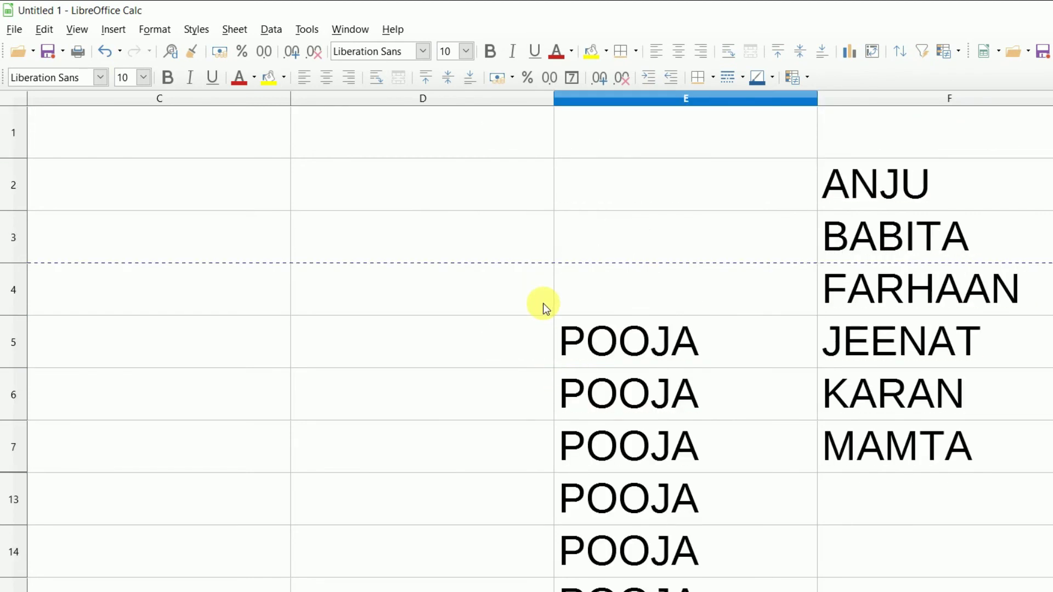
- Enter 600 in D26, directly below the existing 600 value
click(492, 291)
click(481, 335)
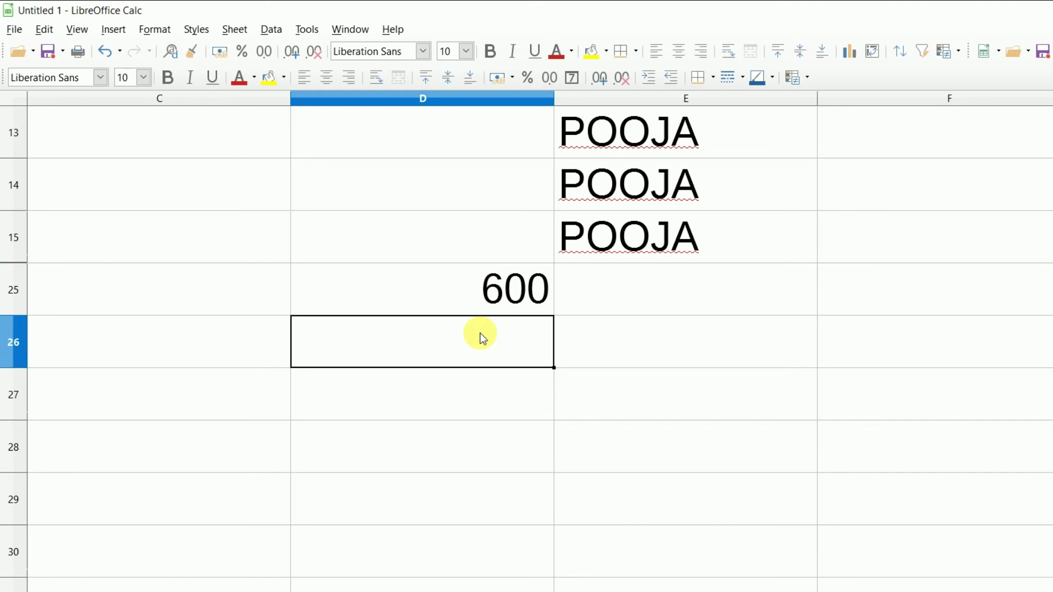
text(600)
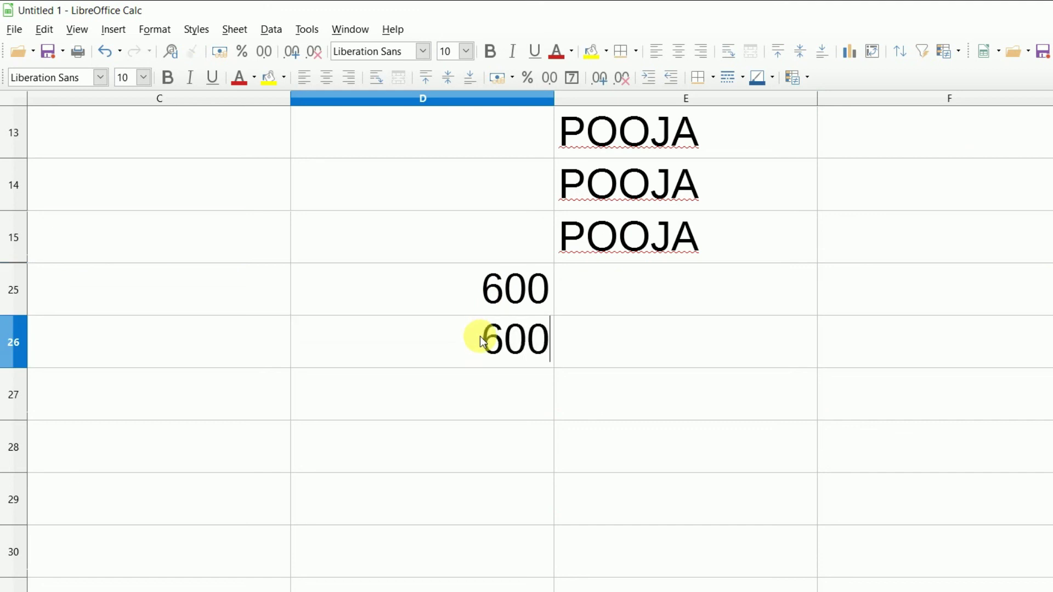
- Select D25:D27 and apply Subtotals to the 600 values with default settings
drag(482, 275, 482, 395)
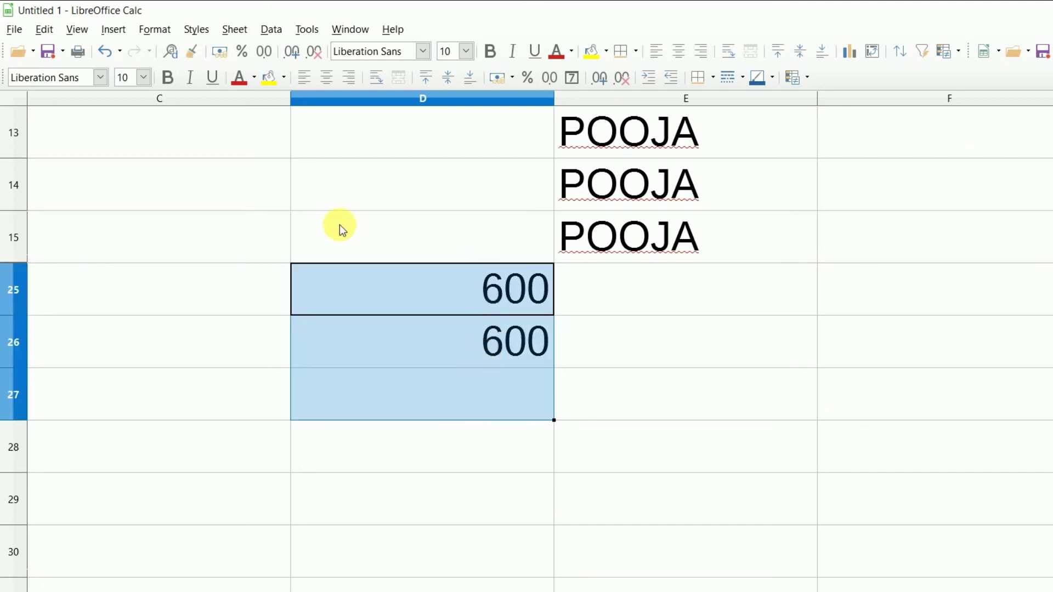
click(271, 30)
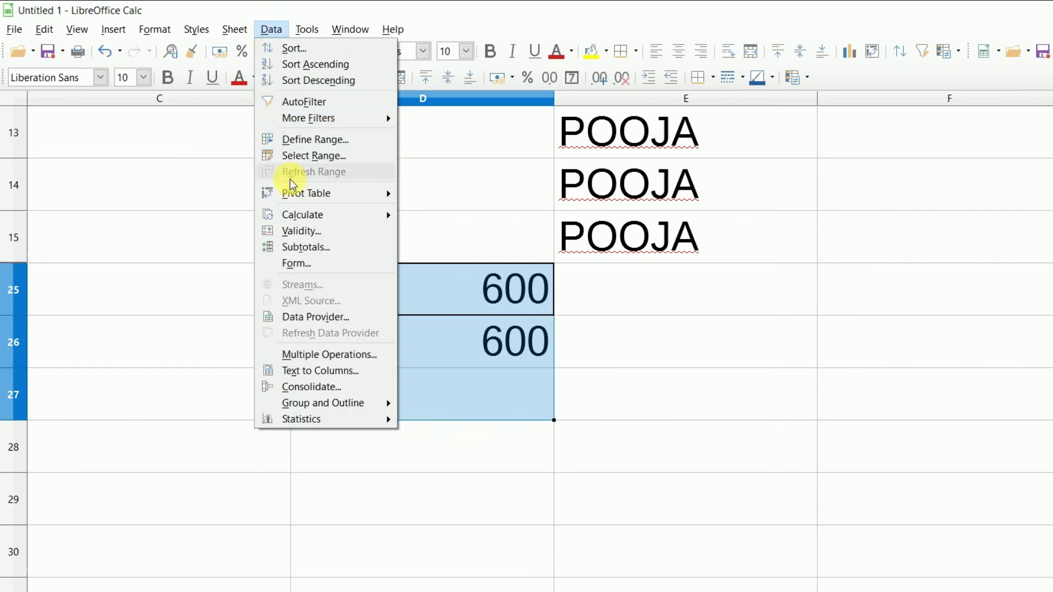
click(306, 247)
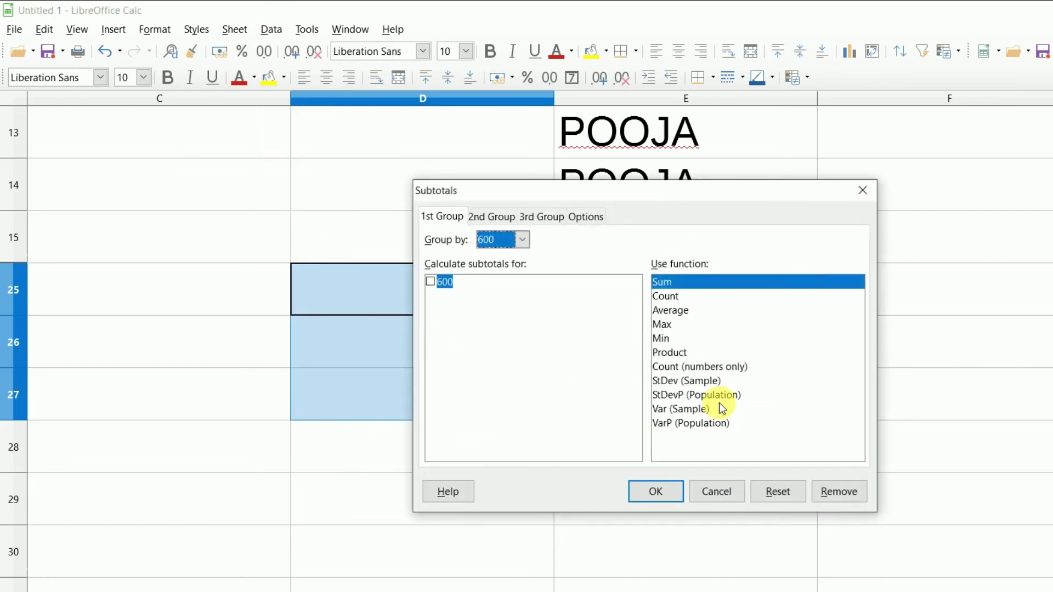
click(686, 287)
click(672, 495)
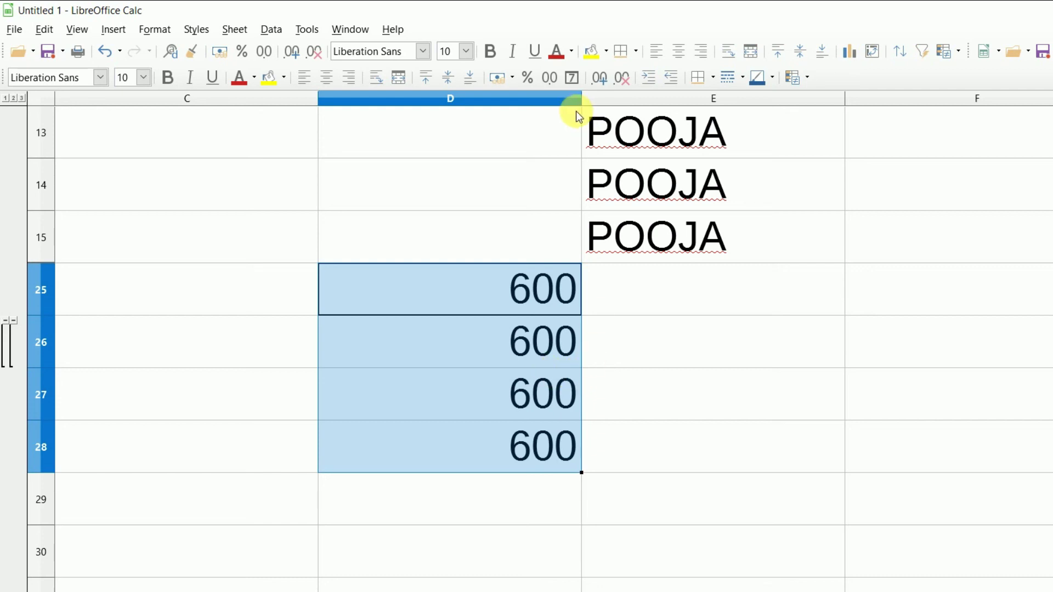
click(305, 31)
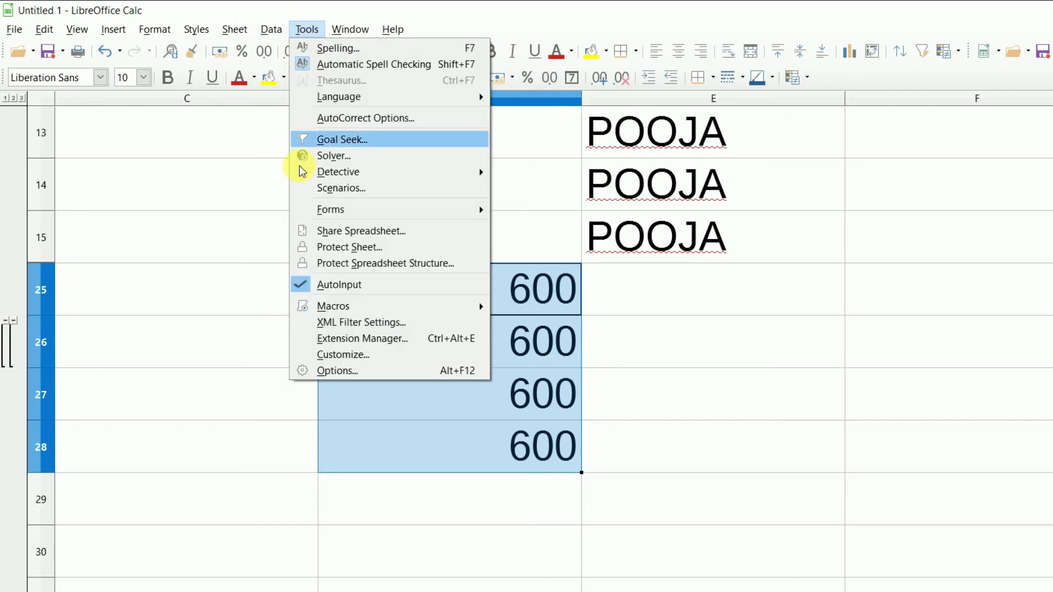
click(271, 31)
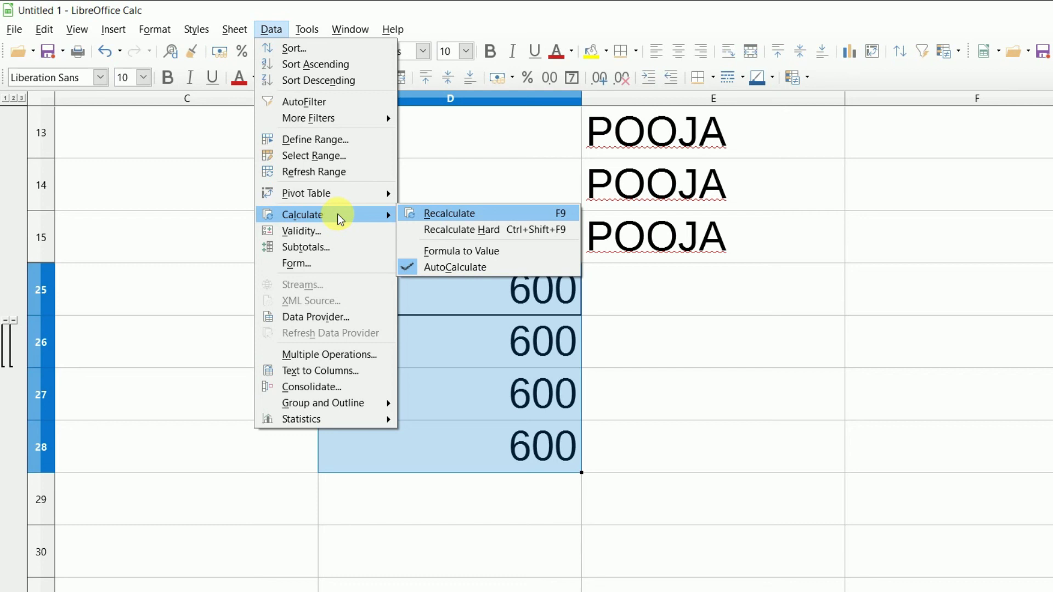
- In the Data Form, add a new record, delete the current record, and close the form
click(335, 268)
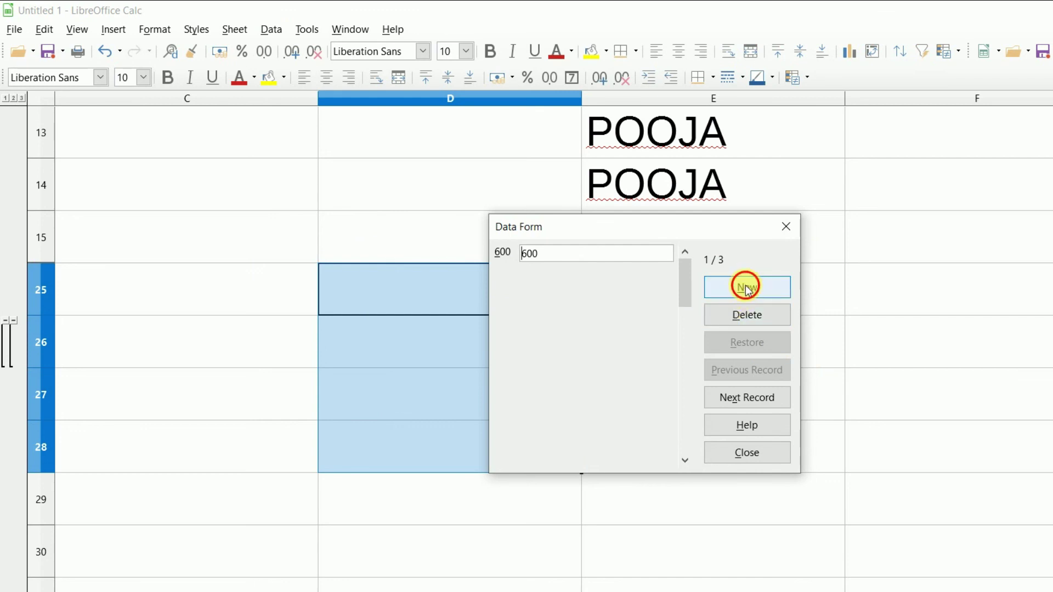
click(746, 289)
click(729, 317)
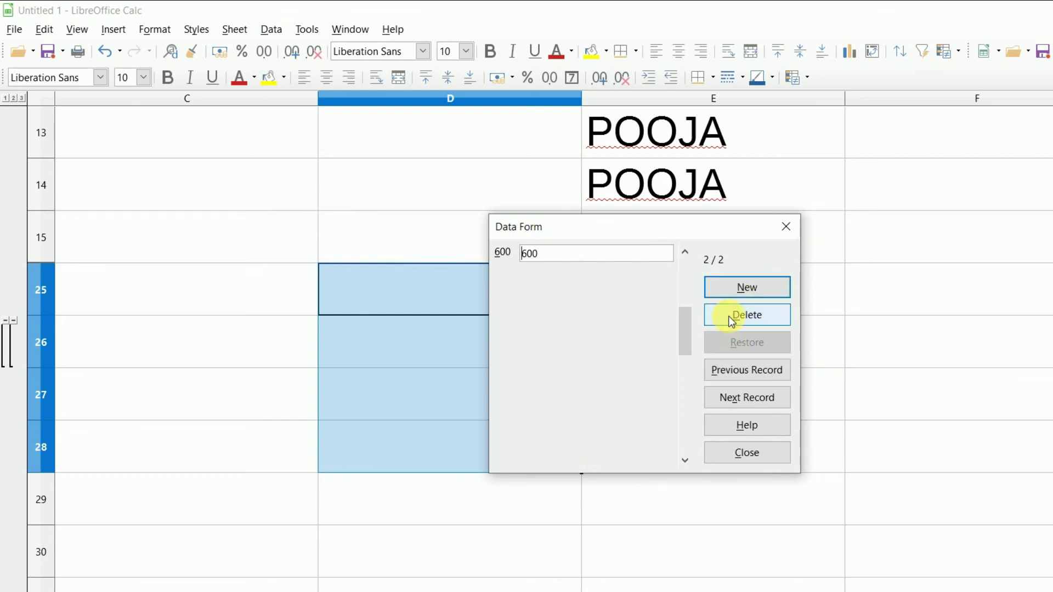
click(785, 227)
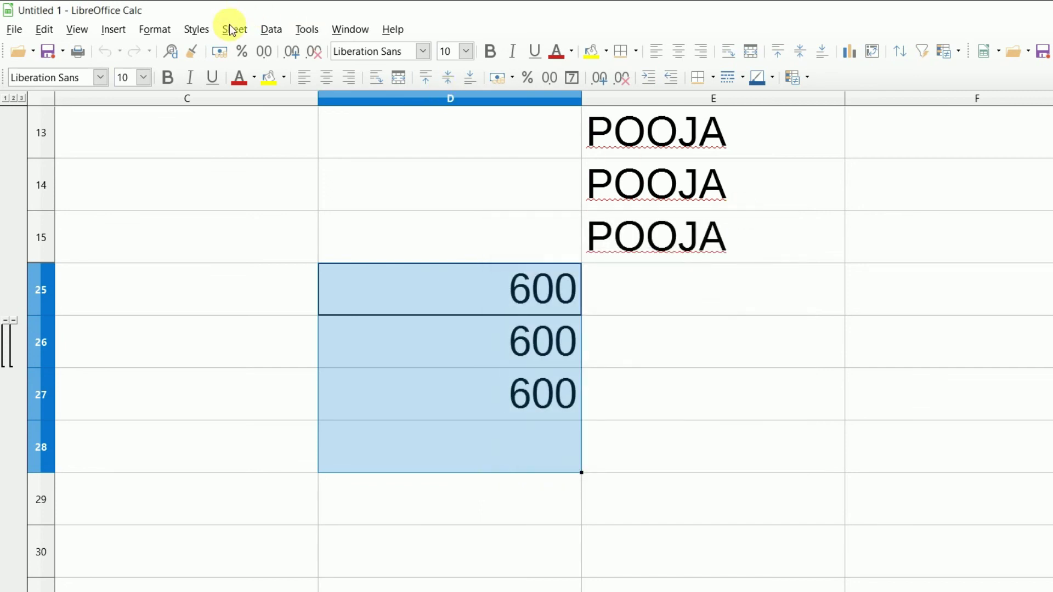
click(272, 30)
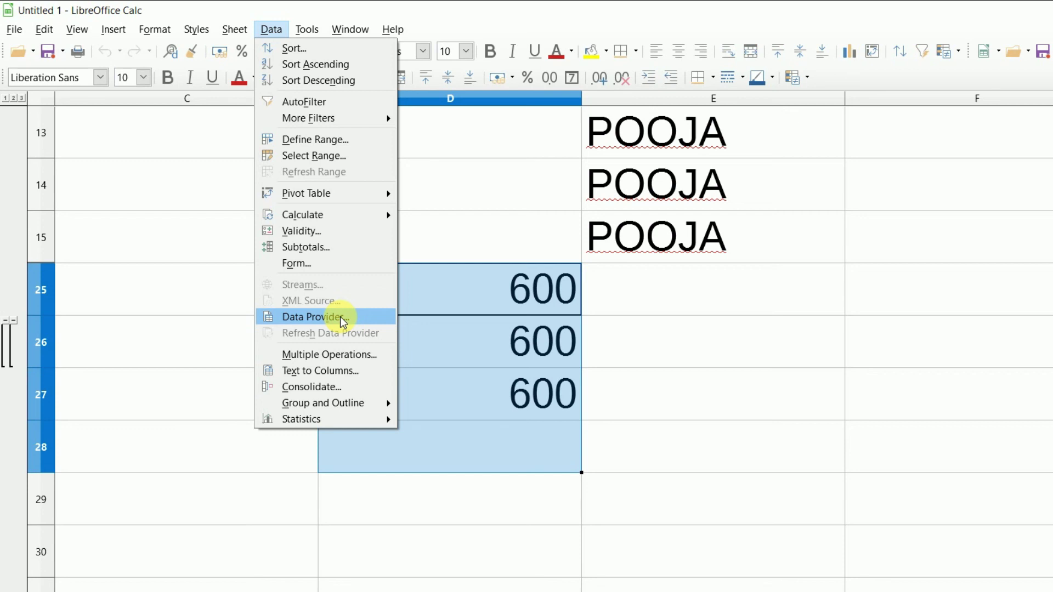
- Dismiss Multiple Operations unused, then select the data area from column D to P55
click(345, 354)
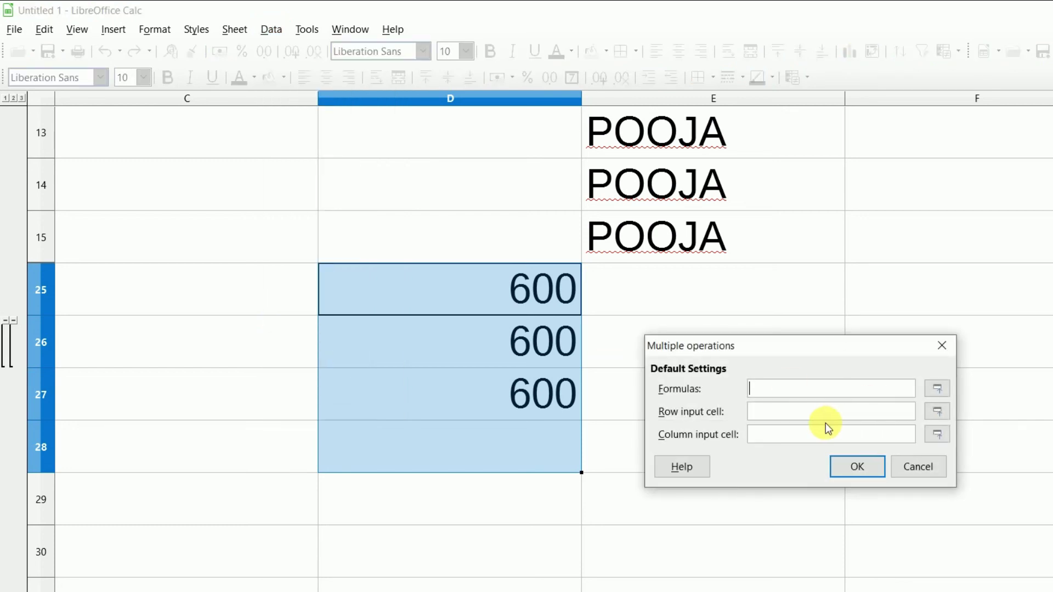
click(941, 346)
click(270, 30)
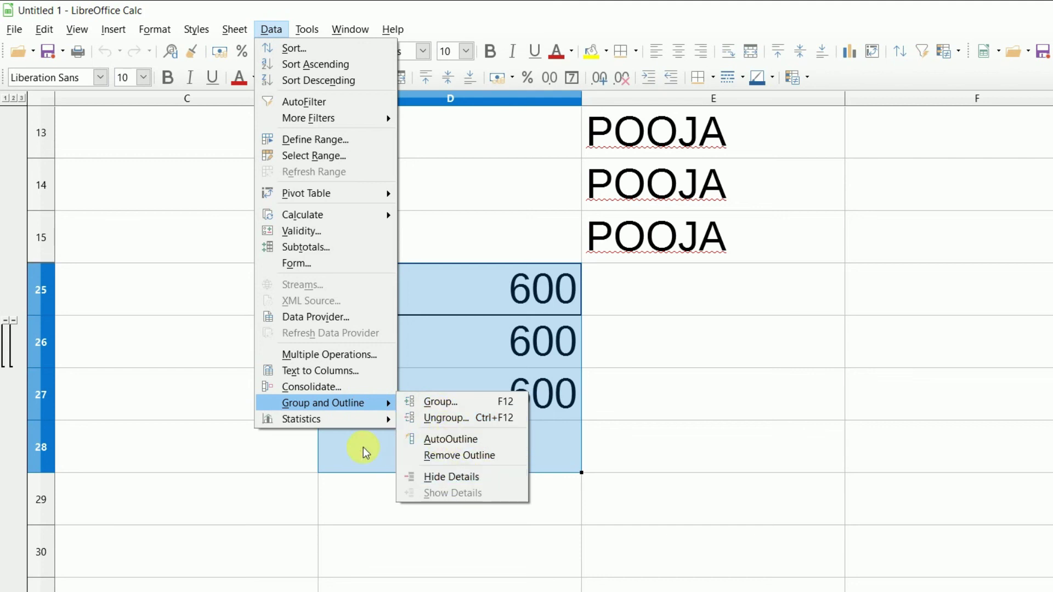
mouse_move(301, 419)
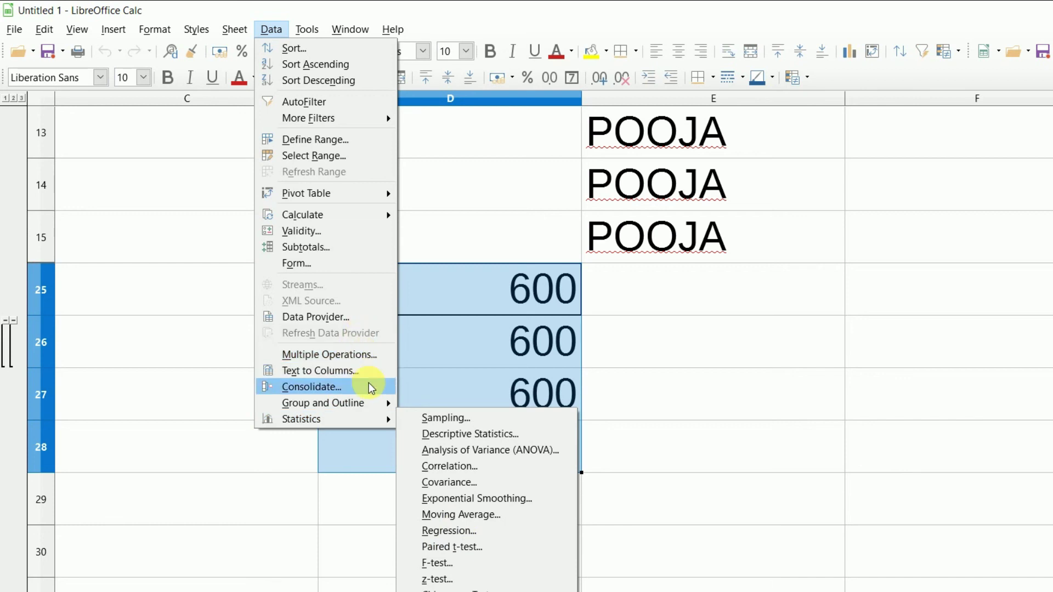
click(673, 368)
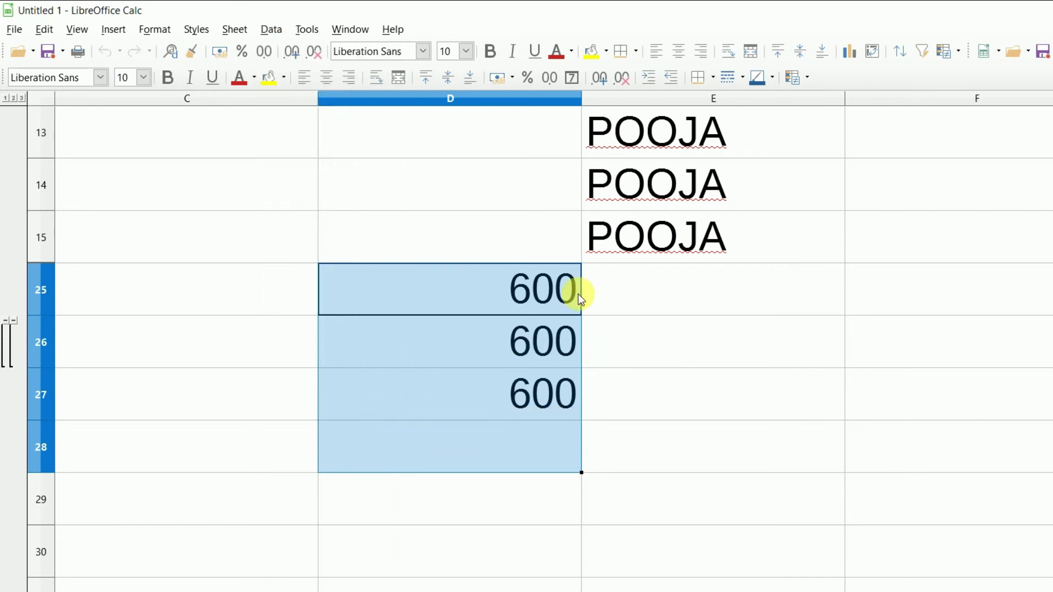
scroll(575, 287, up, 3)
drag(555, 264, 1049, 581)
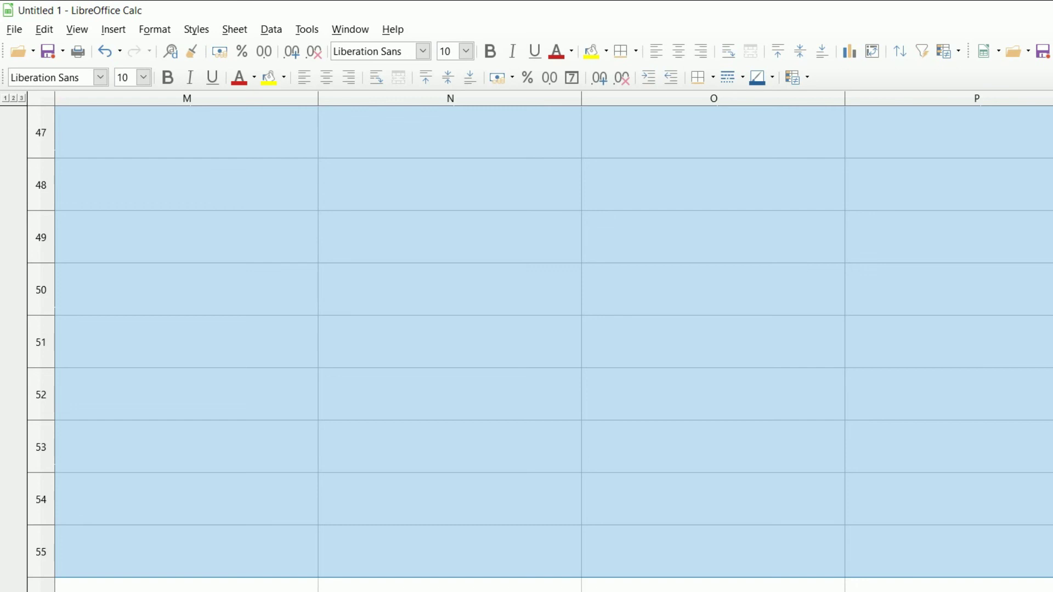
- Erase all contents of the selected D-to-P55 area using Delete all
key(BackSpace)
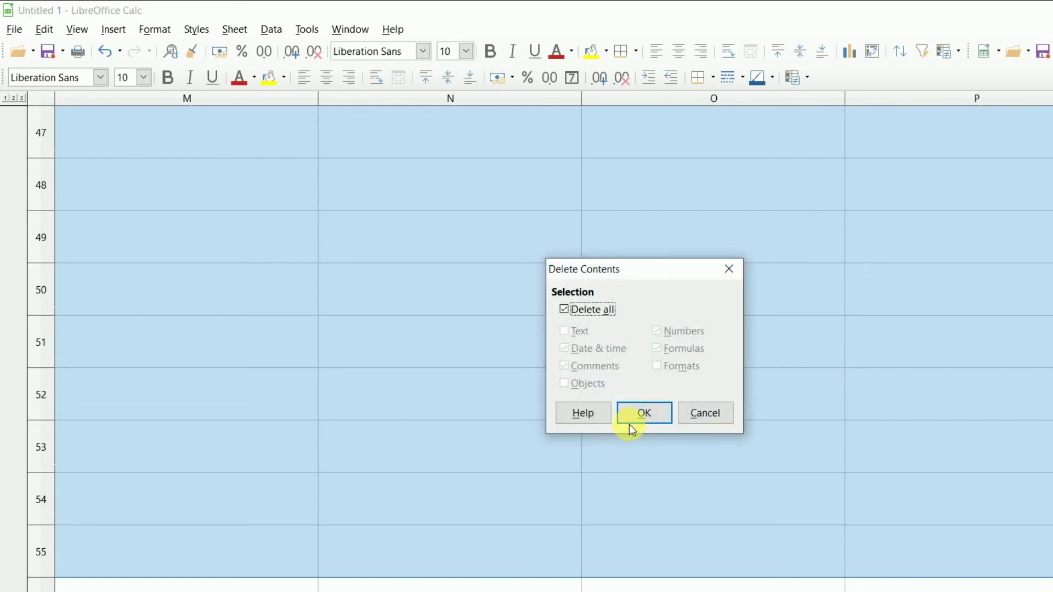
click(652, 414)
scroll(527, 340, up, 4)
scroll(11, 235, up, 3)
scroll(7, 394, up, 4)
scroll(8, 584, up, 4)
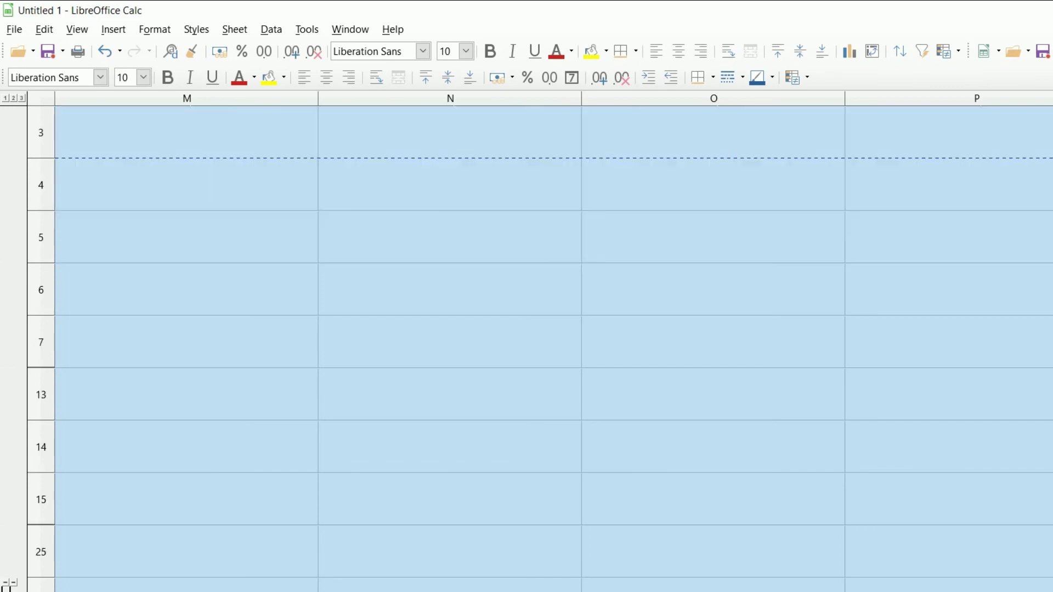
click(315, 31)
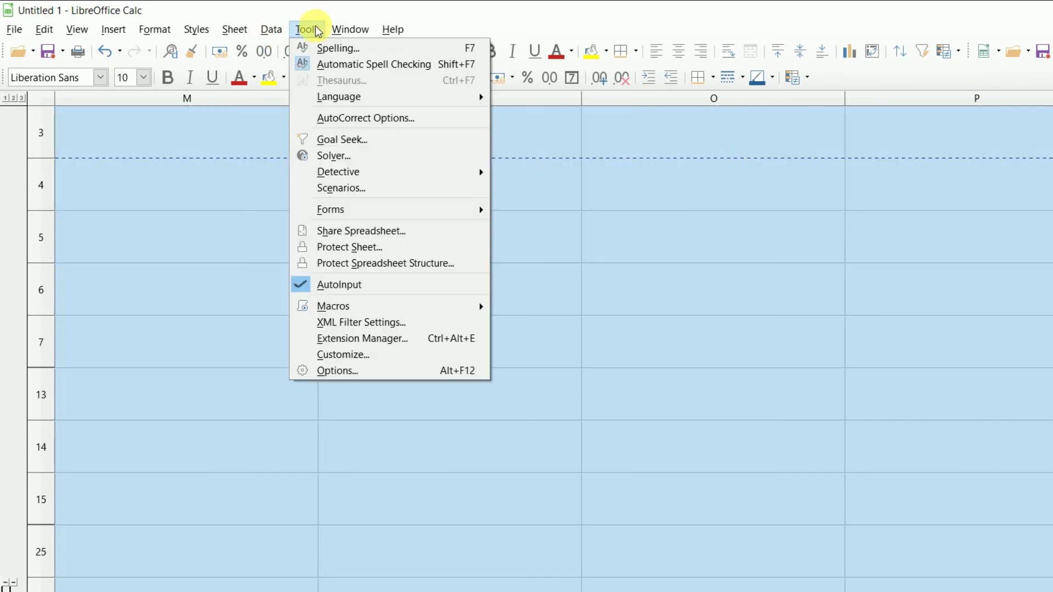